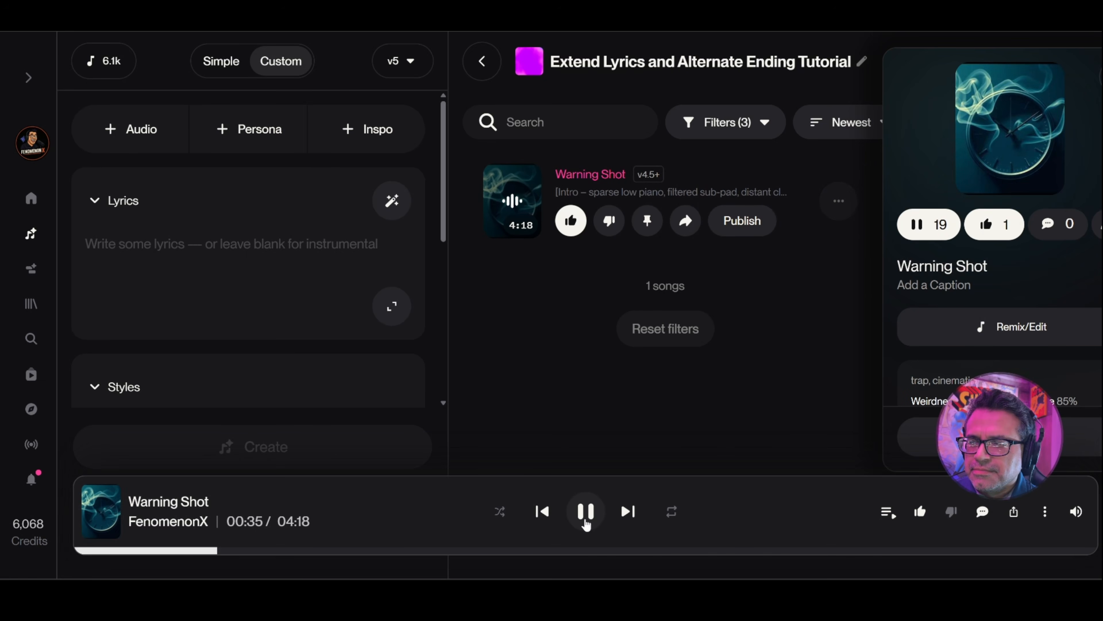
Pause Warning Shot and cue its playback position to 03:36
click(586, 521)
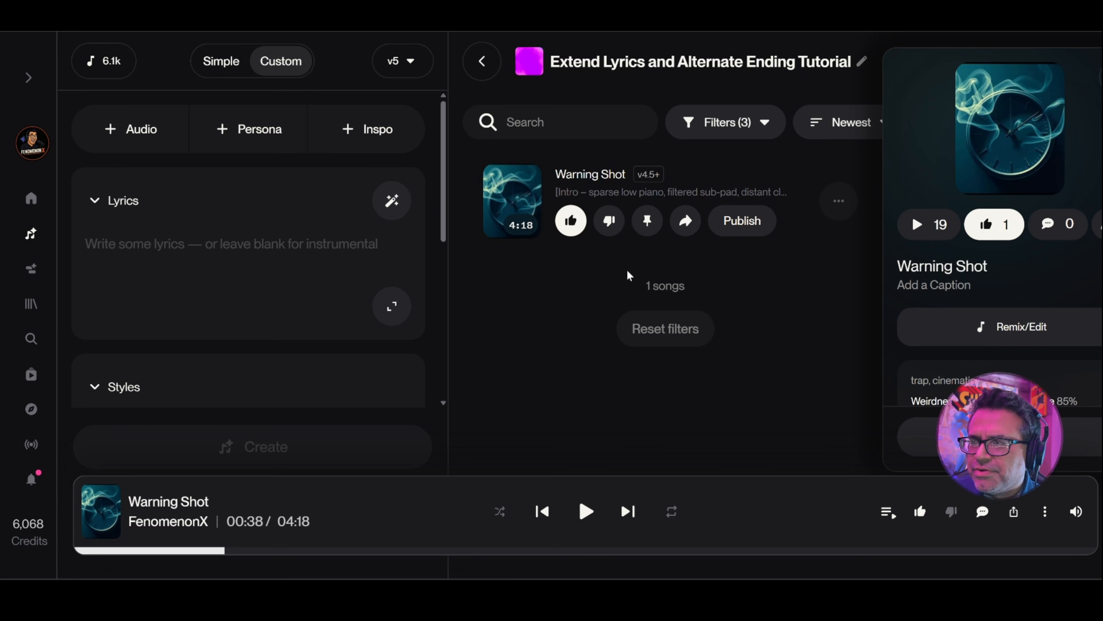
click(908, 551)
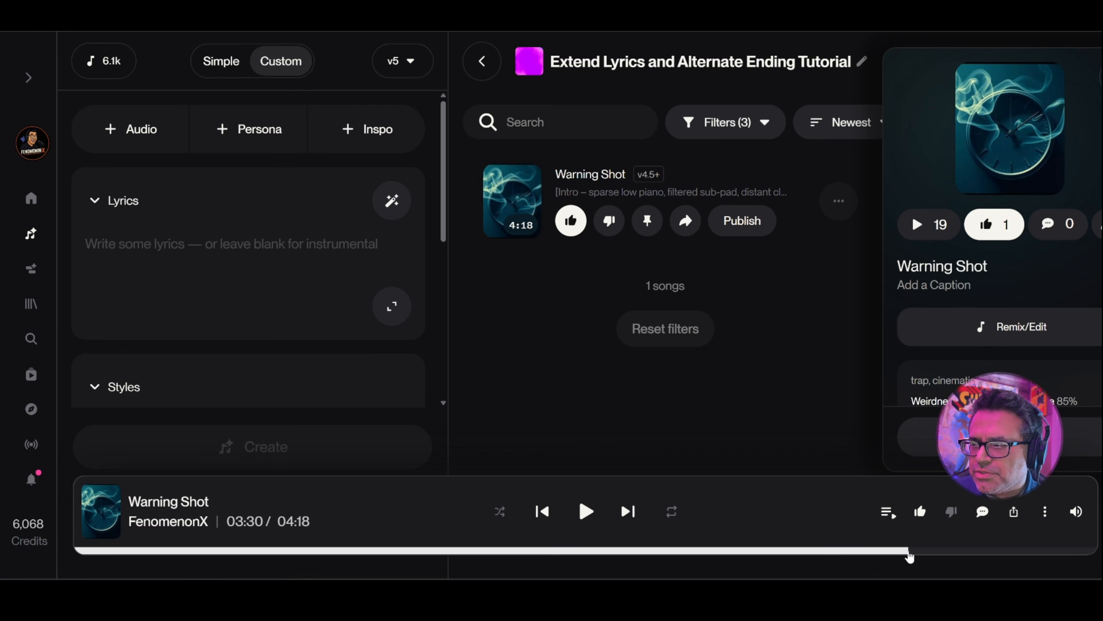
click(933, 551)
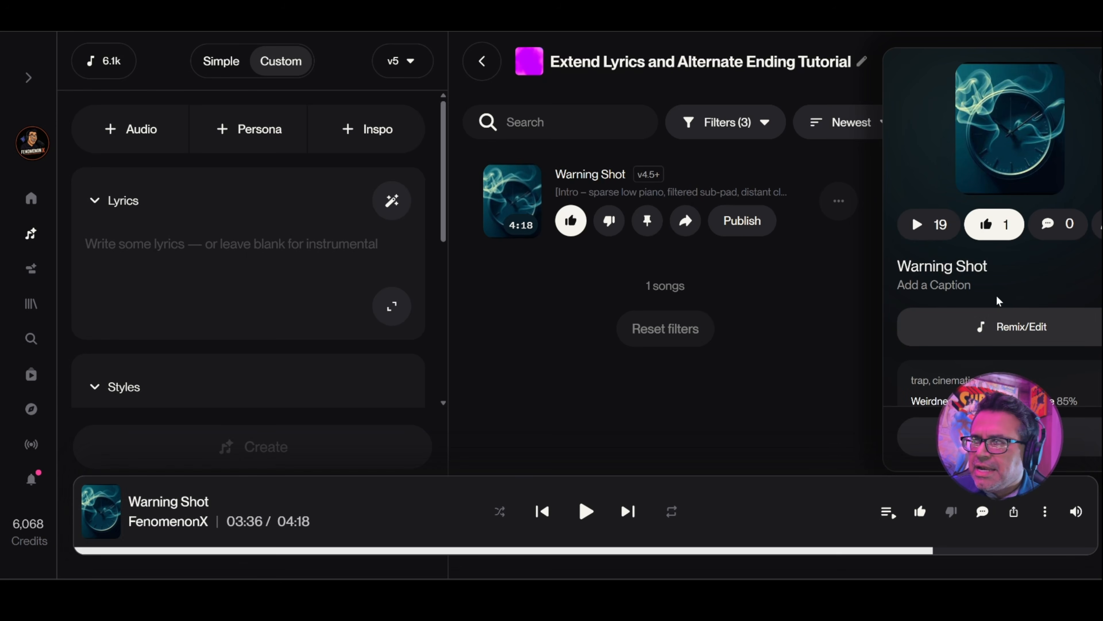
Read the Warning Shot lyrics down to the outro and listen to the song's ending from 03:36
scroll(1013, 278, down, 8)
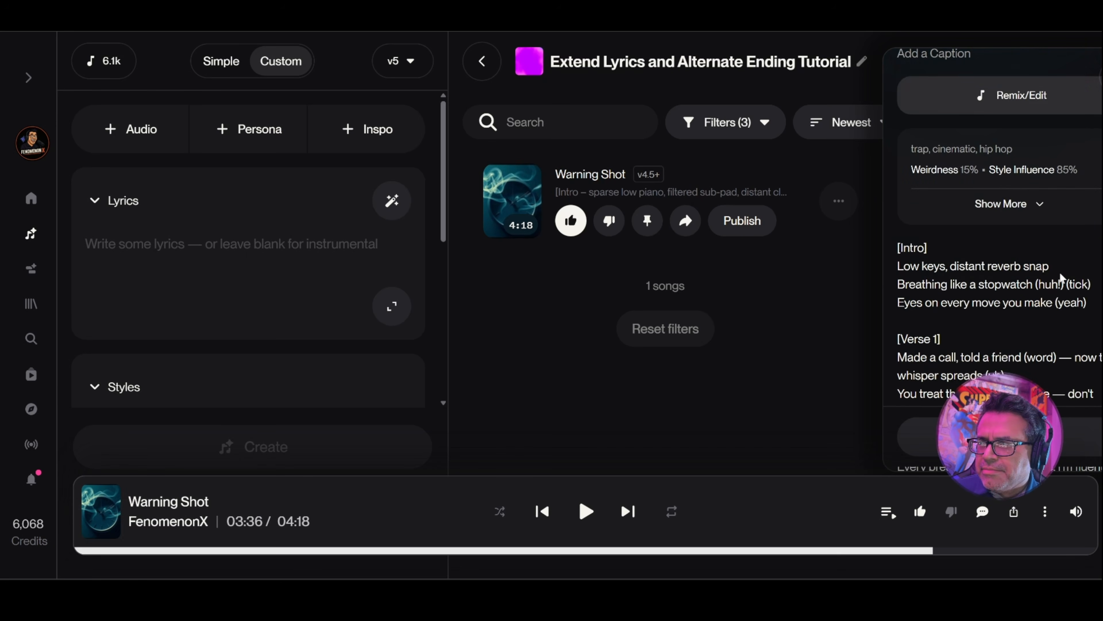
scroll(1012, 278, down, 14)
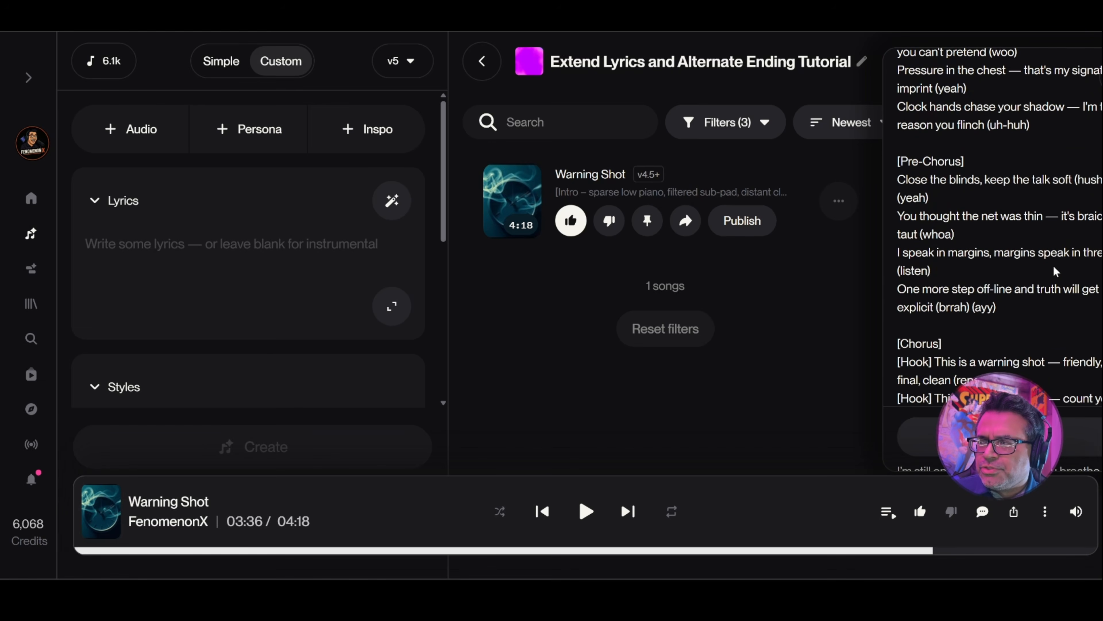
scroll(999, 230, down, 6)
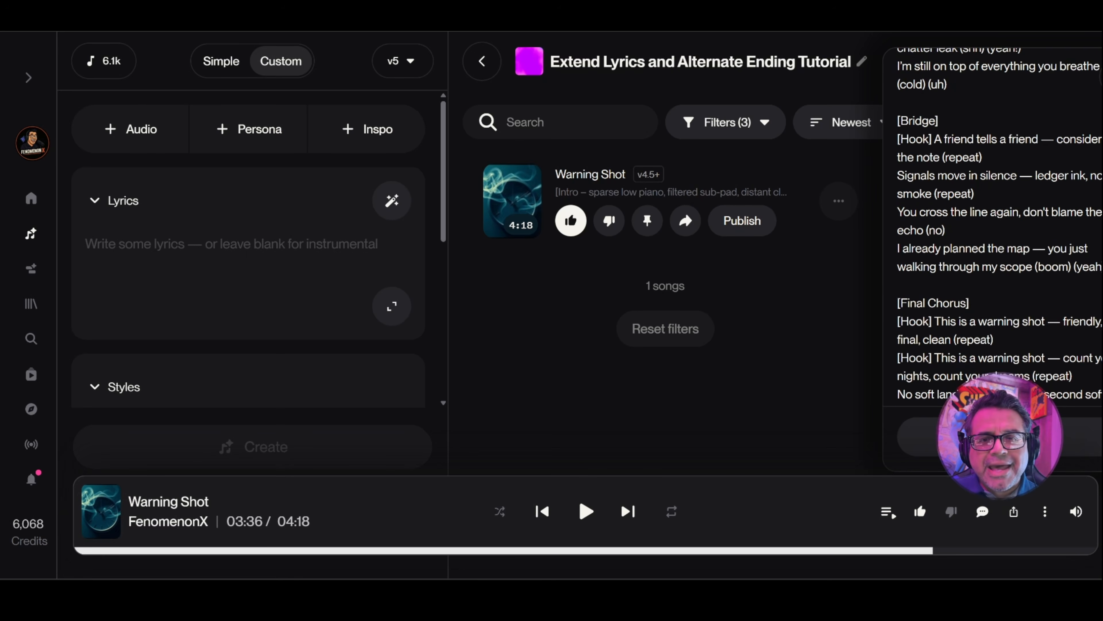
scroll(999, 227, down, 5)
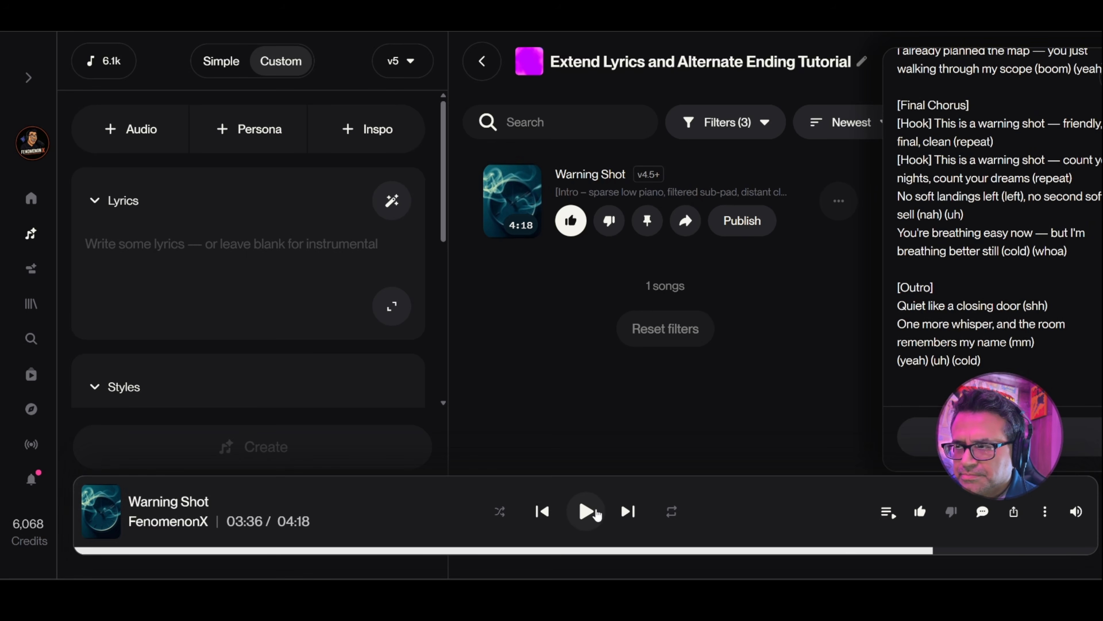
click(593, 514)
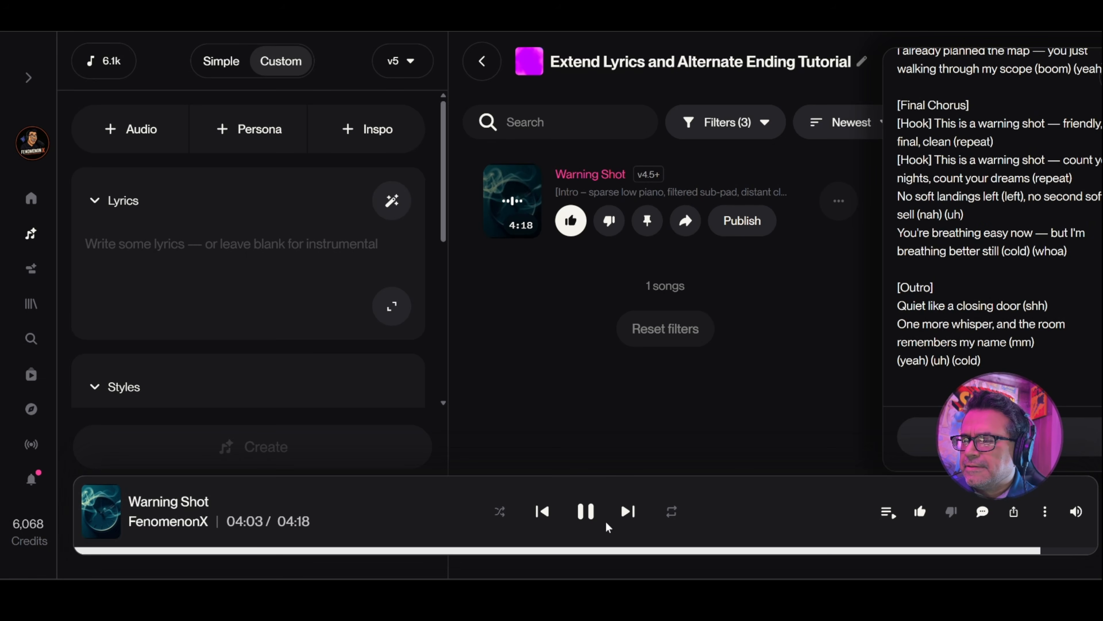
click(586, 513)
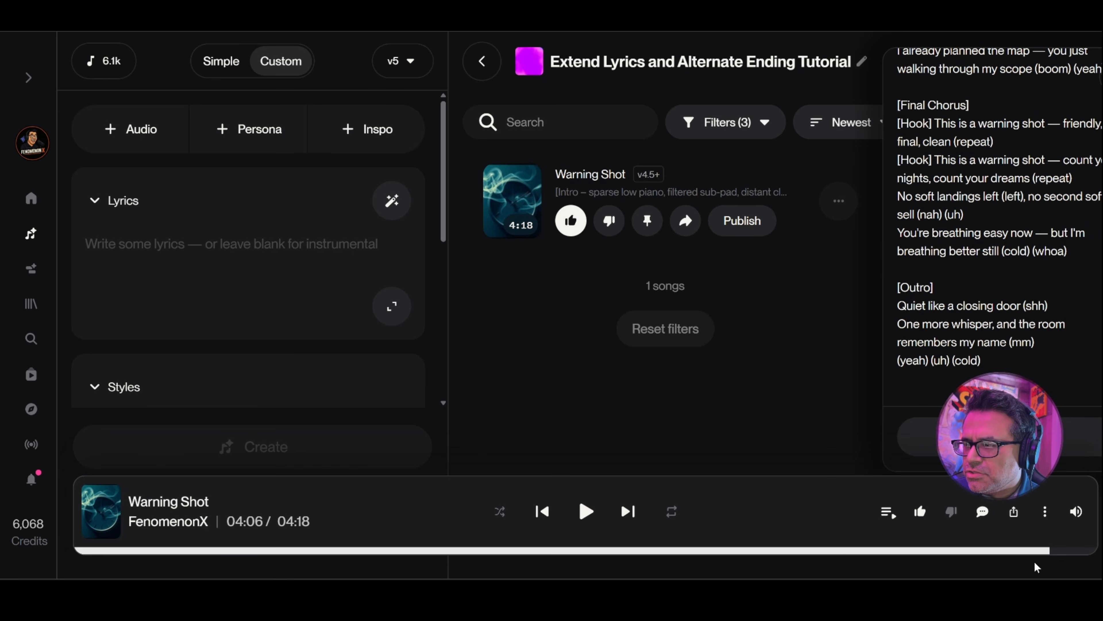
Replay the ending of Warning Shot from 03:46 and pause it at about 04:01
click(1018, 551)
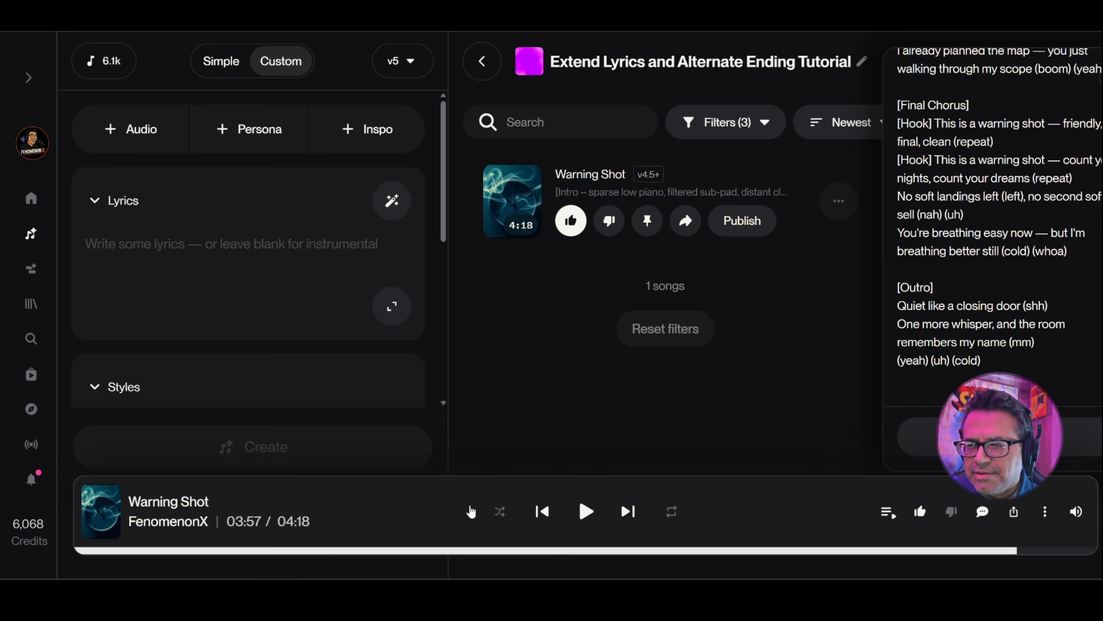
click(975, 552)
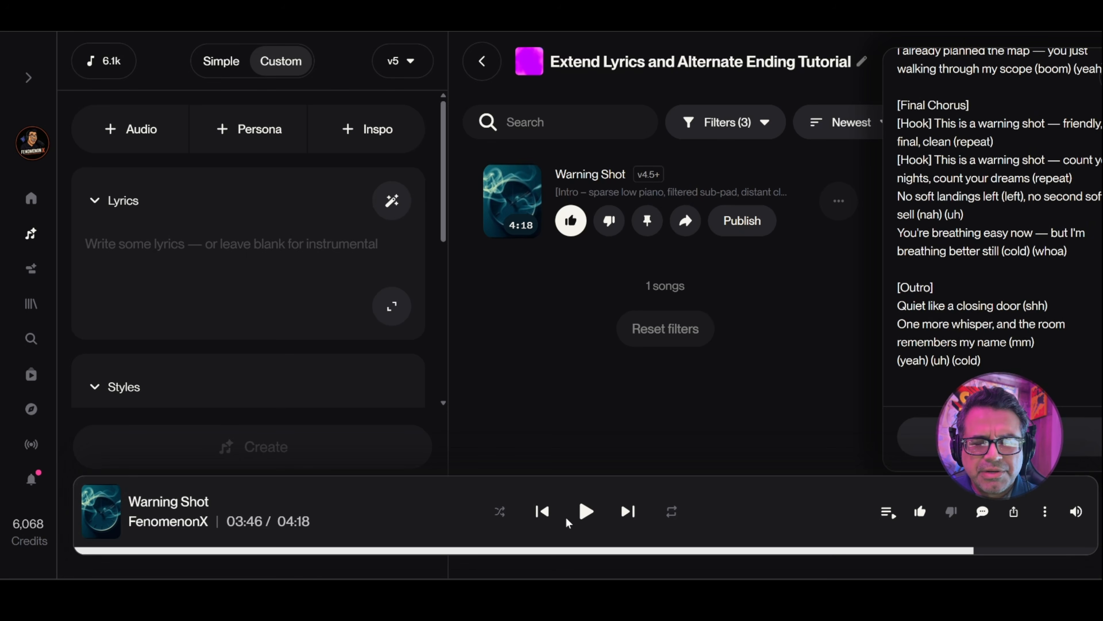
click(585, 512)
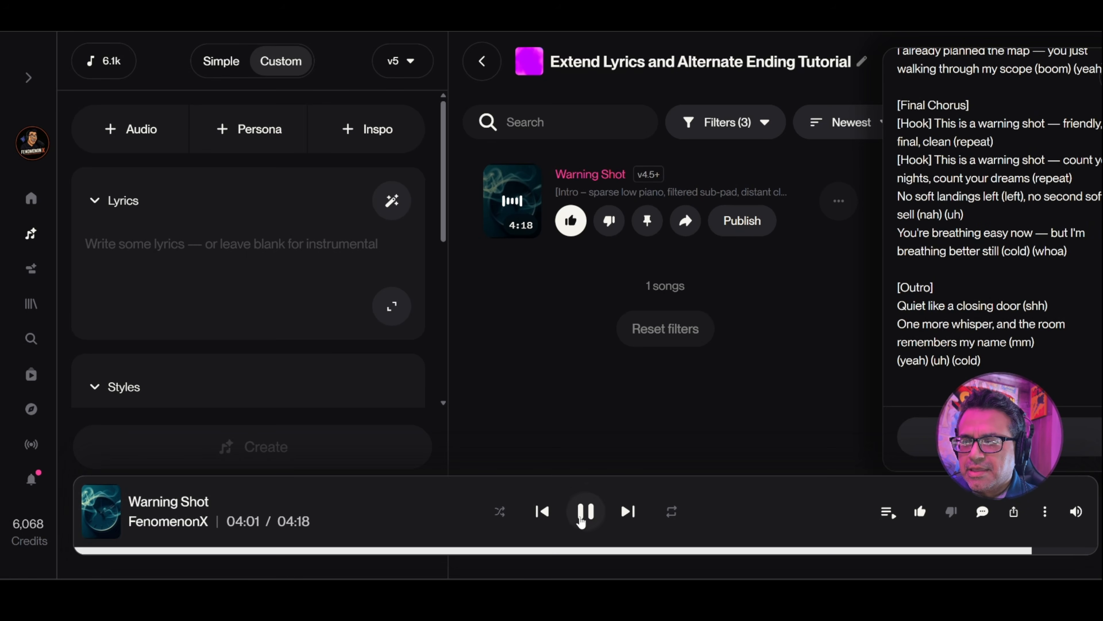
key(space)
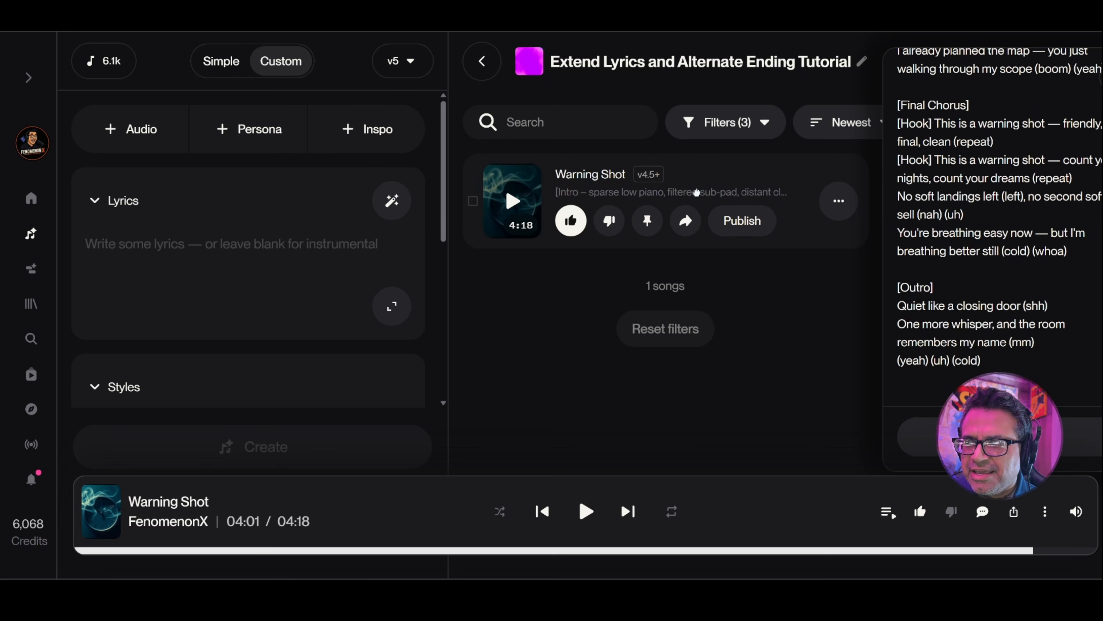
Load Warning Shot as the source audio for a new creation and set its mode to Extend
drag(696, 192, 486, 198)
drag(365, 208, 261, 227)
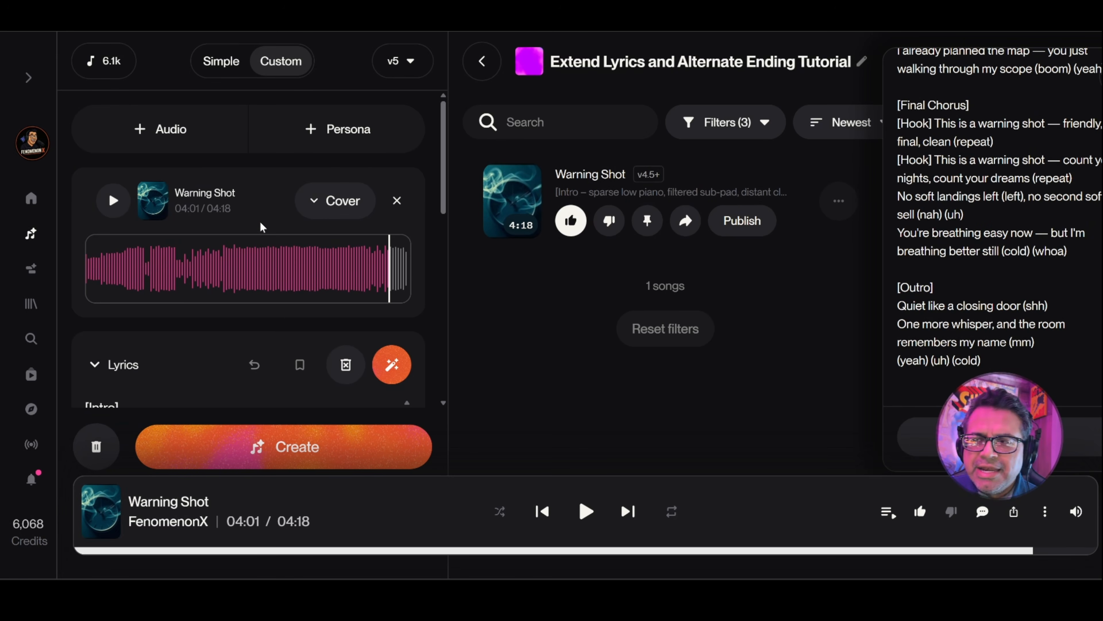
click(322, 204)
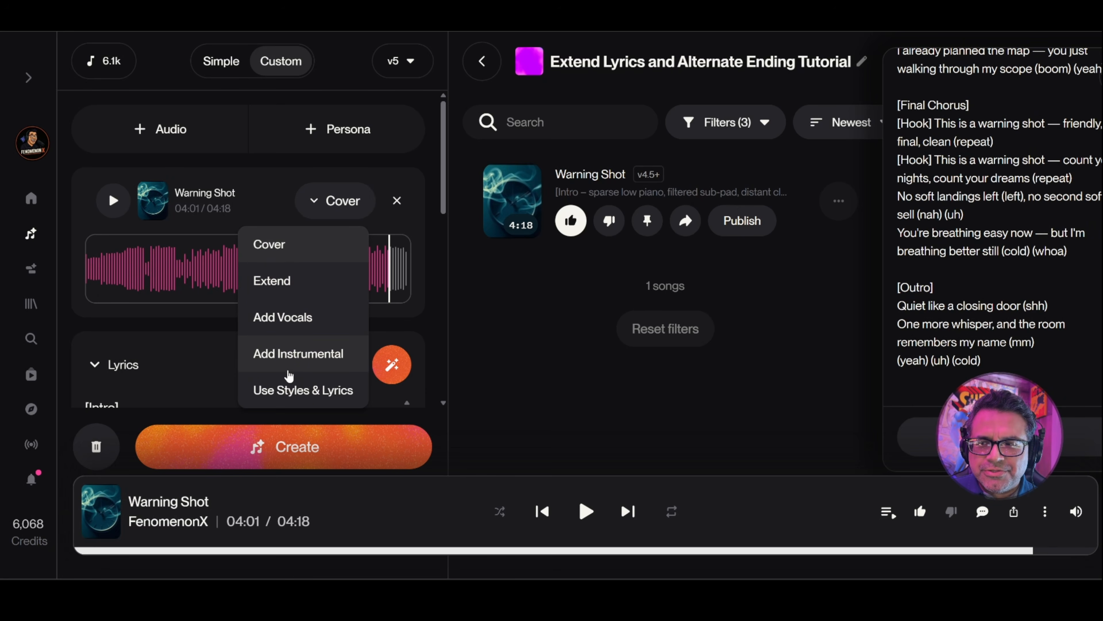
click(267, 284)
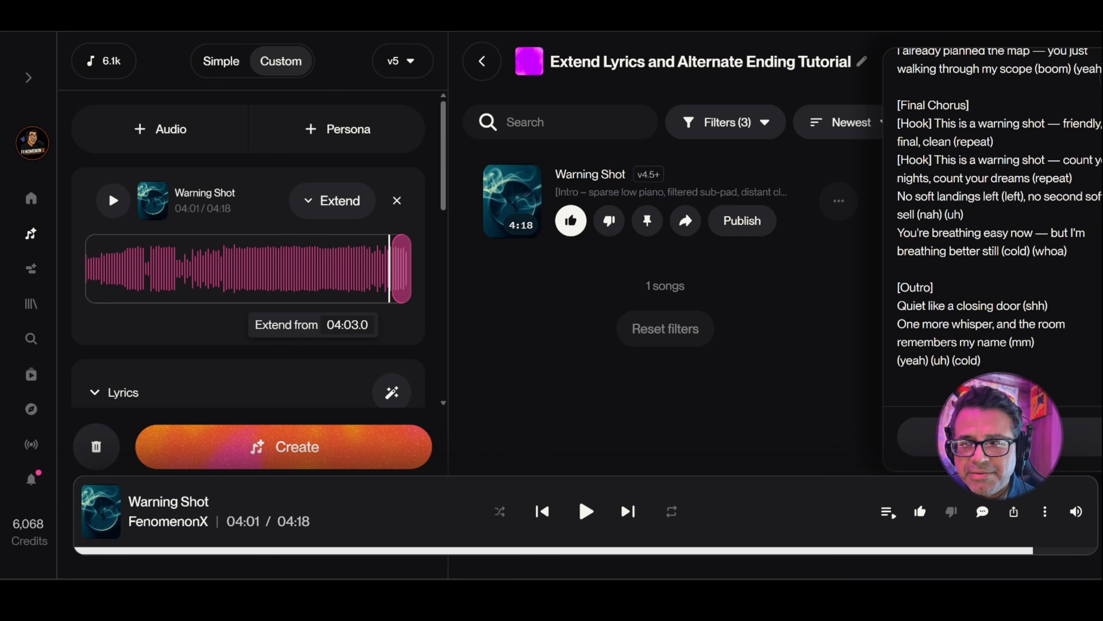
Set the extension's starting point to 04:00.0
click(351, 324)
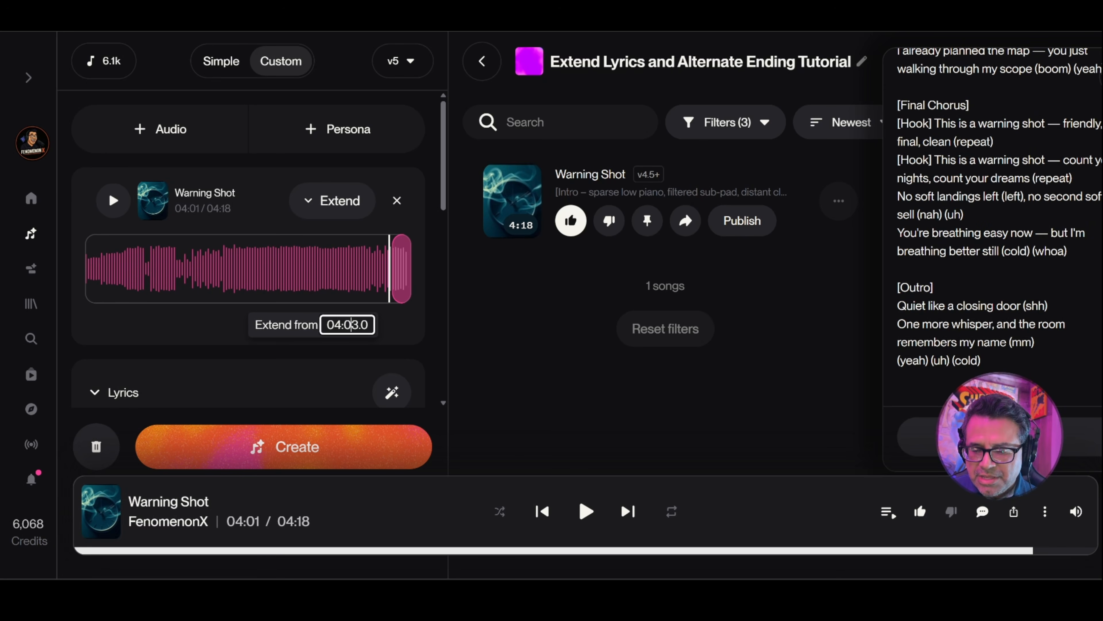
key(Delete)
key(Delete)
key(Delete)
text(0)
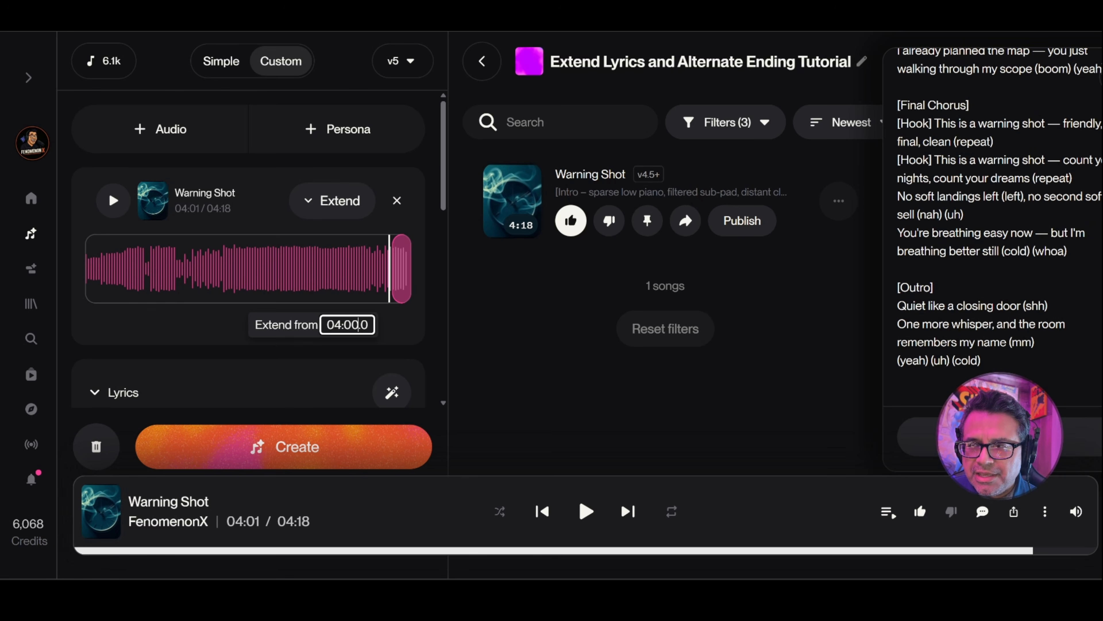
click(244, 334)
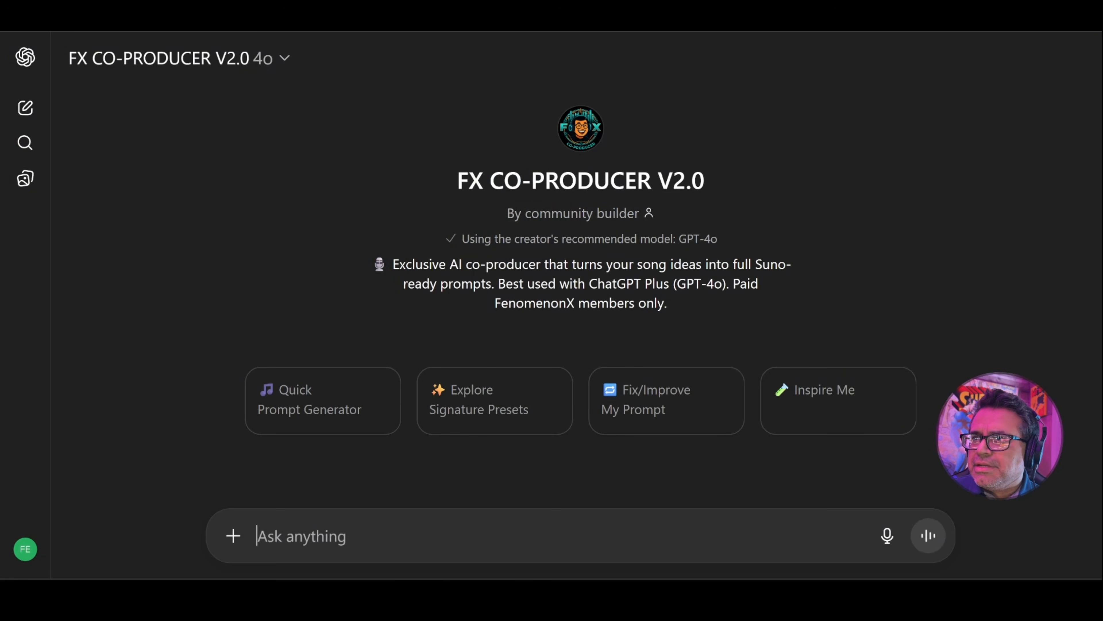
Examine the lyrics and styles settings of the Warning Shot extension
click(247, 38)
key(alt+Tab)
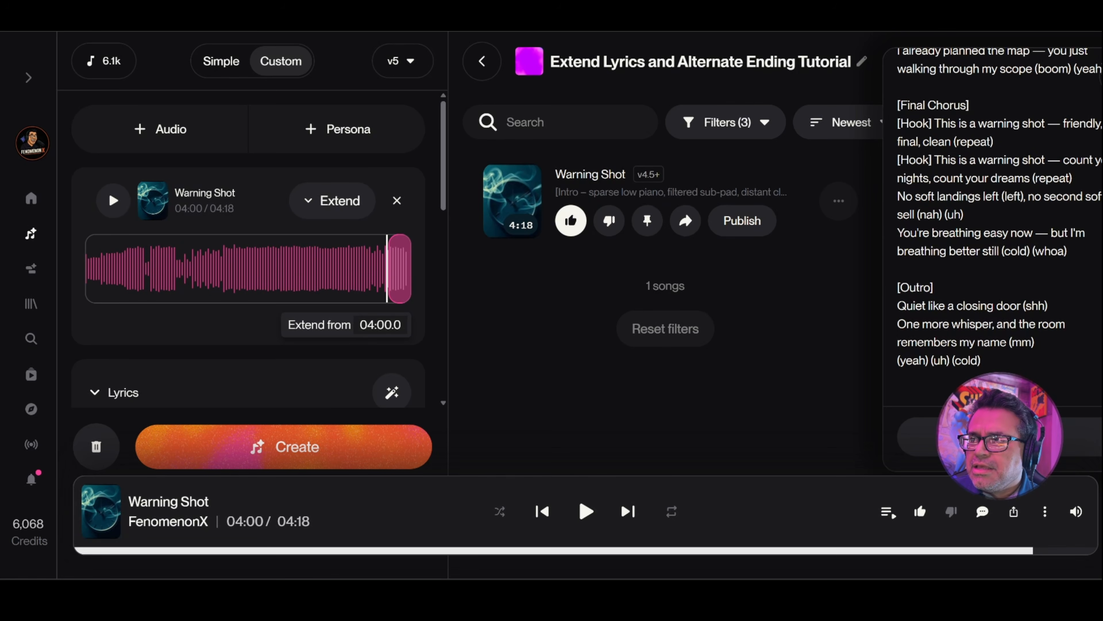
click(195, 33)
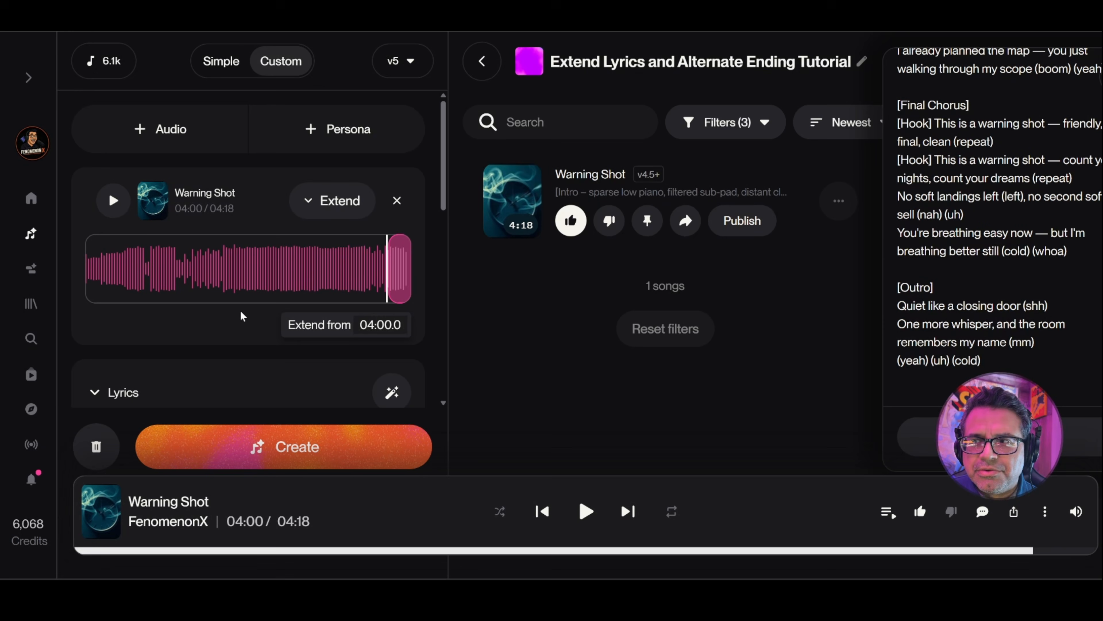
scroll(241, 310, down, 1)
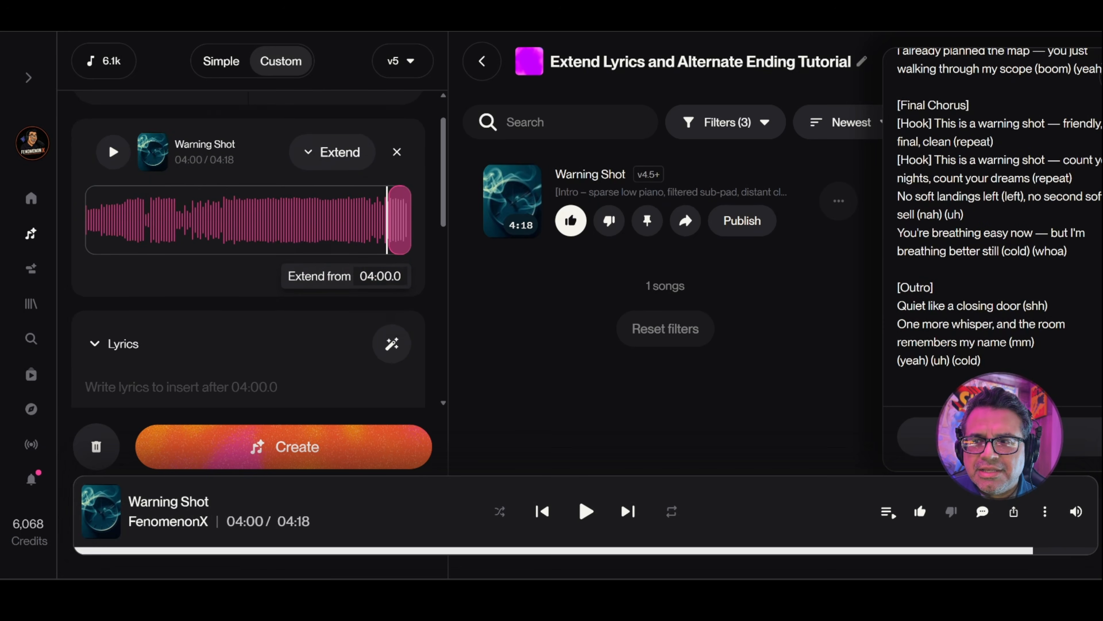
scroll(292, 338, down, 3)
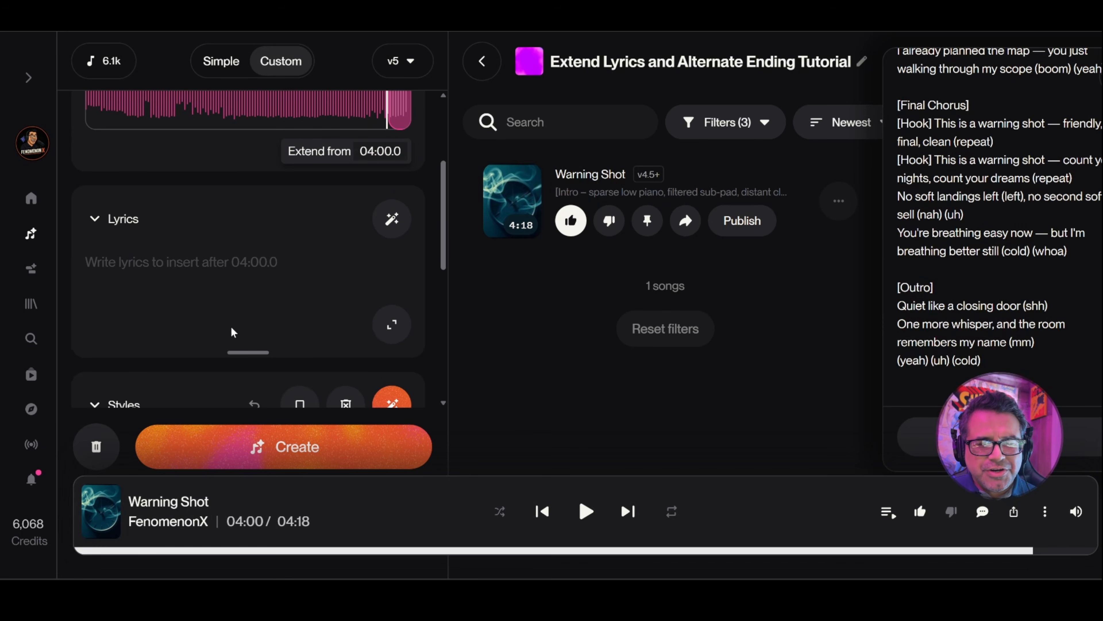
scroll(231, 328, down, 4)
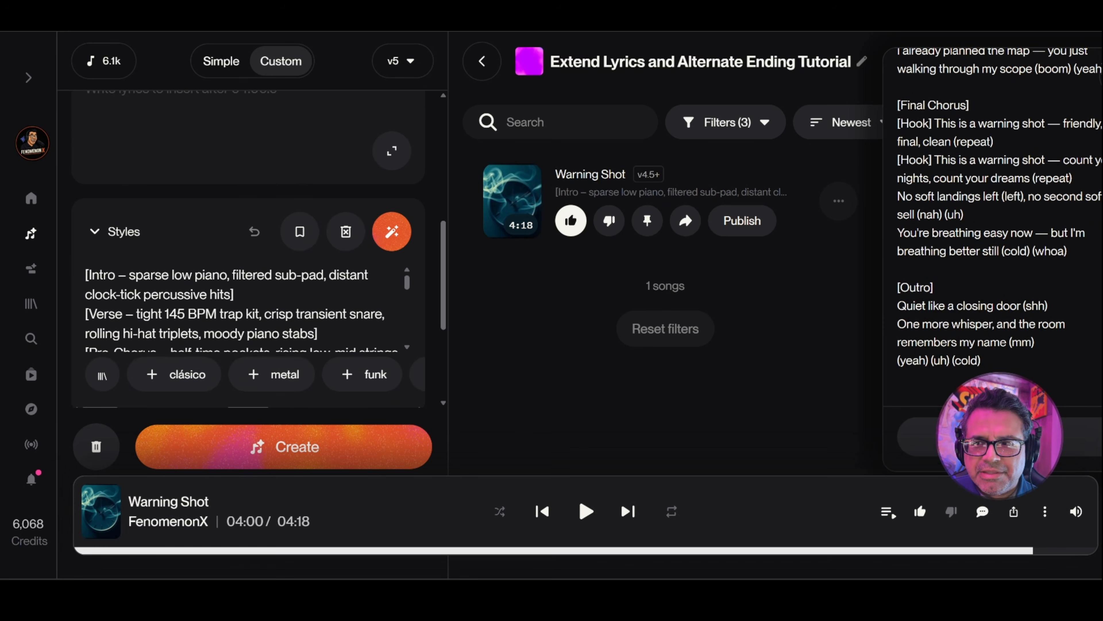
scroll(239, 310, up, 4)
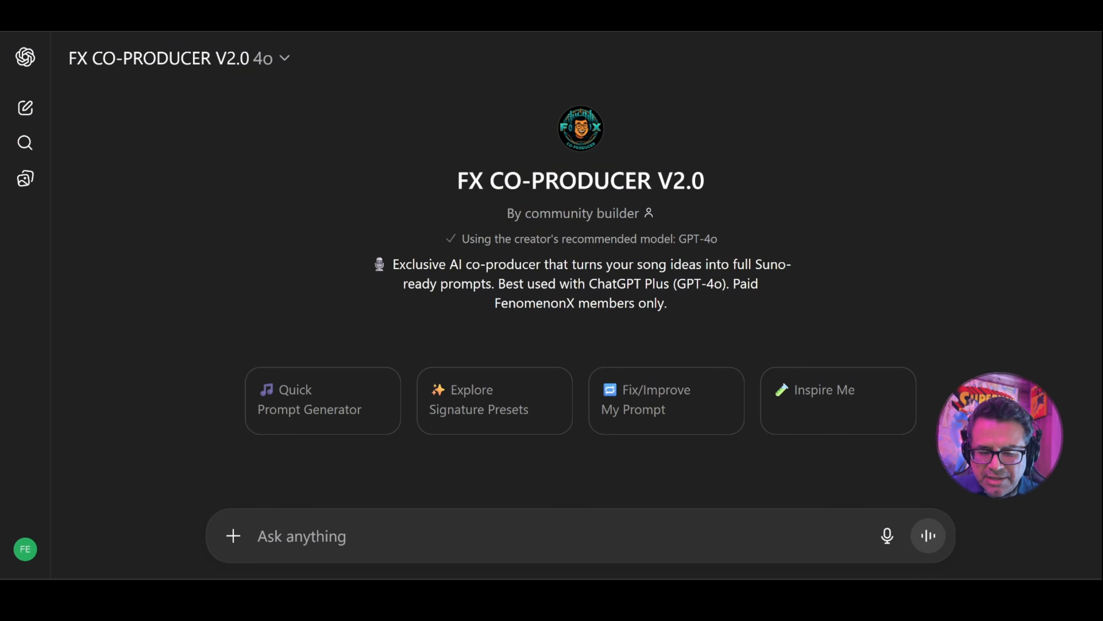
Draft in ChatGPT: "I have an existing music track that I want to extend with additional lyrics as well as extend the outro to an instrumental violin solo."
text(I)
text( have ane)
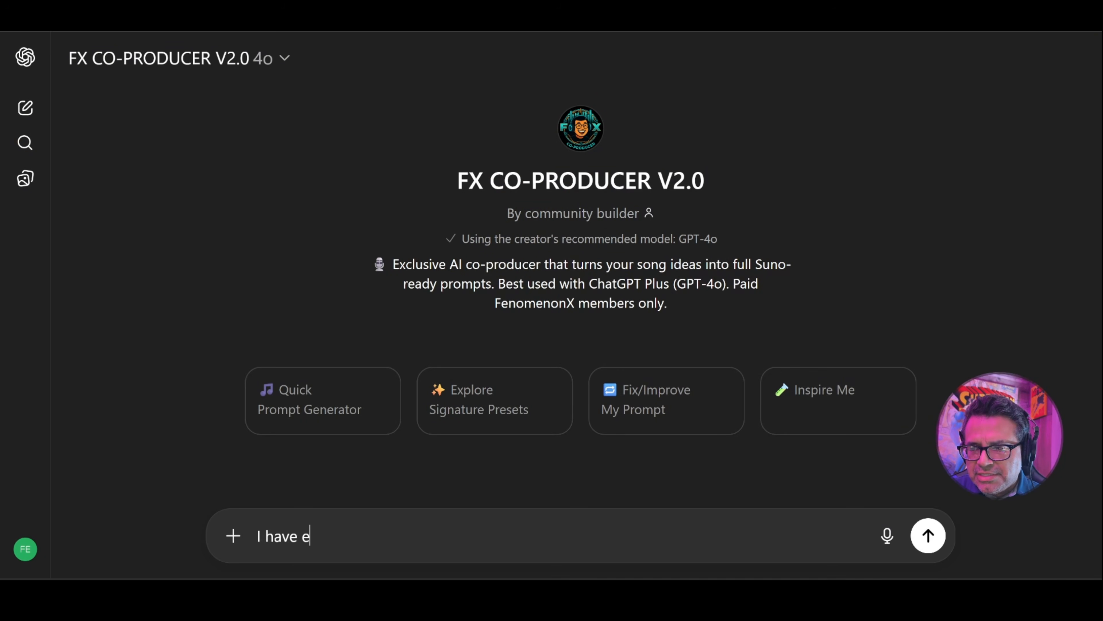
key(BackSpace)
text(existing )
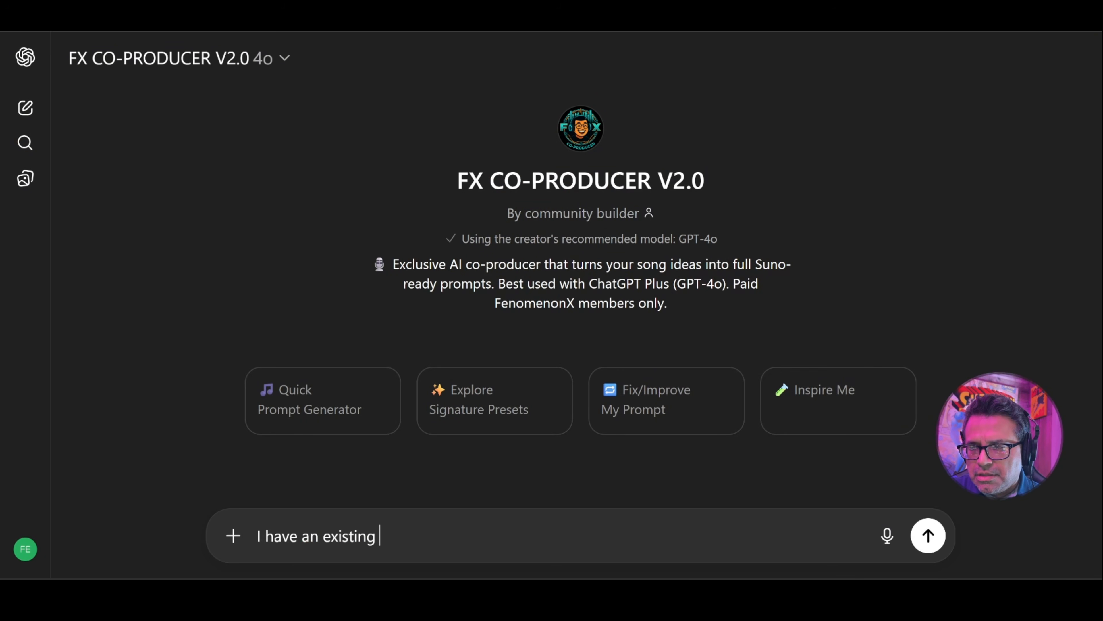
text(music track that I)
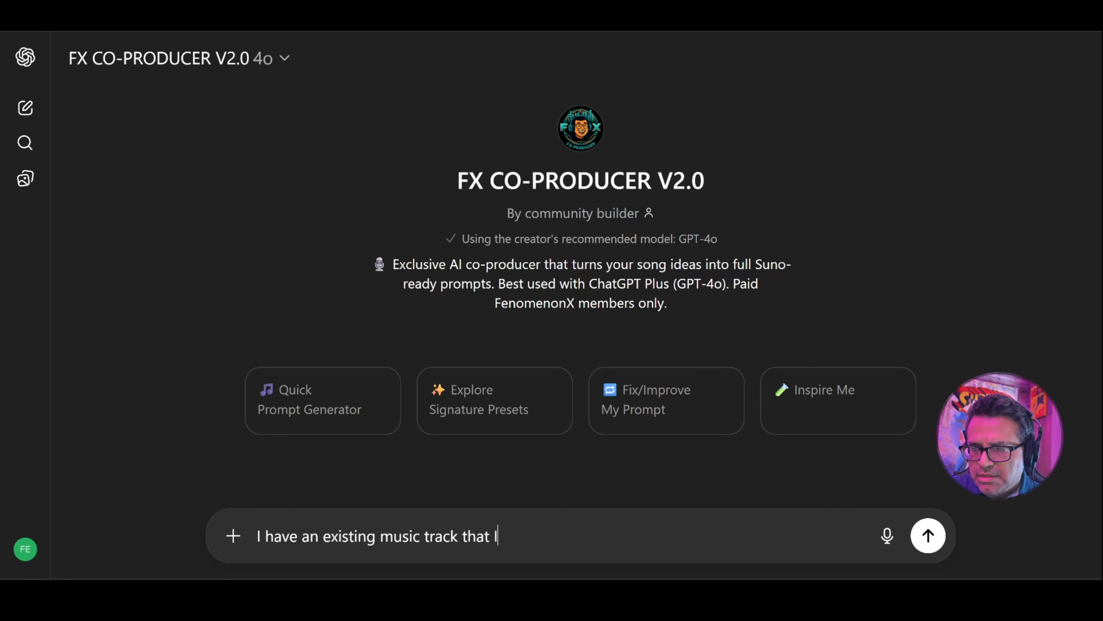
text( want to extend with addi)
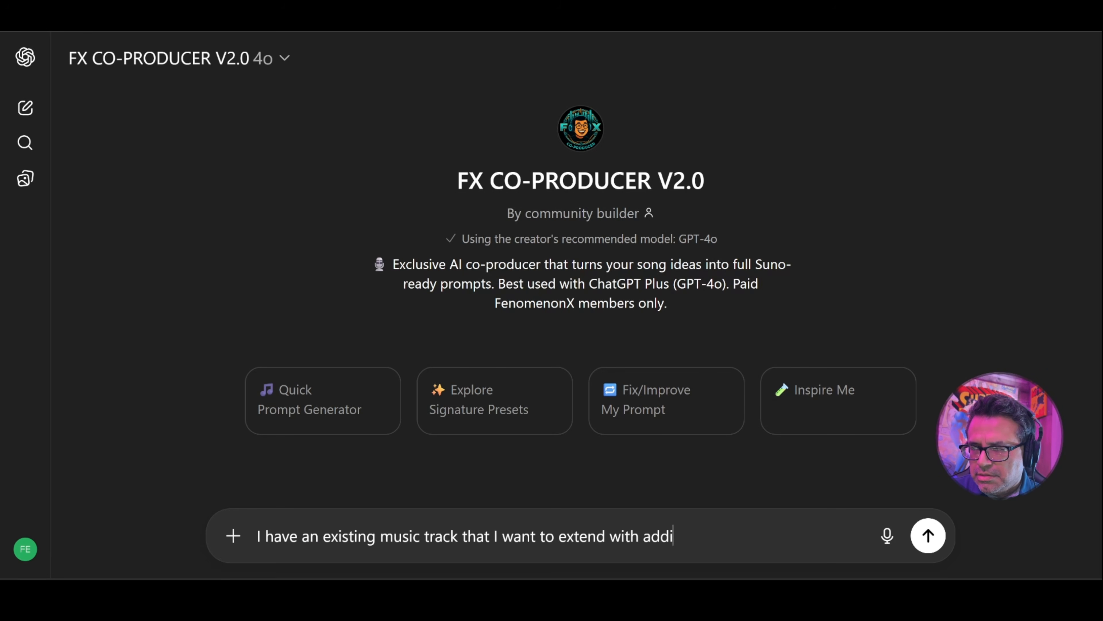
text(tional lyrics as well as )
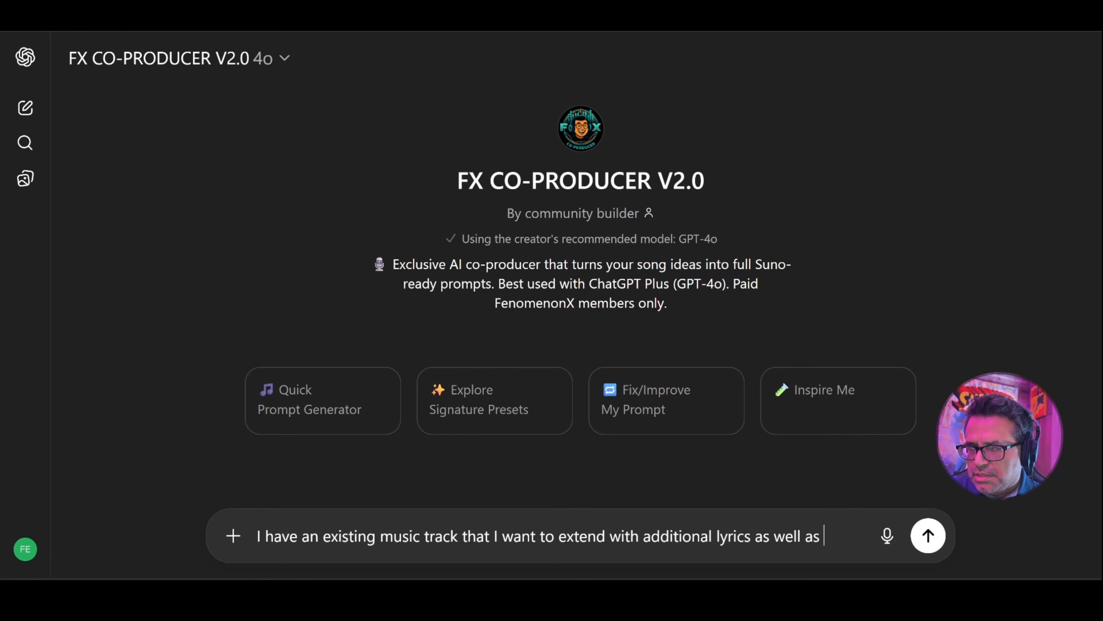
text(extend the )
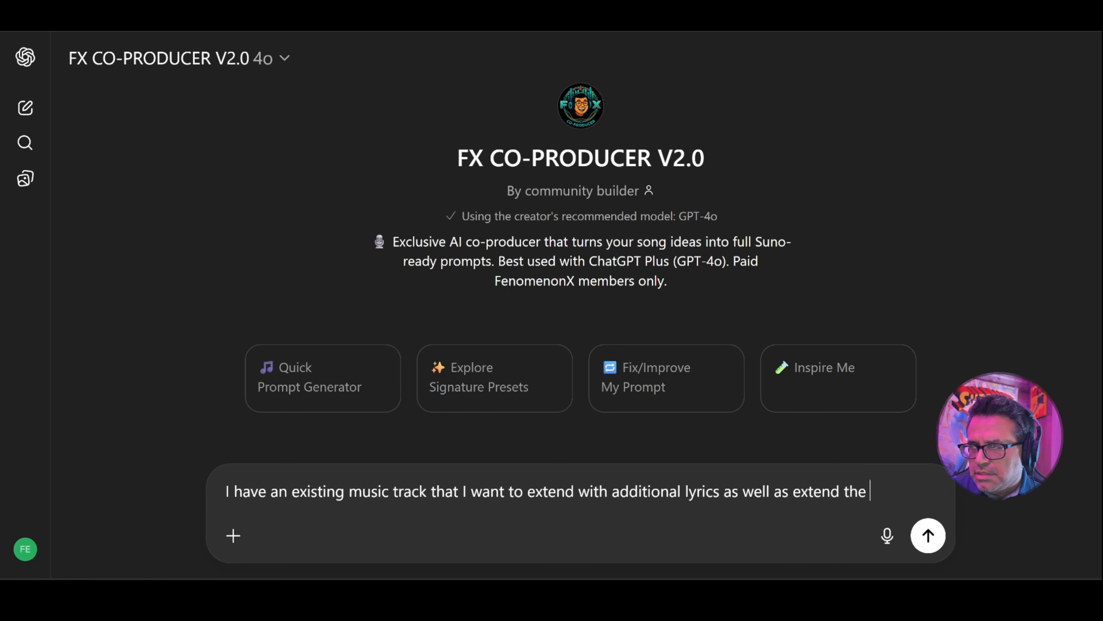
text(outro to an i)
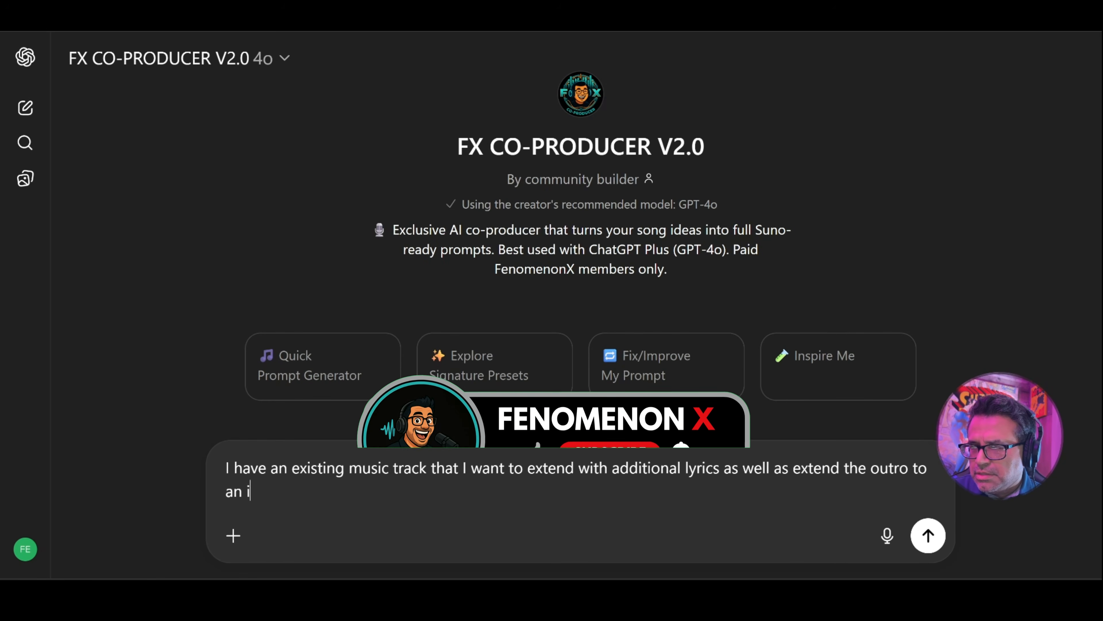
text(nstrumental violin solo.)
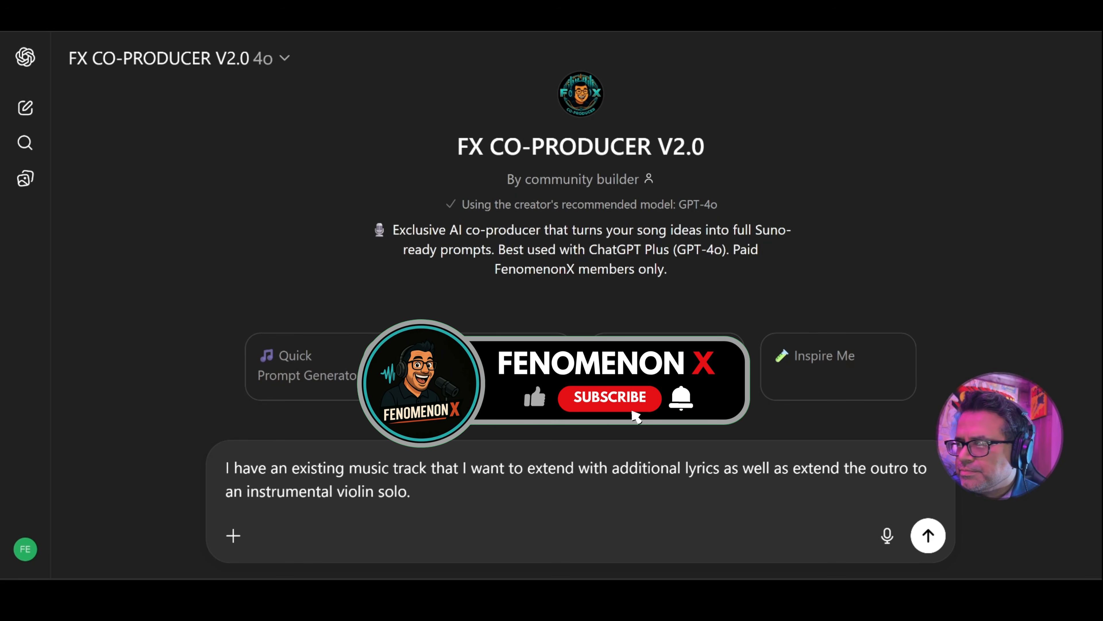
Insert the word "emotional" before "instrumental violin solo" in the drafted prompt
key(ctrl+Left)
key(ctrl+Left)
key(ctrl+Left)
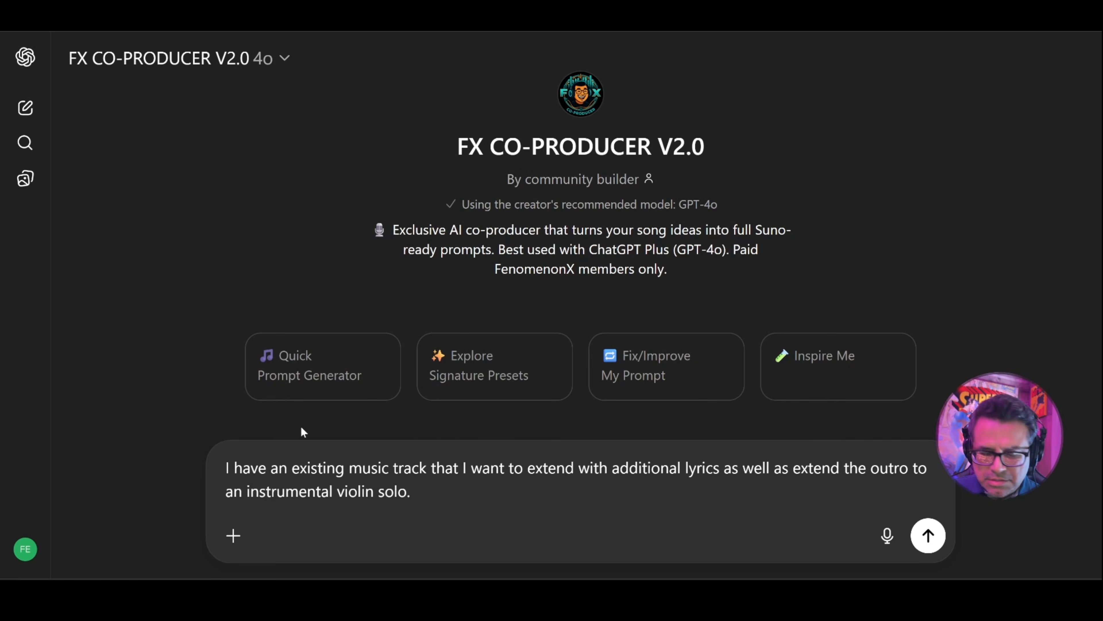
text(emotional)
key(BackSpace)
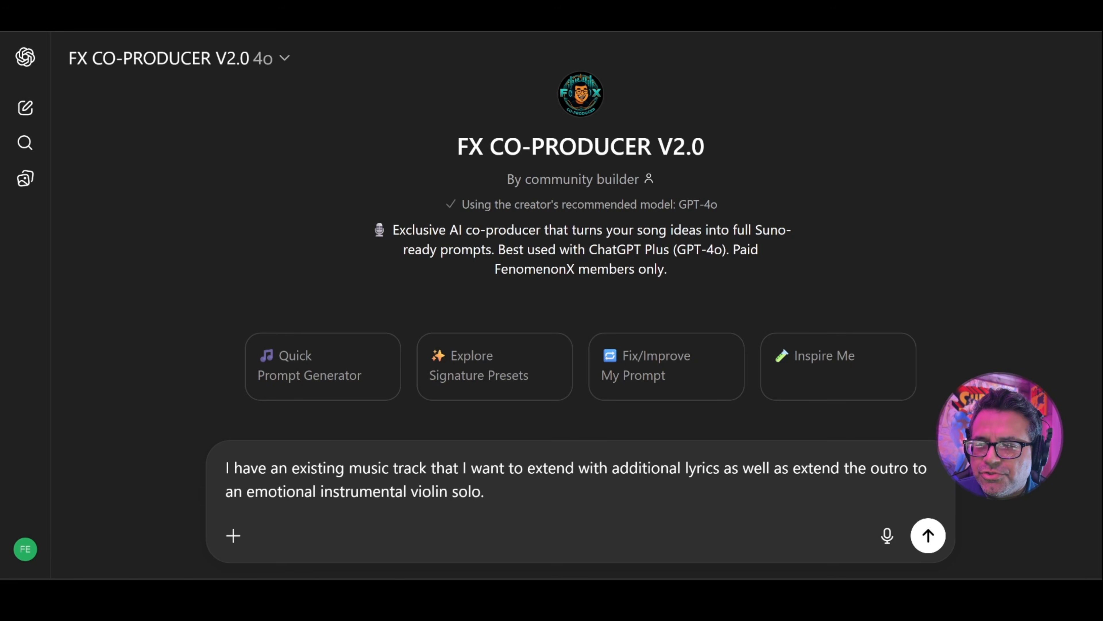
Append "Let me share both the existing lyrics and music style. ready?" to the drafted prompt and send it
click(488, 491)
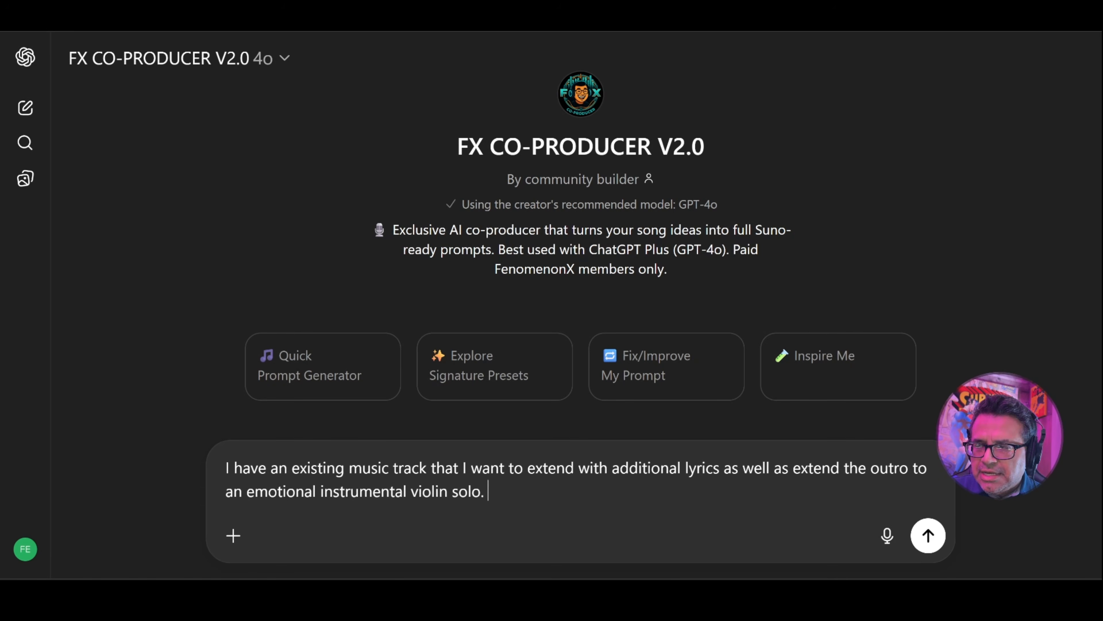
text(Let me)
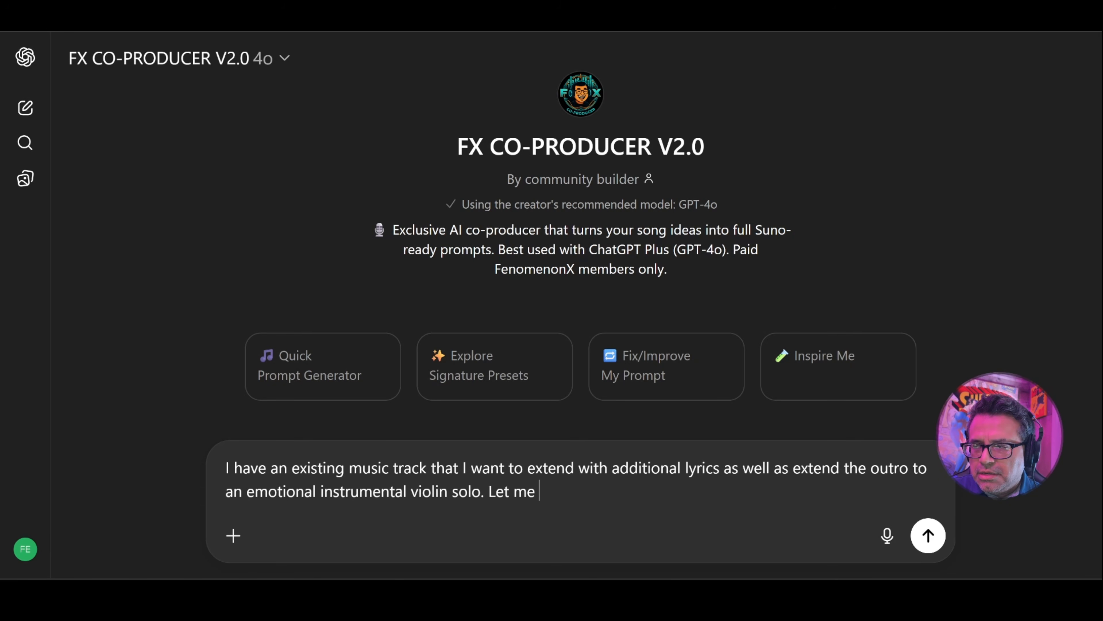
text( share both the )
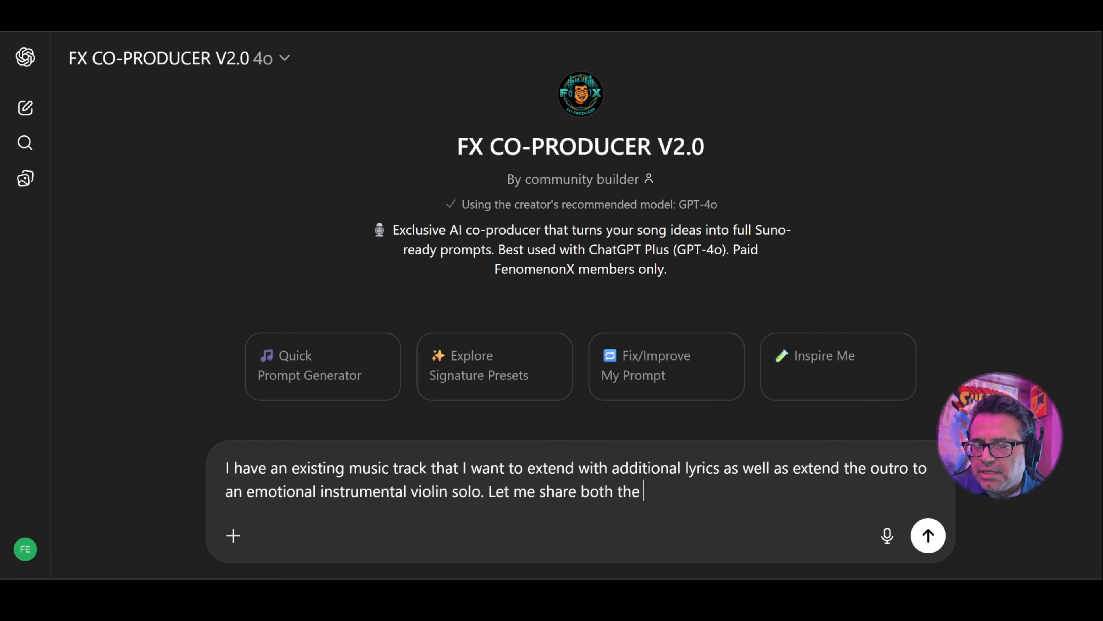
text(existing l)
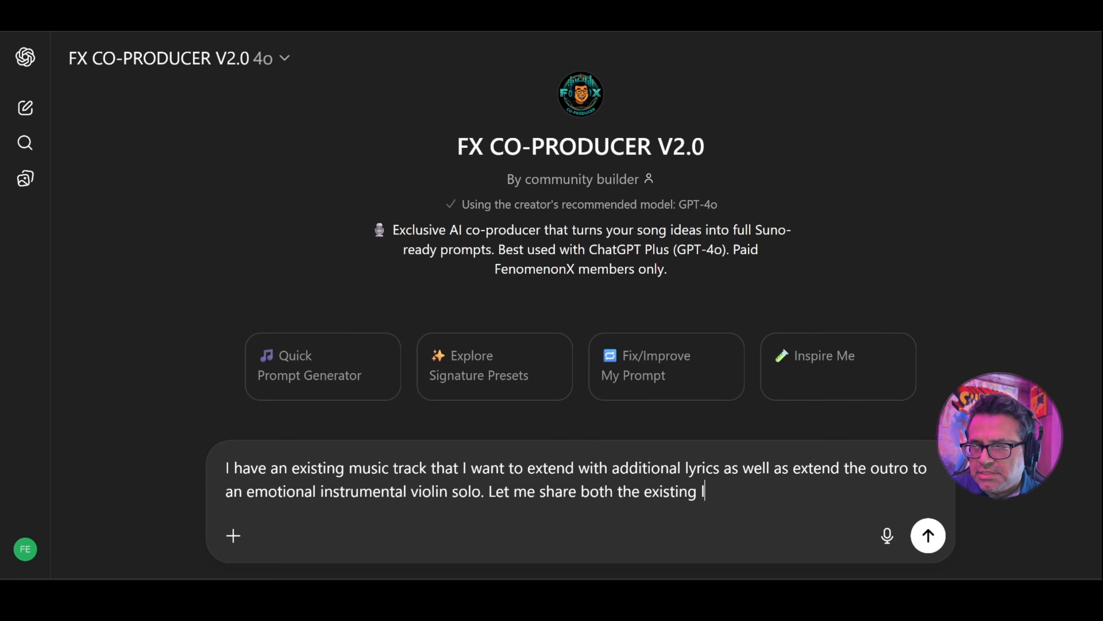
text(yrics and music)
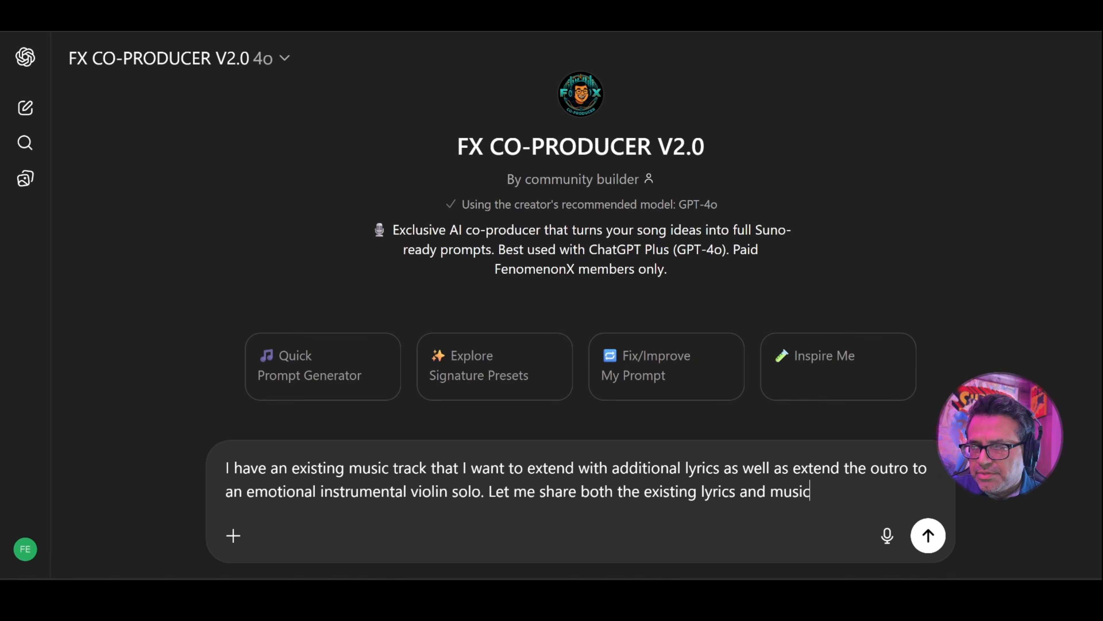
text( style. ready?)
key(Return)
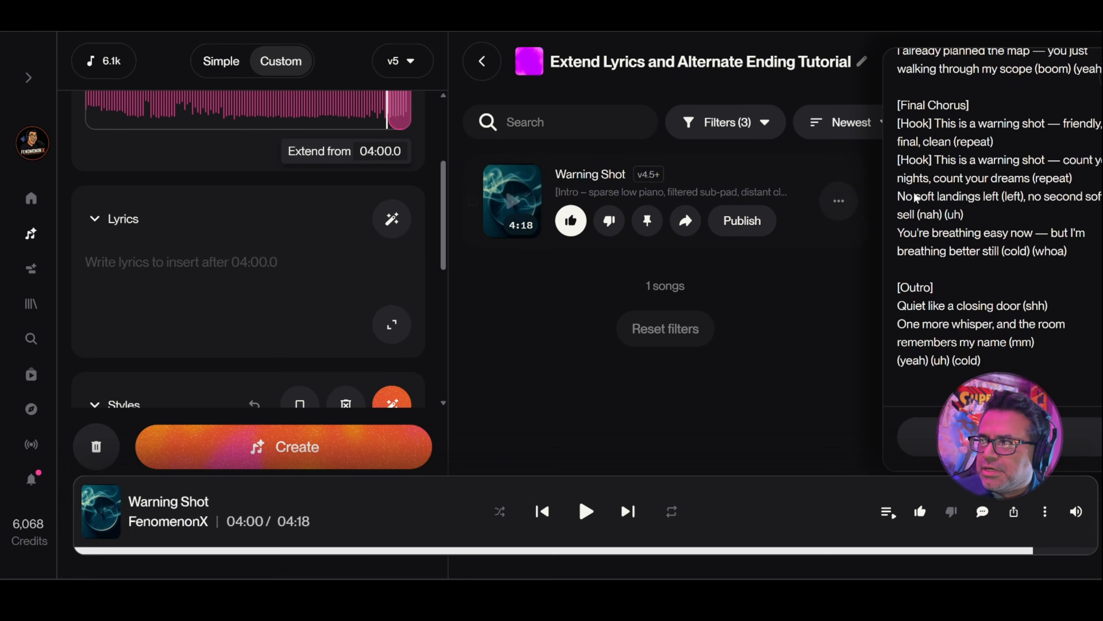
Switch to Suno and copy Warning Shot's complete lyrics, from the [Intro] through the end of the [Outro]
scroll(914, 198, up, 5)
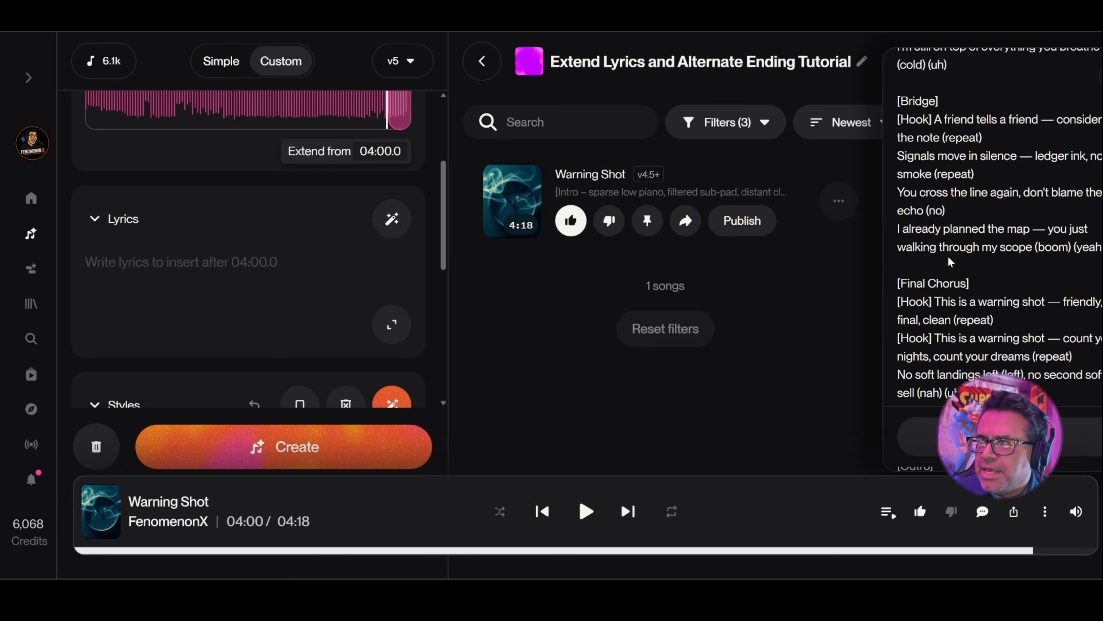
scroll(947, 255, down, 5)
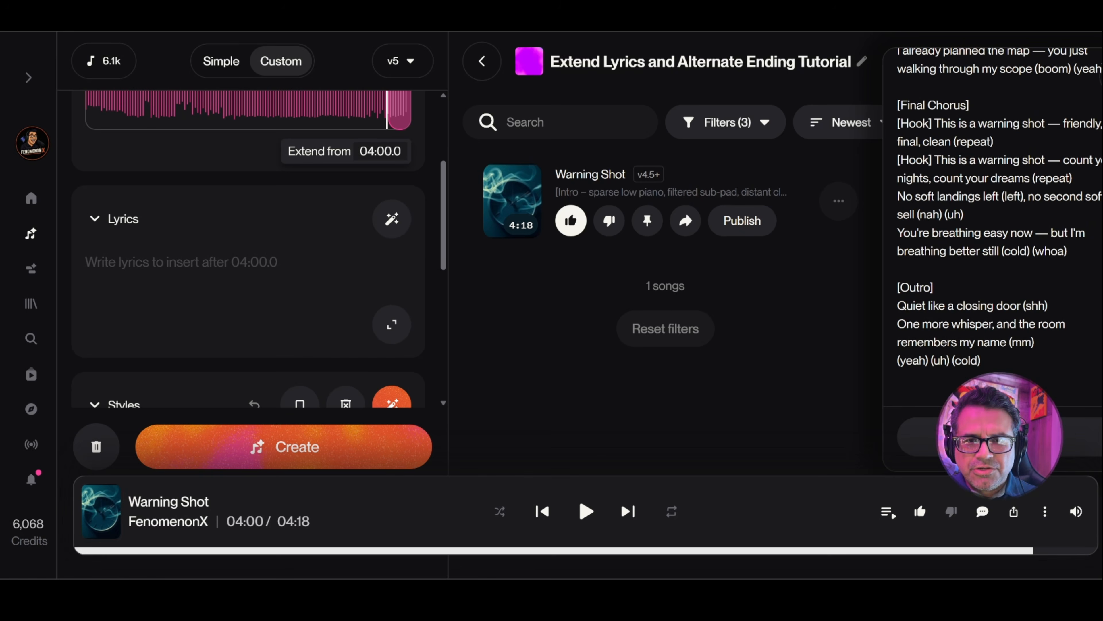
drag(991, 362, 896, 109)
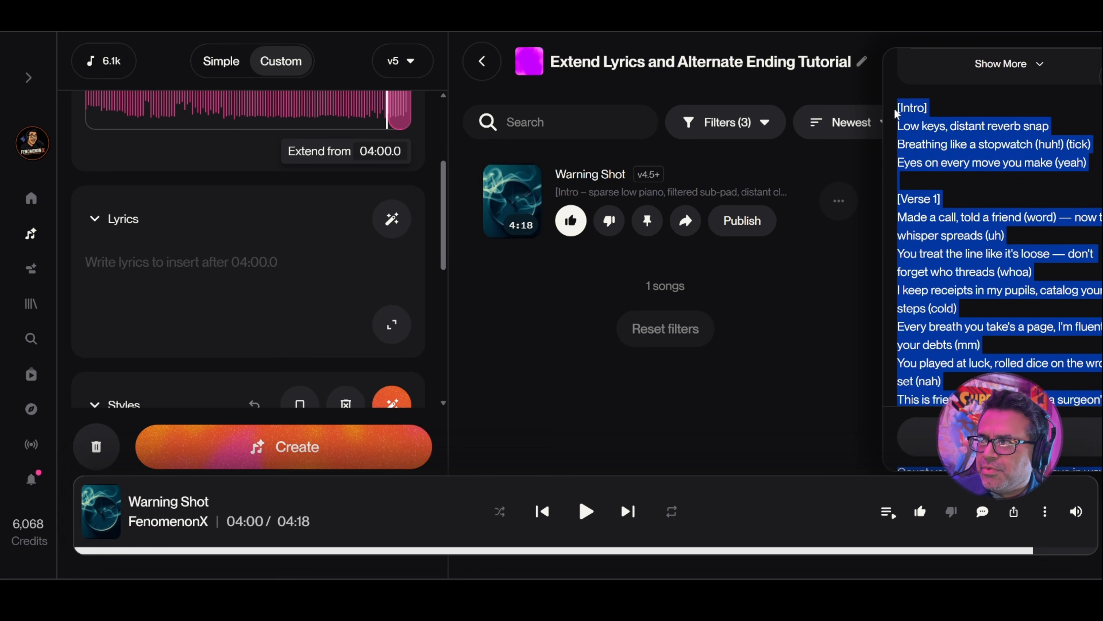
right_click(905, 114)
click(847, 132)
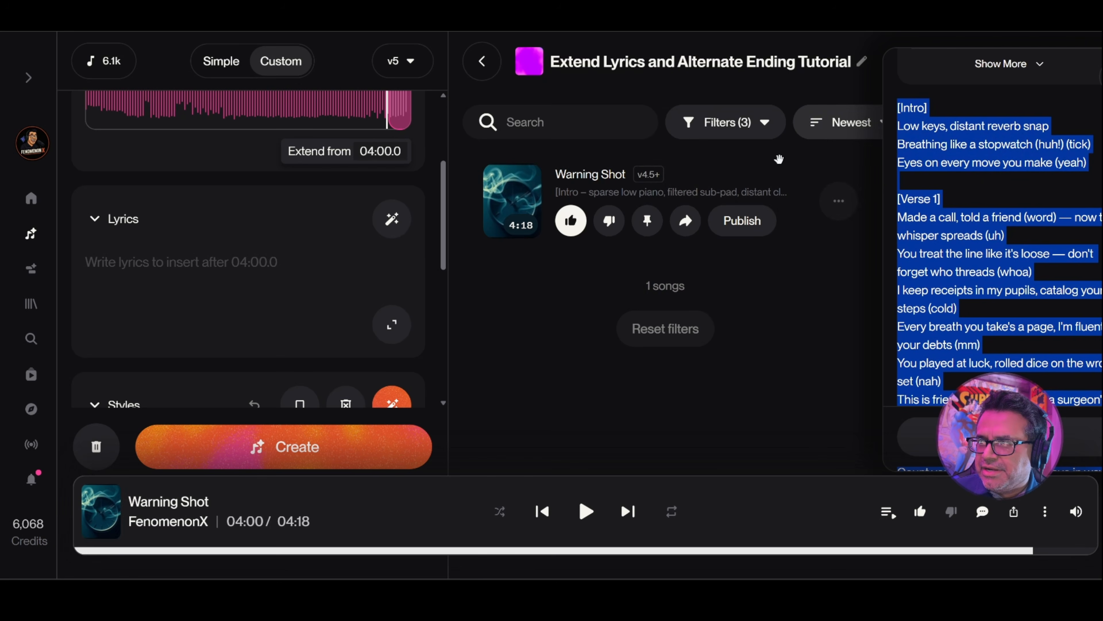
Switch to ChatGPT and start a new message with the heading "Existing Lyrics:" followed by the copied song lyrics
key(alt+Tab)
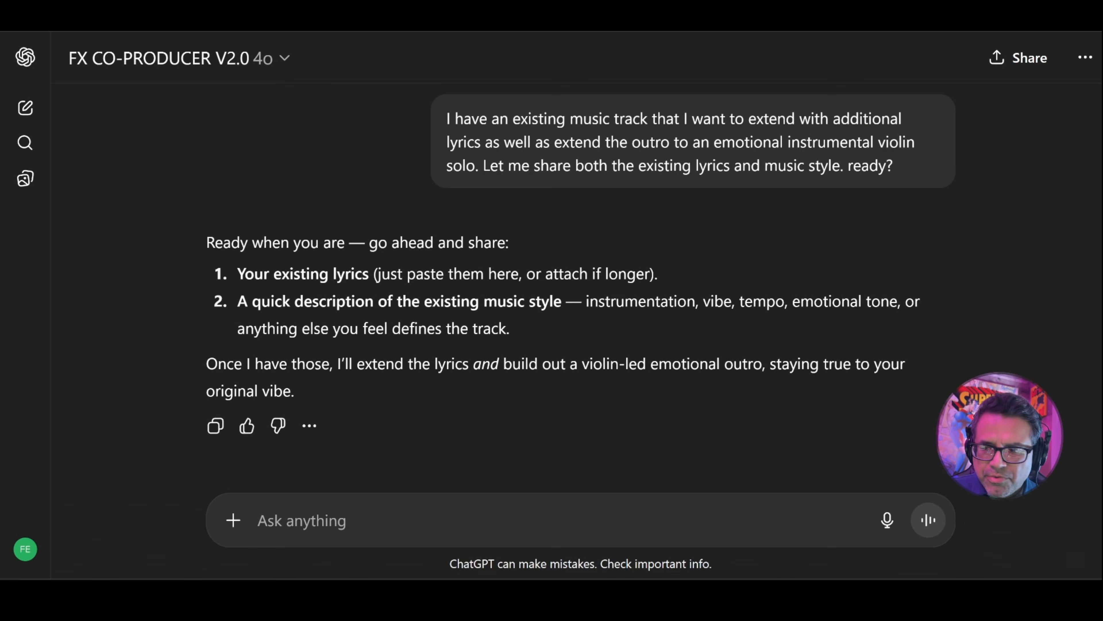
text(Lyrics:)
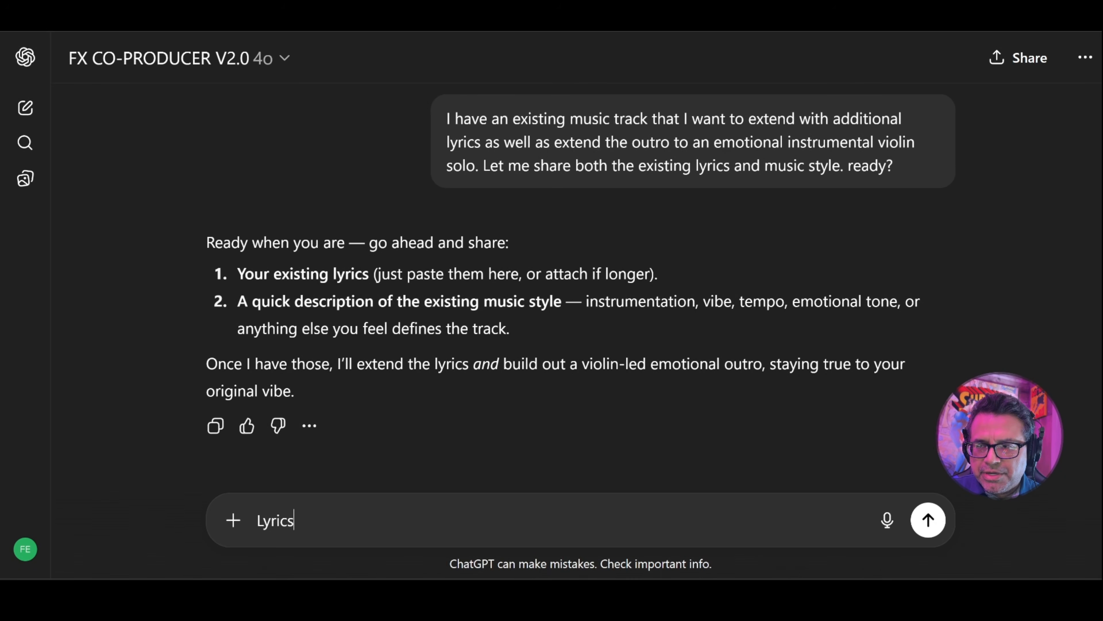
key(BackSpace)
key(BackSpace)
key(BackSpace)
key(BackSpace)
key(BackSpace)
key(BackSpace)
key(BackSpace)
key(BackSpace)
text(Ex)
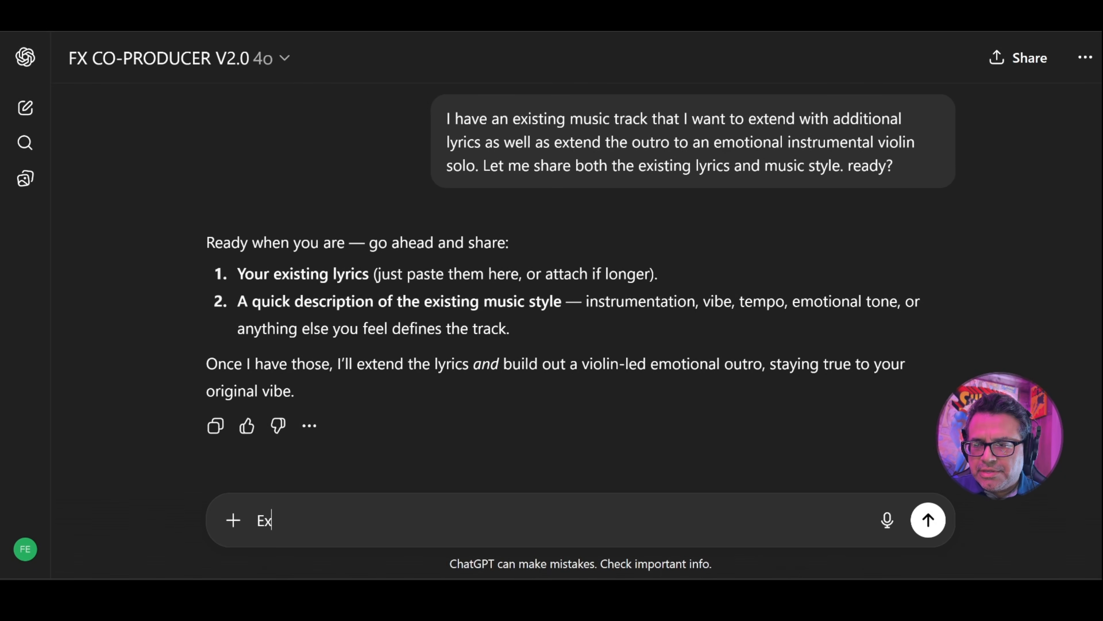
text(isting Lyrics:)
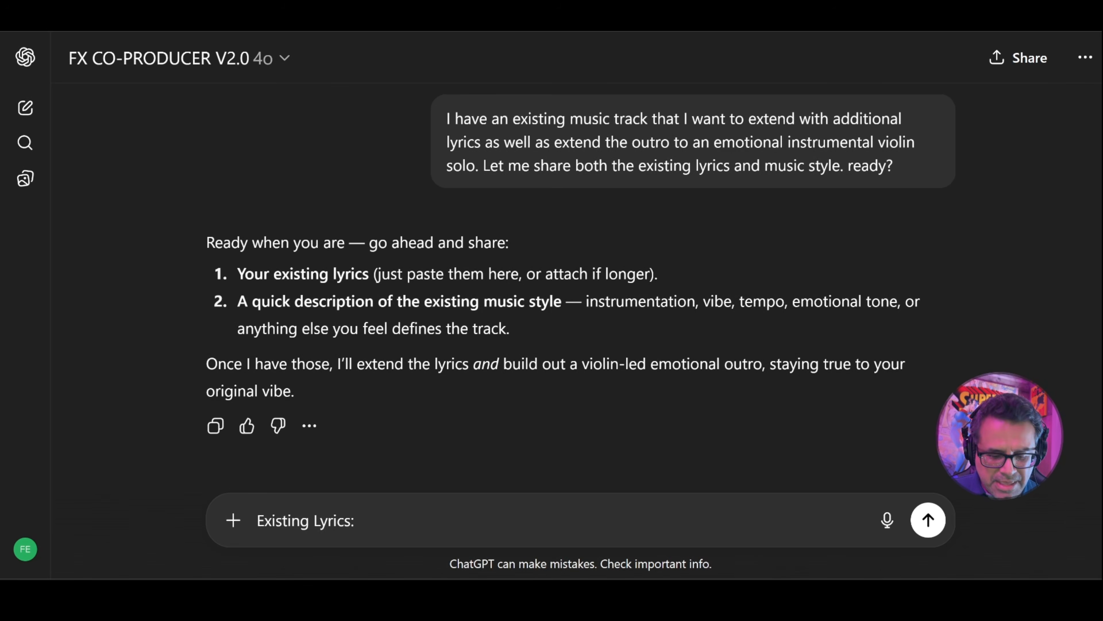
key(ctrl+v)
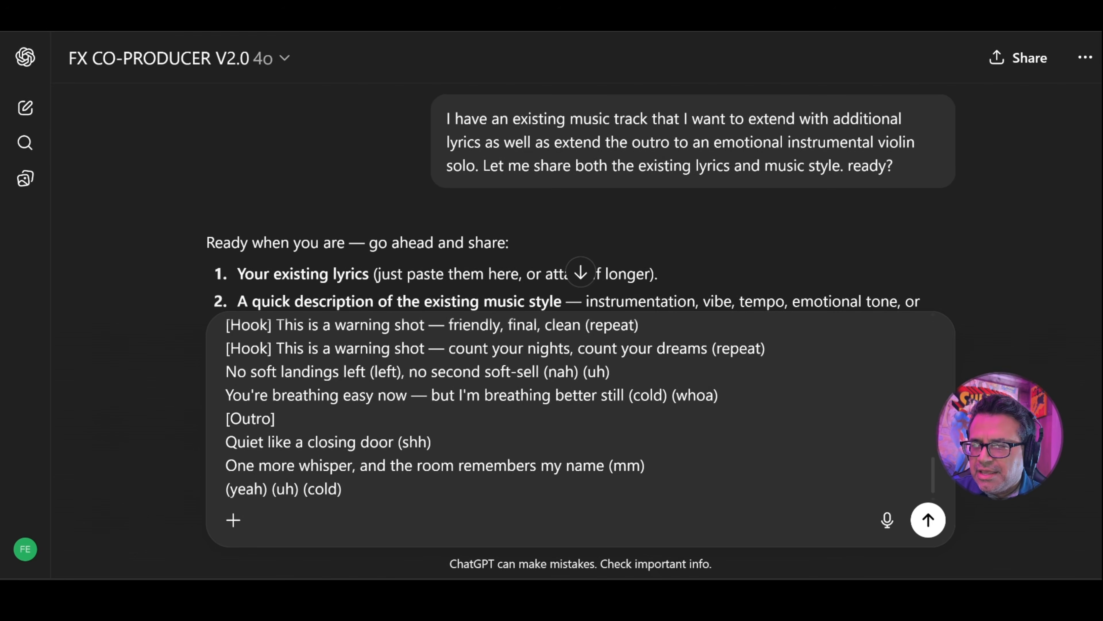
Add the heading "Existing Music Style:" after the pasted lyrics in the message
text(Music)
key(BackSpace)
key(BackSpace)
key(BackSpace)
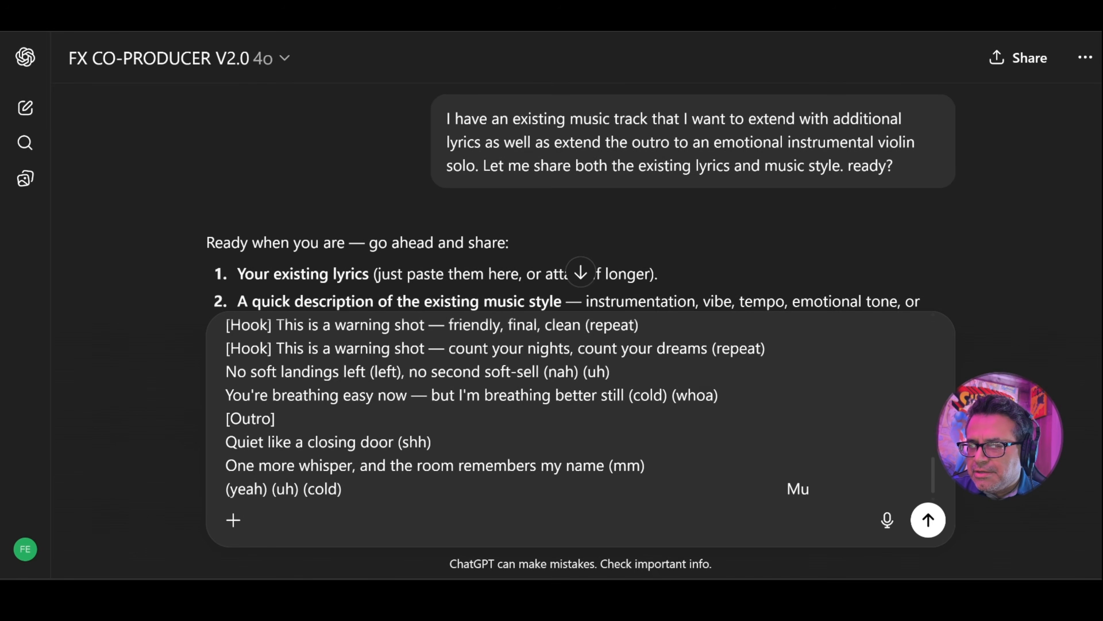
key(BackSpace)
key(BackSpace)
text(Existin)
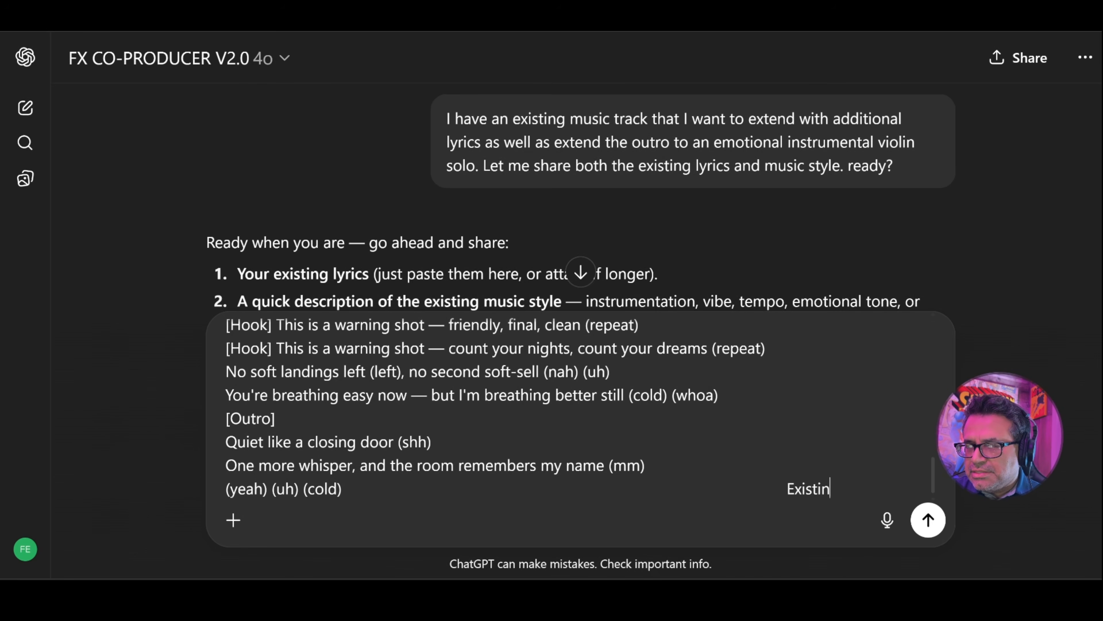
text(g Music Style:)
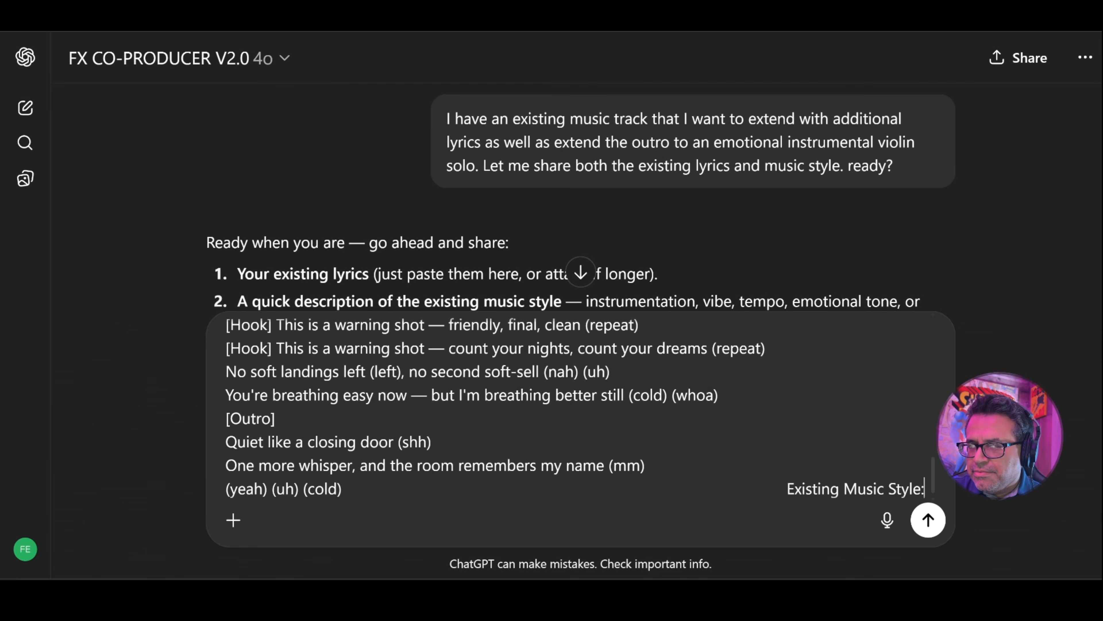
Switch to Suno and copy the entire styles text of the Warning Shot extension
key(alt+Tab)
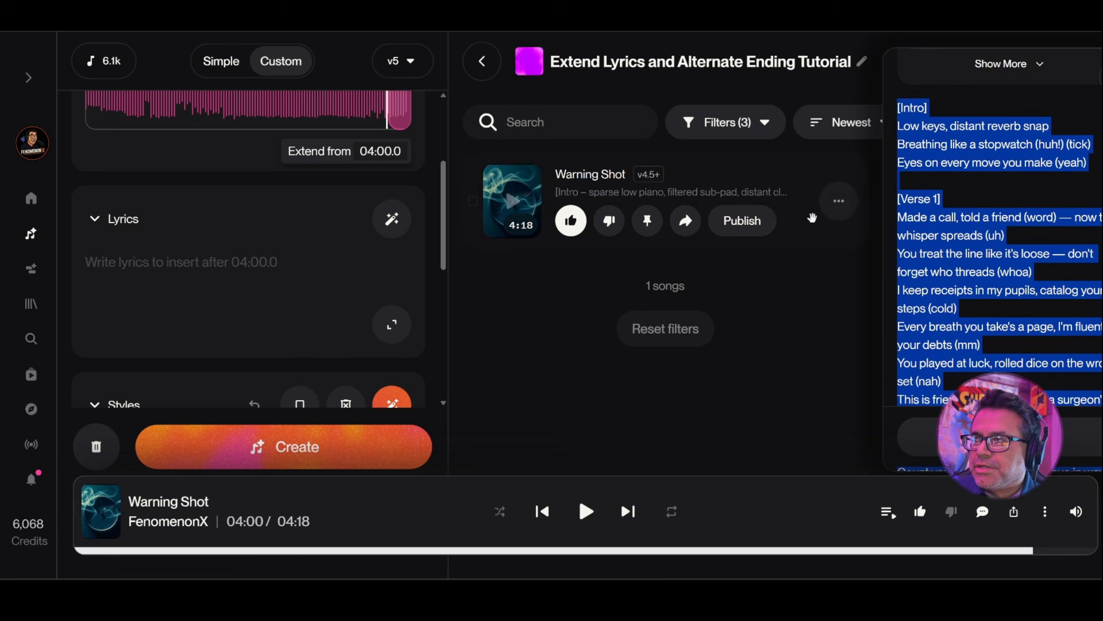
scroll(973, 268, down, 15)
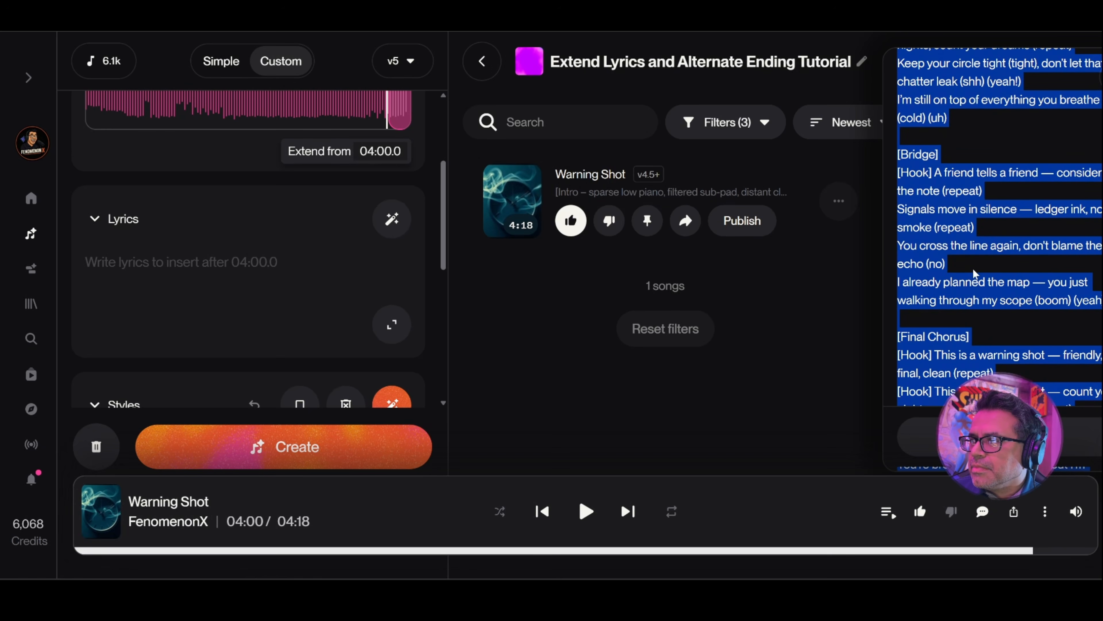
scroll(982, 269, up, 8)
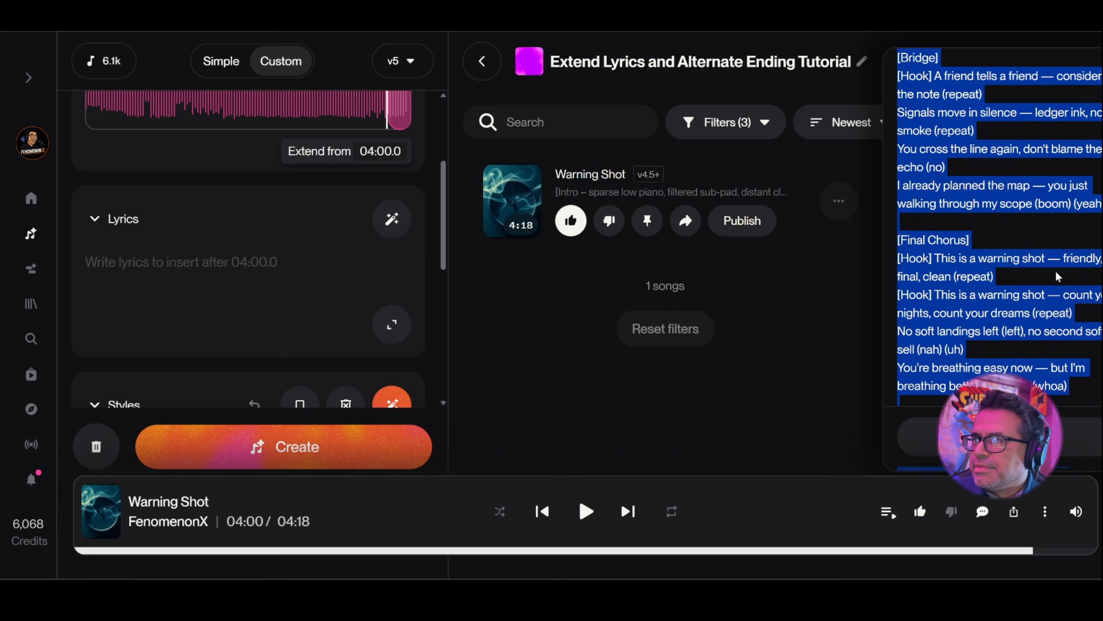
scroll(1057, 277, up, 5)
click(198, 235)
scroll(280, 261, down, 6)
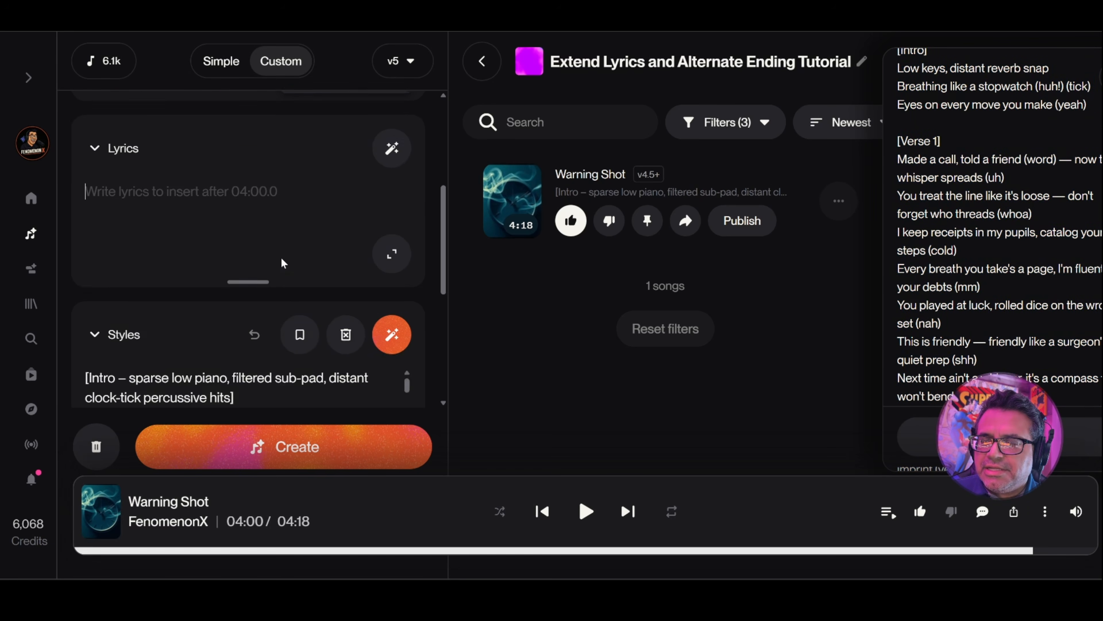
scroll(283, 262, up, 2)
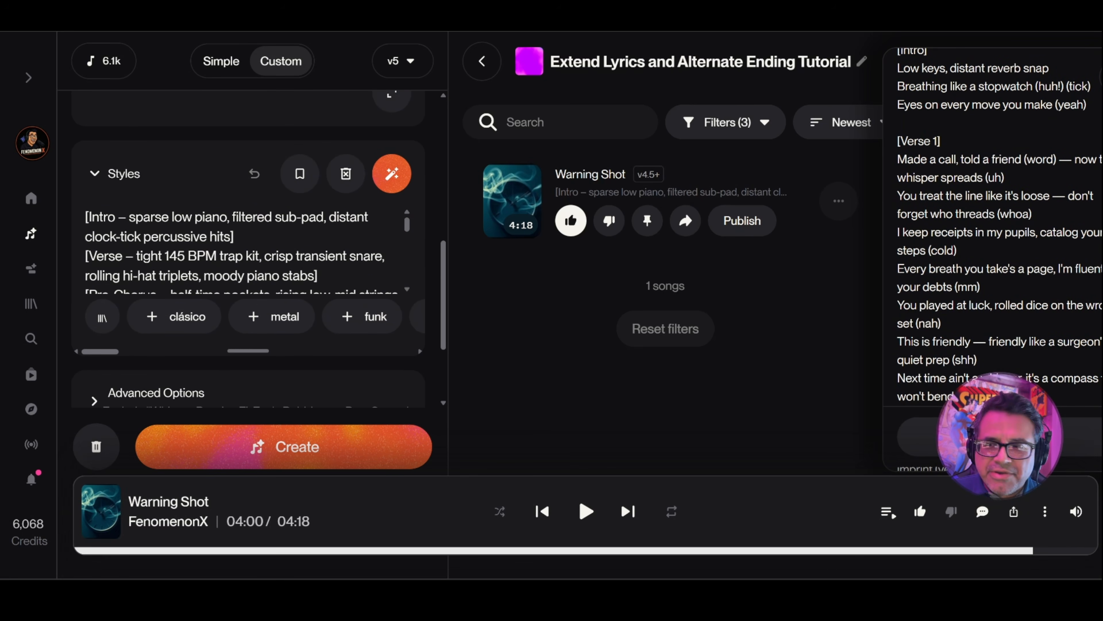
key(ctrl+a)
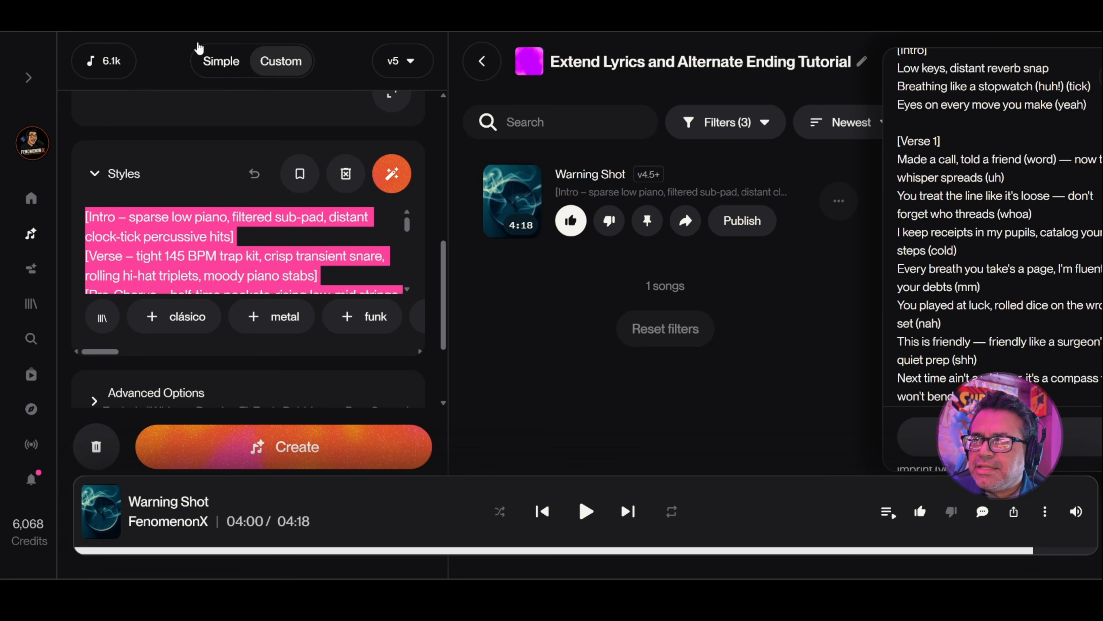
Switch to ChatGPT, paste the copied styles text after the "Existing Music Style:" heading, and review the pasted section
key(alt+Tab)
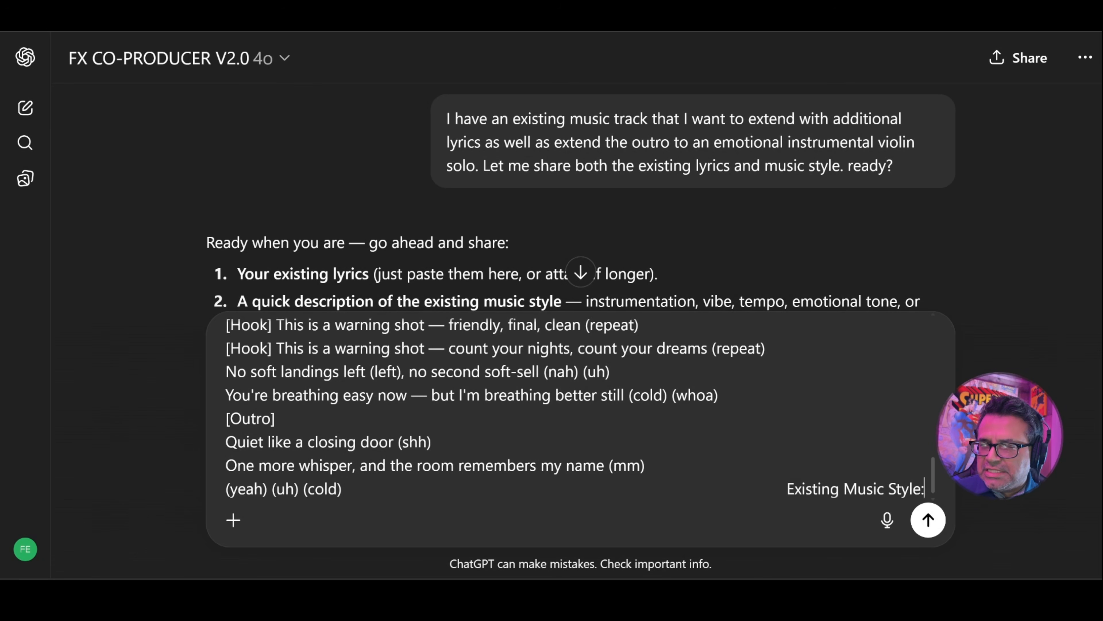
key(ctrl+v)
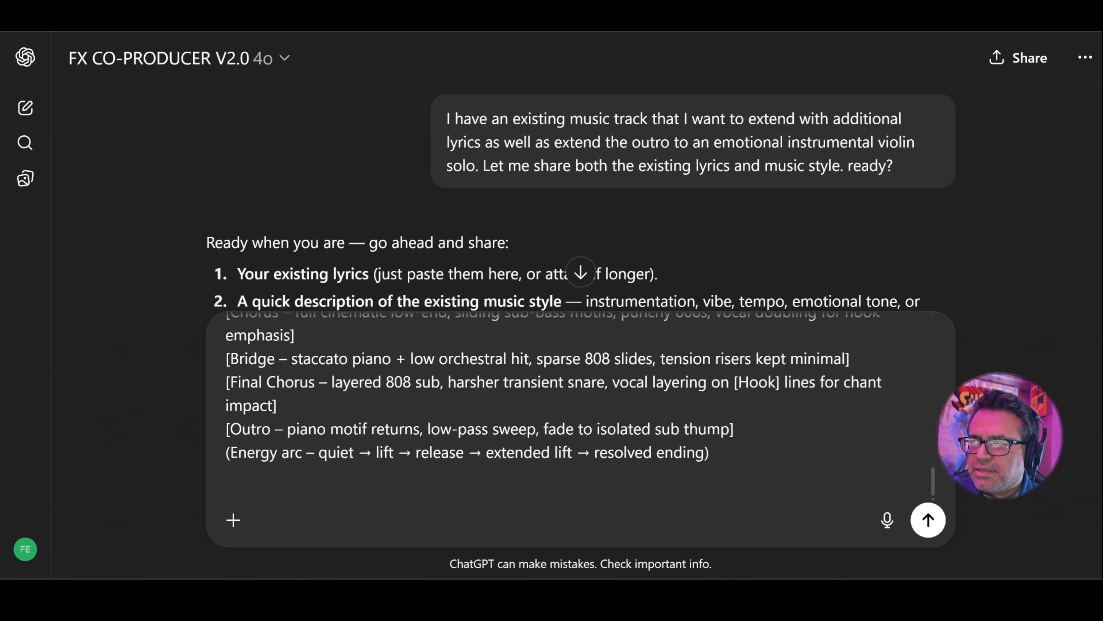
scroll(554, 404, up, 5)
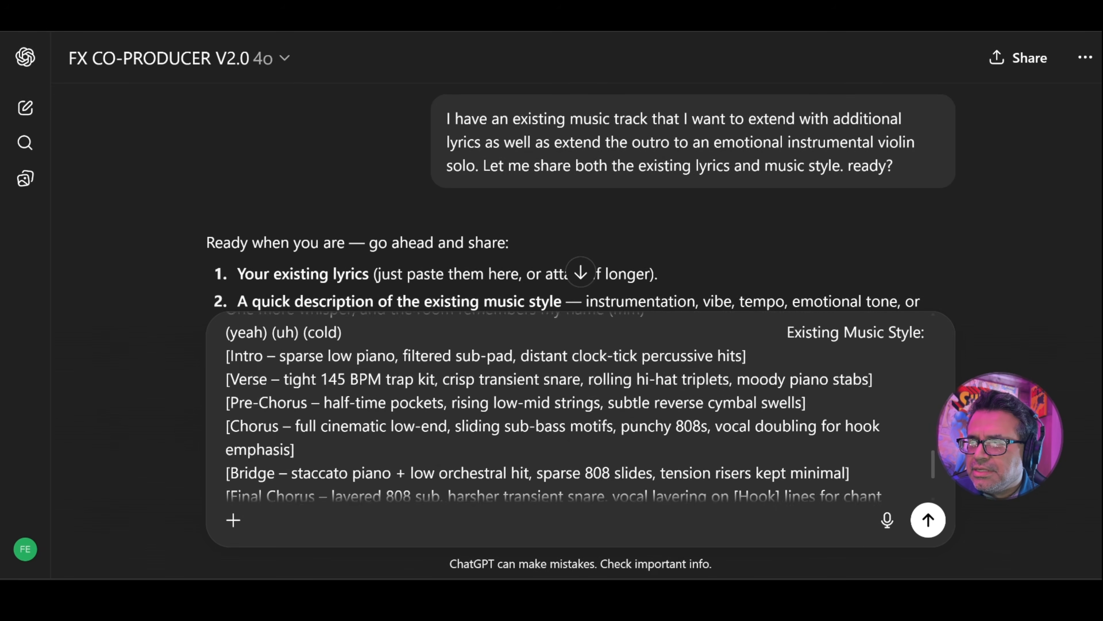
scroll(553, 404, down, 5)
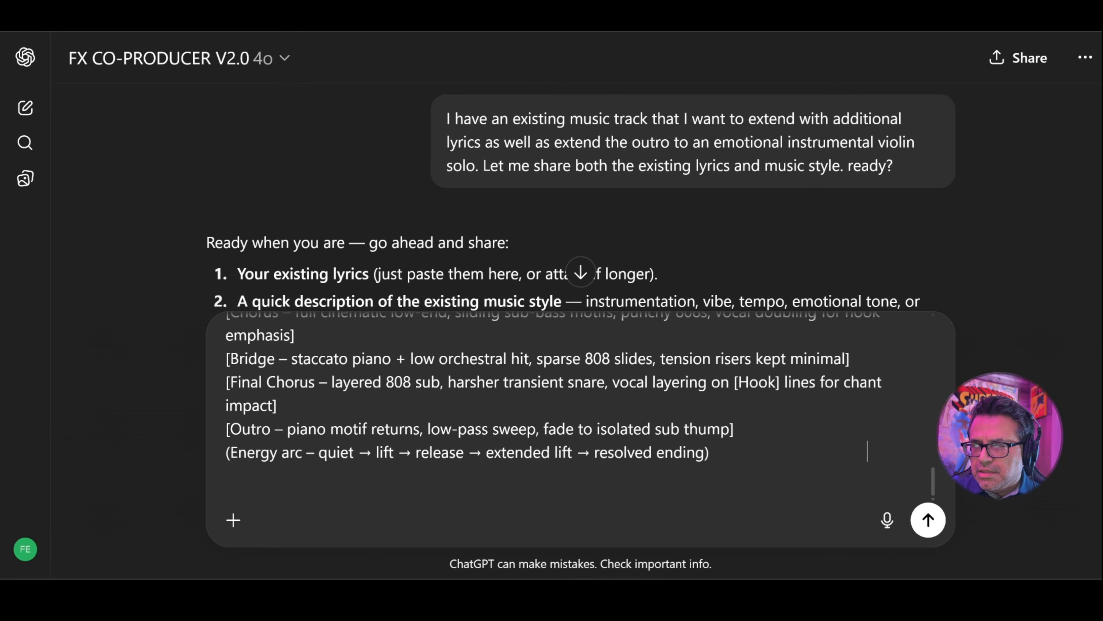
Append the request "I need additional lyrics added after these lyrics:" below the pasted music style
text(I need e)
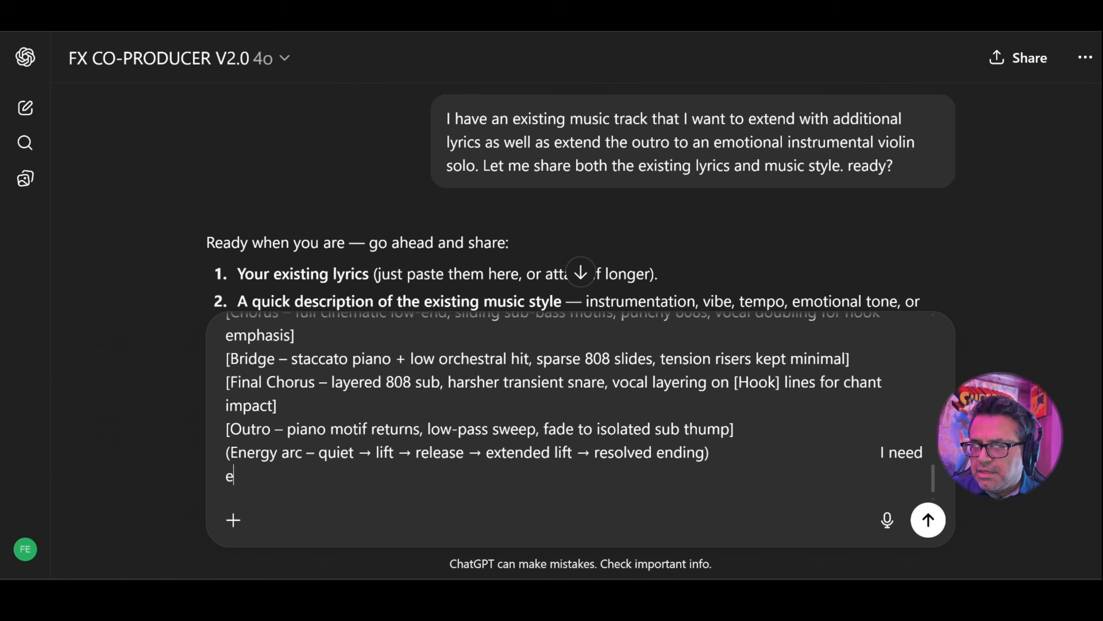
text(xisting lyrics)
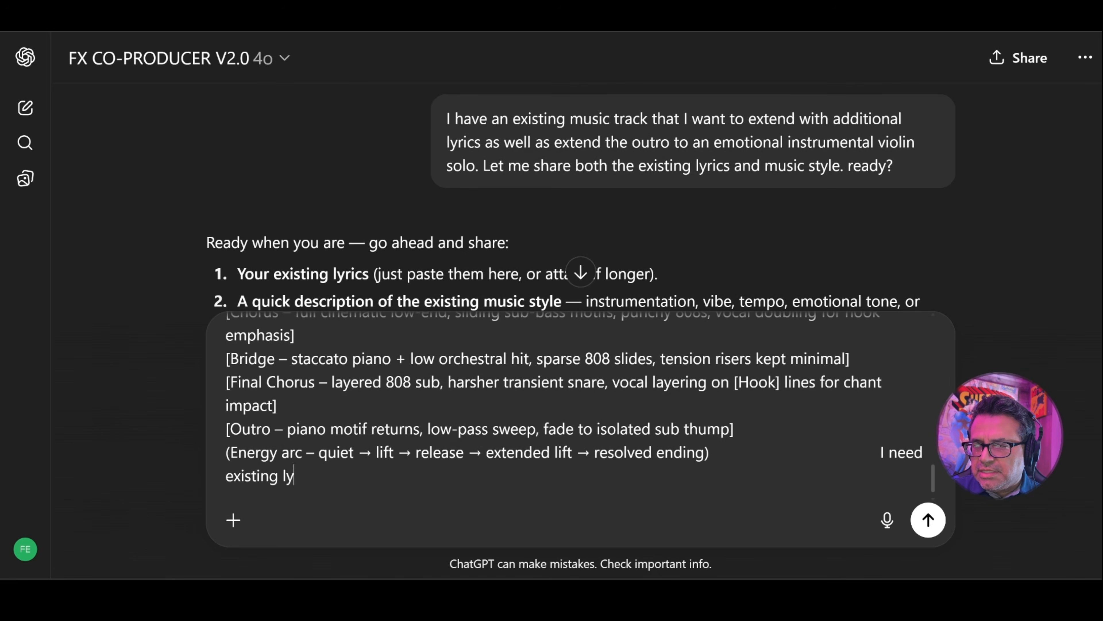
key(BackSpace)
key(BackSpace)
key(BackSpace)
key(BackSpace)
key(BackSpace)
key(BackSpace)
key(BackSpace)
key(BackSpace)
key(BackSpace)
key(BackSpace)
key(BackSpace)
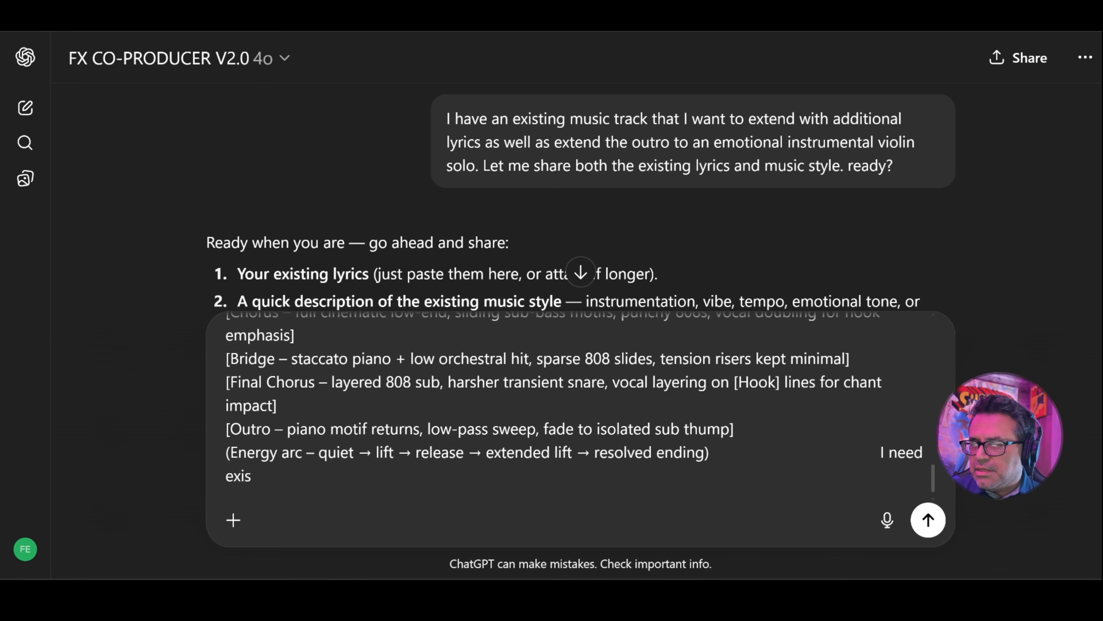
text(additiona)
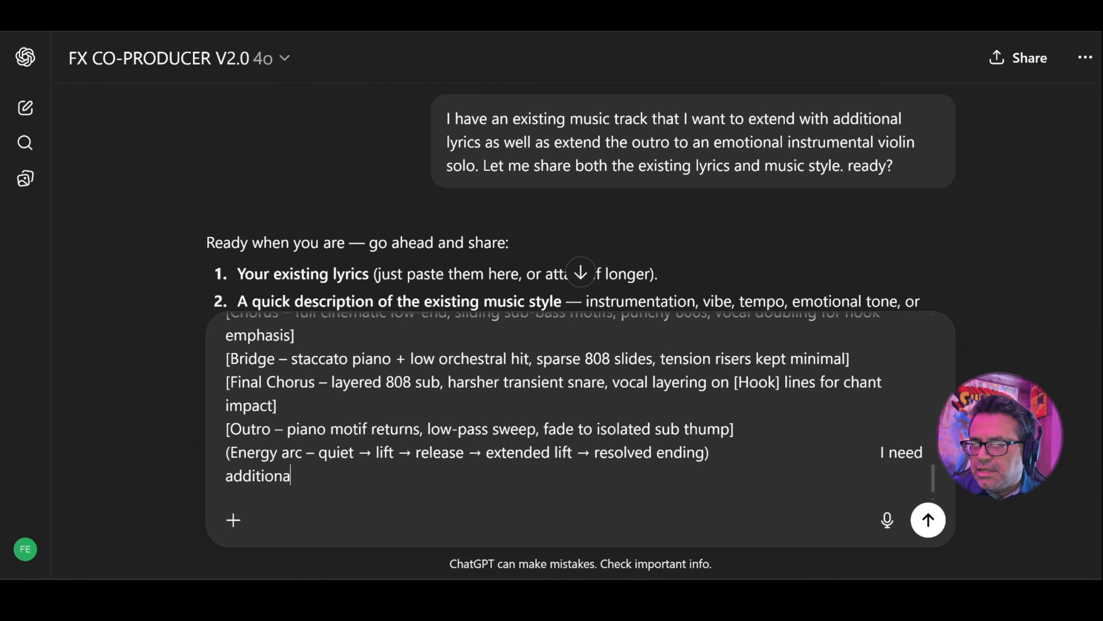
text(l lyrics )
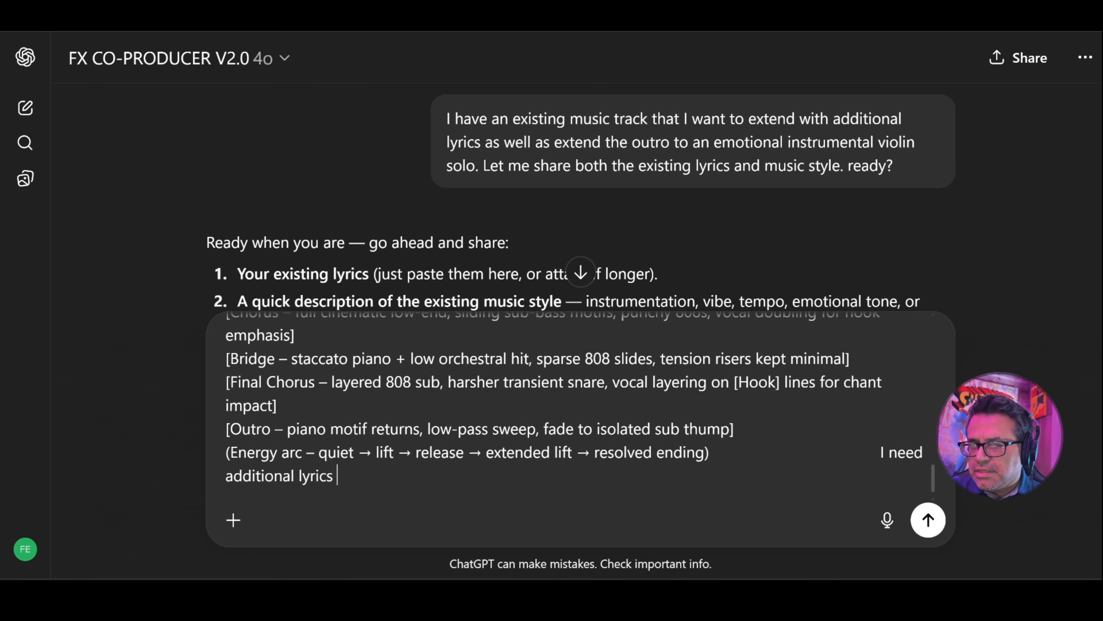
text(added after these )
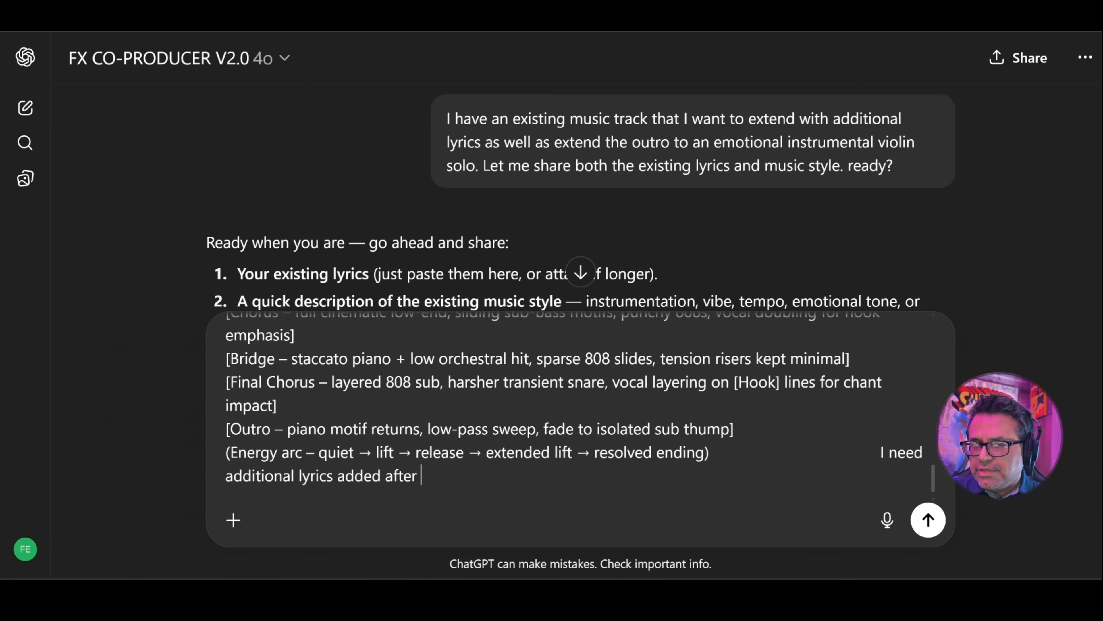
text(lyrics:)
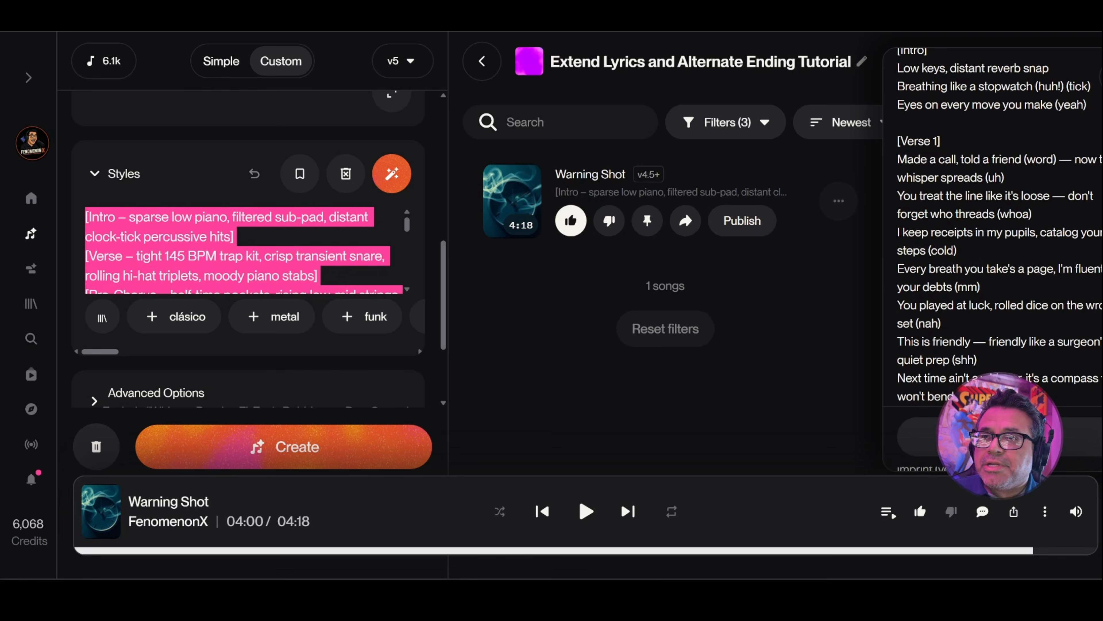
Switch to Suno and copy the [Outro] section at the end of the Warning Shot lyrics
key(alt+Tab)
scroll(1029, 286, down, 15)
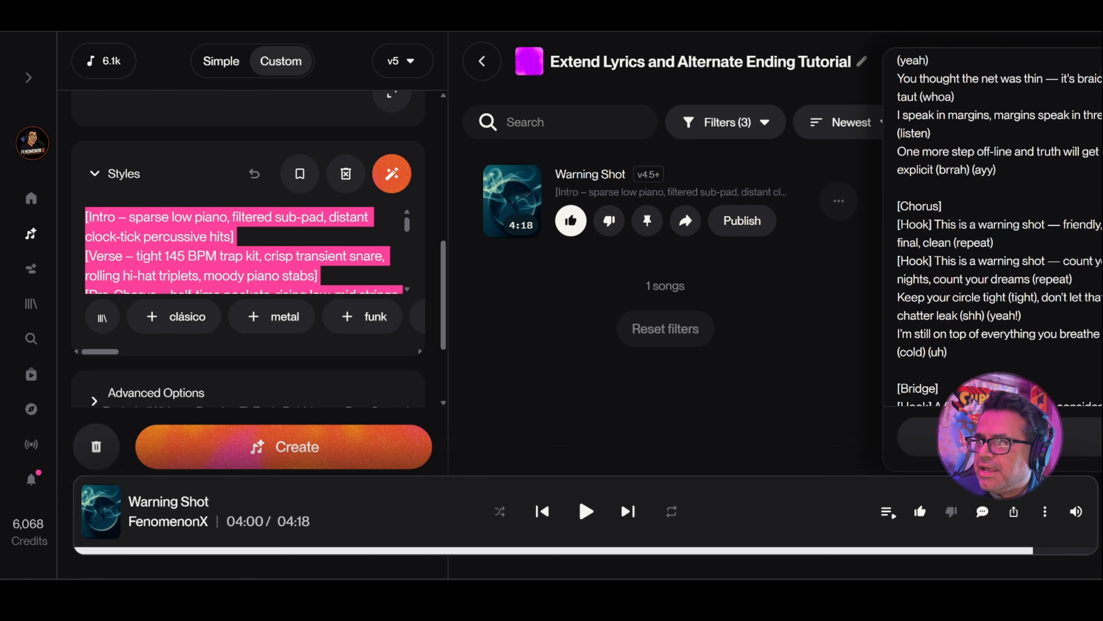
scroll(1028, 285, down, 5)
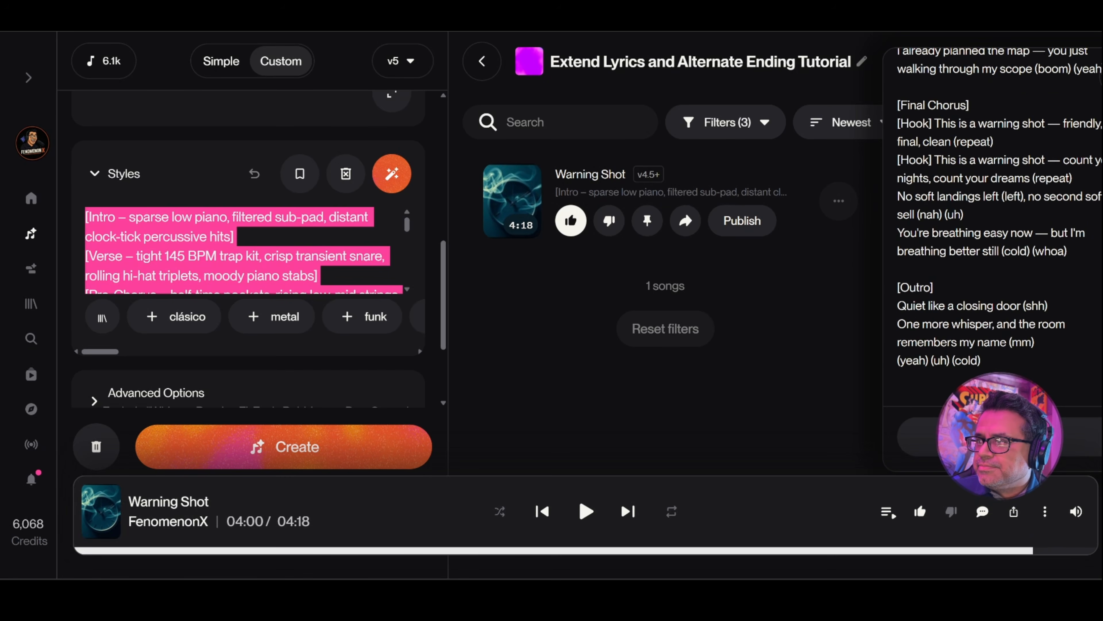
drag(898, 290, 984, 361)
key(ctrl+c)
right_click(948, 341)
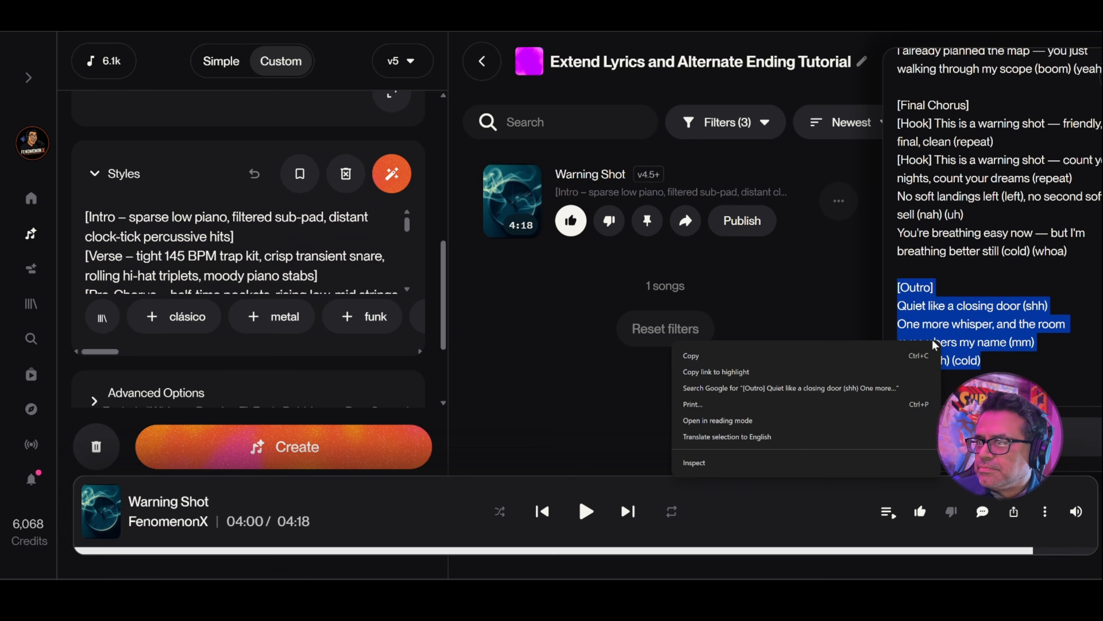
click(934, 347)
right_click(924, 324)
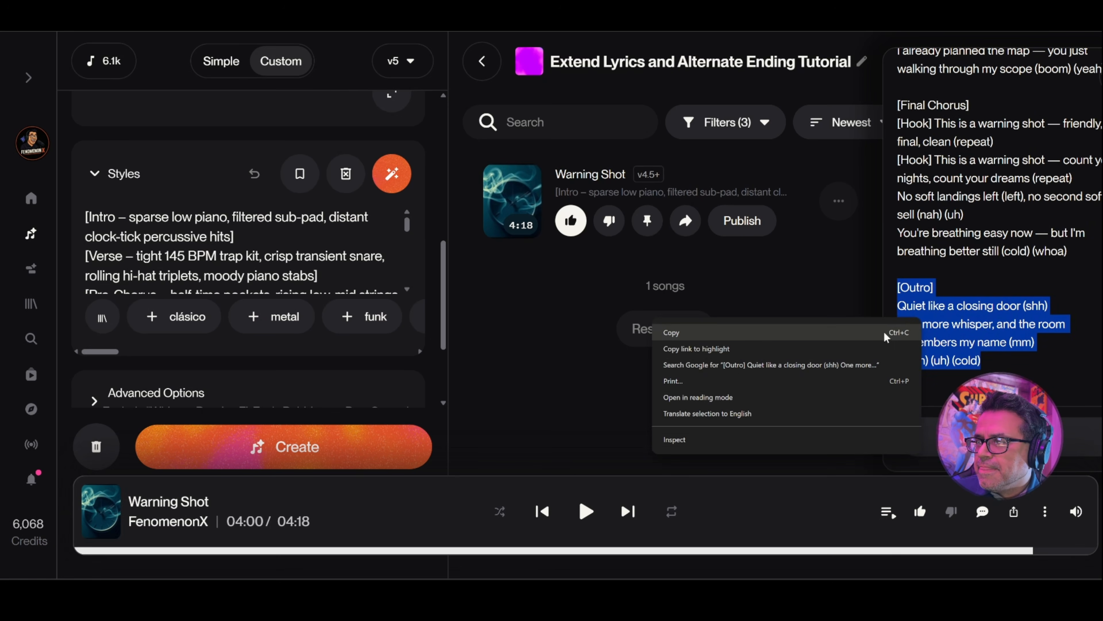
click(886, 337)
Switch to ChatGPT, paste the copied [Outro] lyrics after the request, add a trailing row of dots, and send the message
key(alt+Tab)
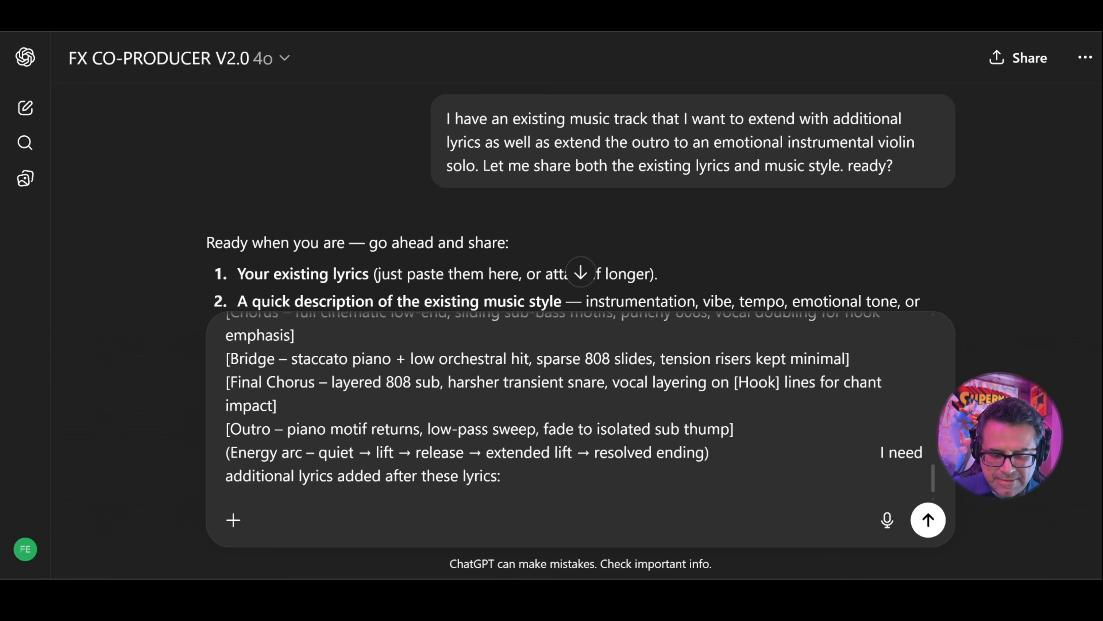
key(ctrl+v)
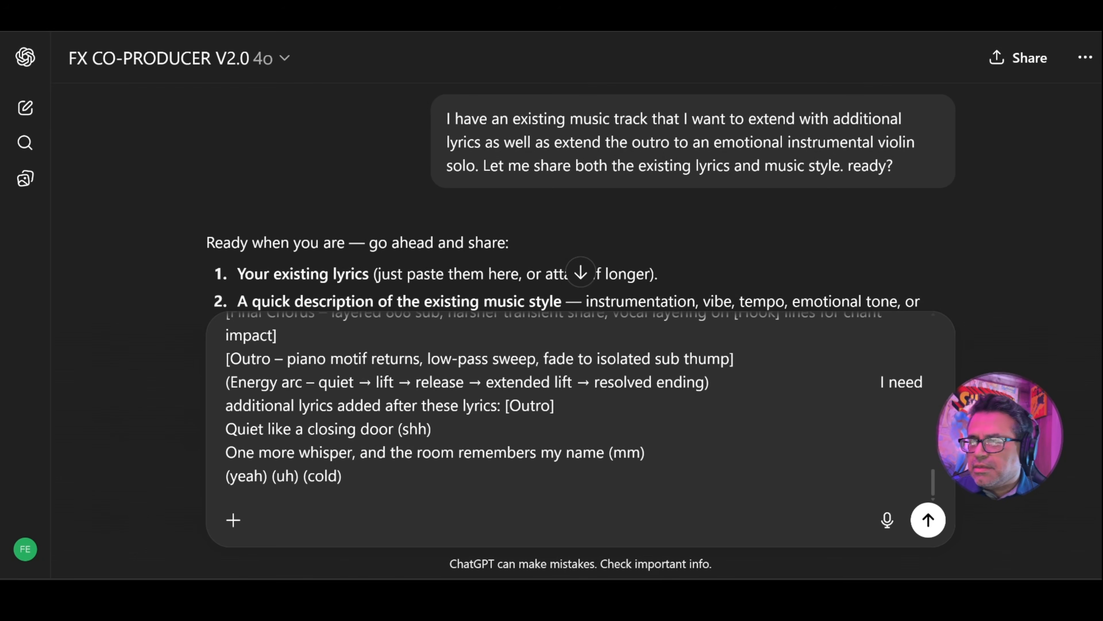
text(..................)
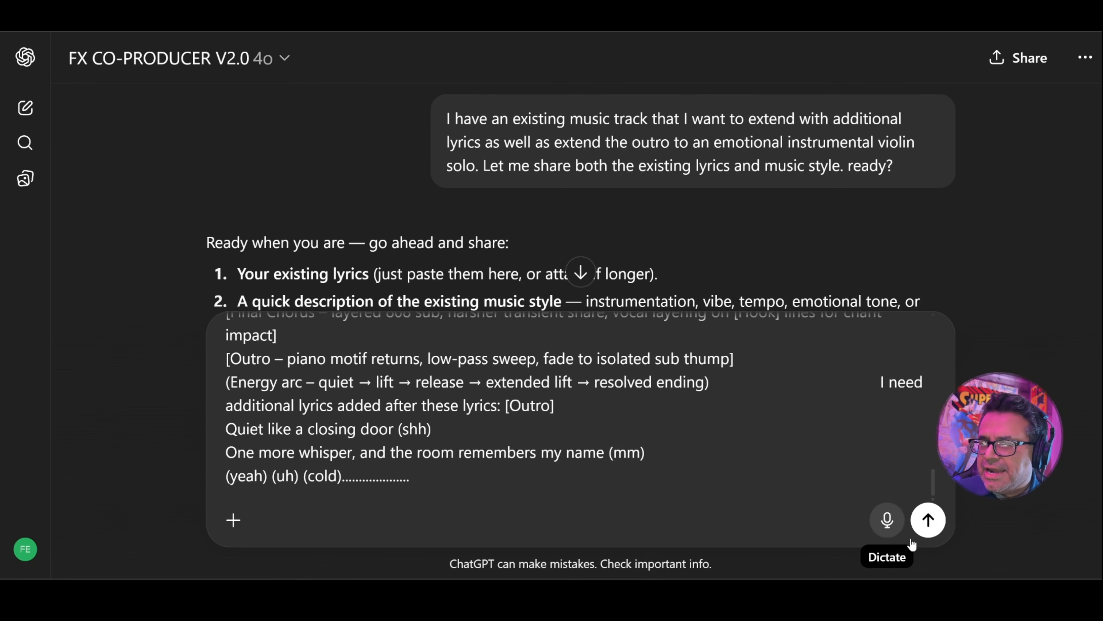
click(929, 520)
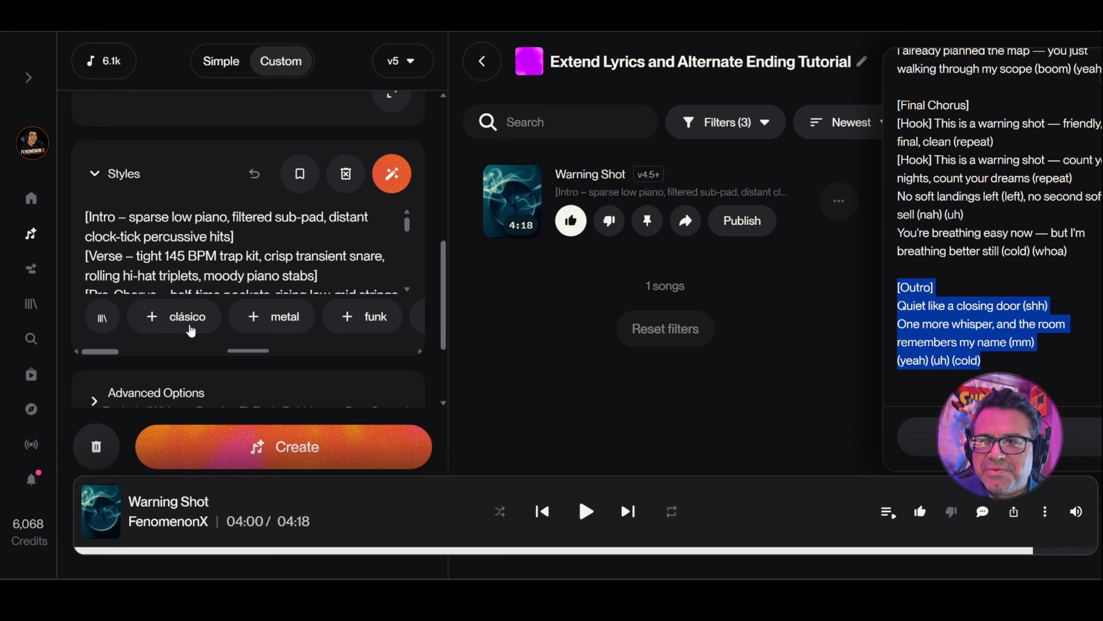
Examine the co-producer's reply, including the Post-Outro lyrics and the Violin-Led Instrumental Outro section
scroll(190, 330, up, 6)
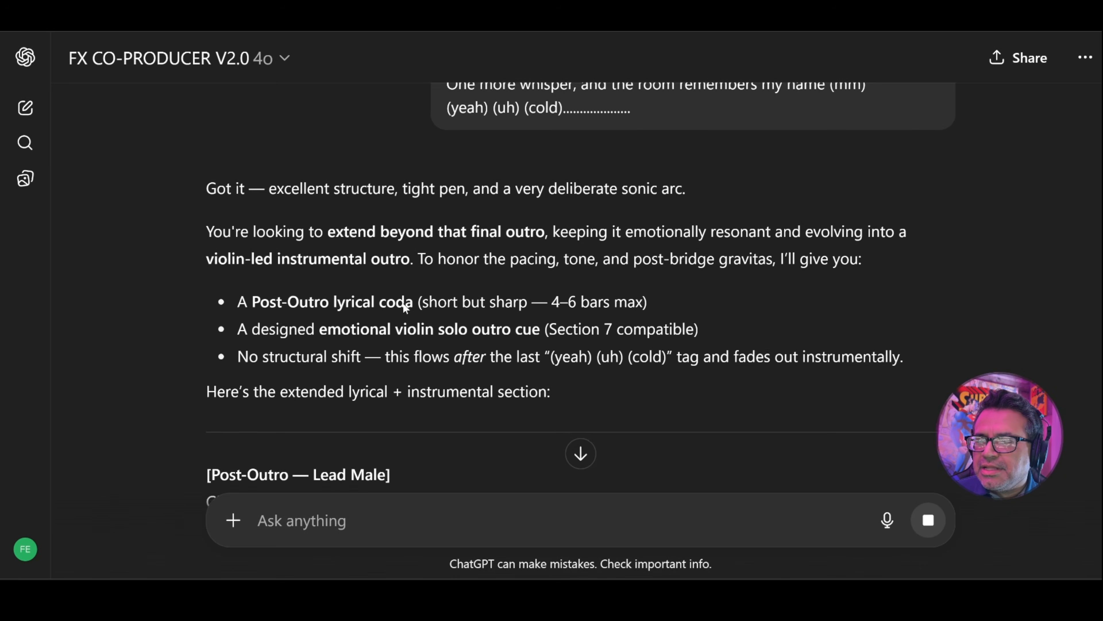
scroll(402, 300, down, 2)
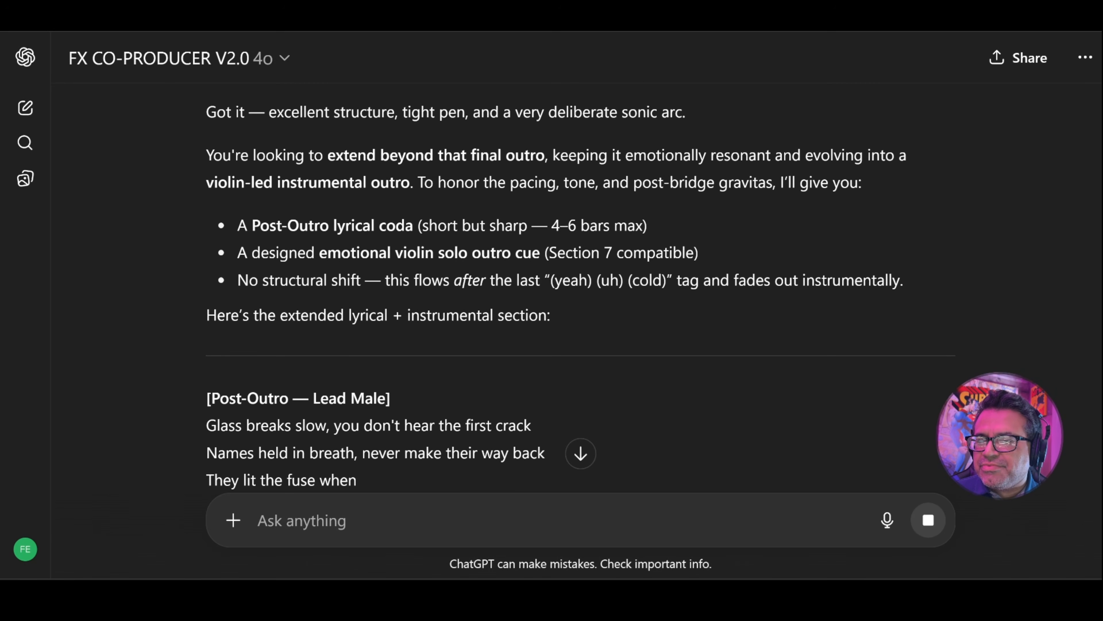
scroll(529, 272, down, 1)
scroll(534, 277, down, 1)
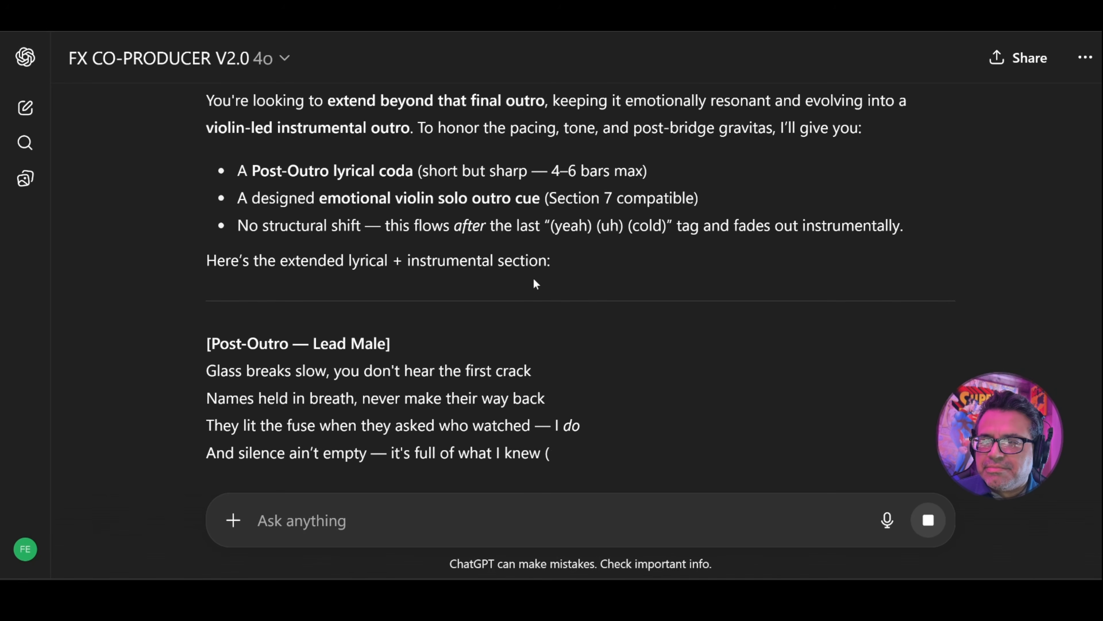
scroll(508, 307, down, 2)
scroll(535, 277, down, 5)
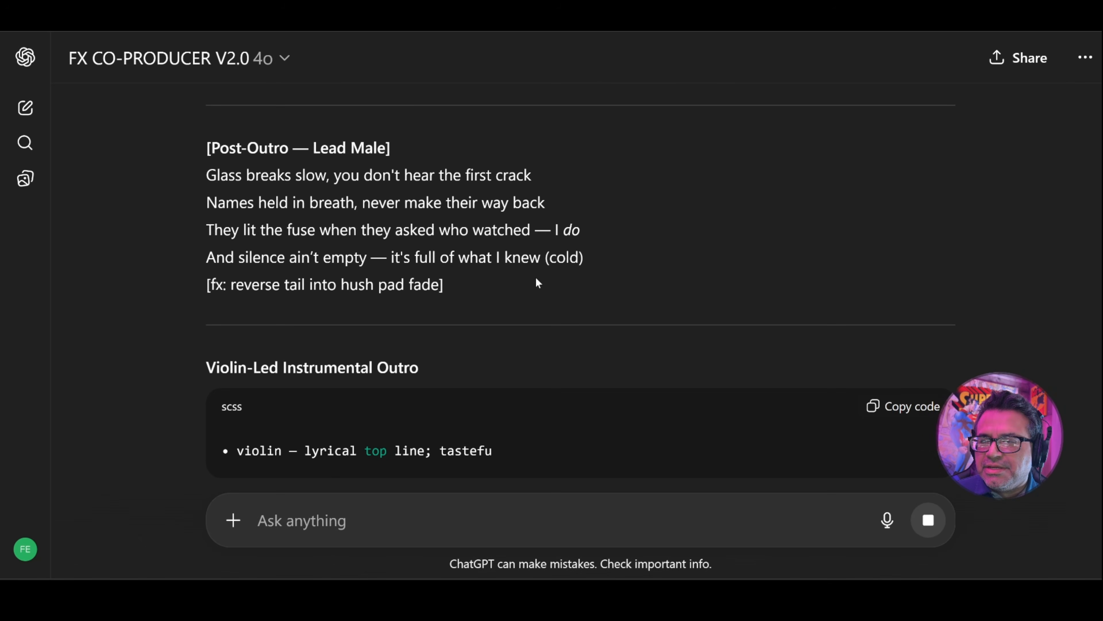
scroll(570, 266, down, 2)
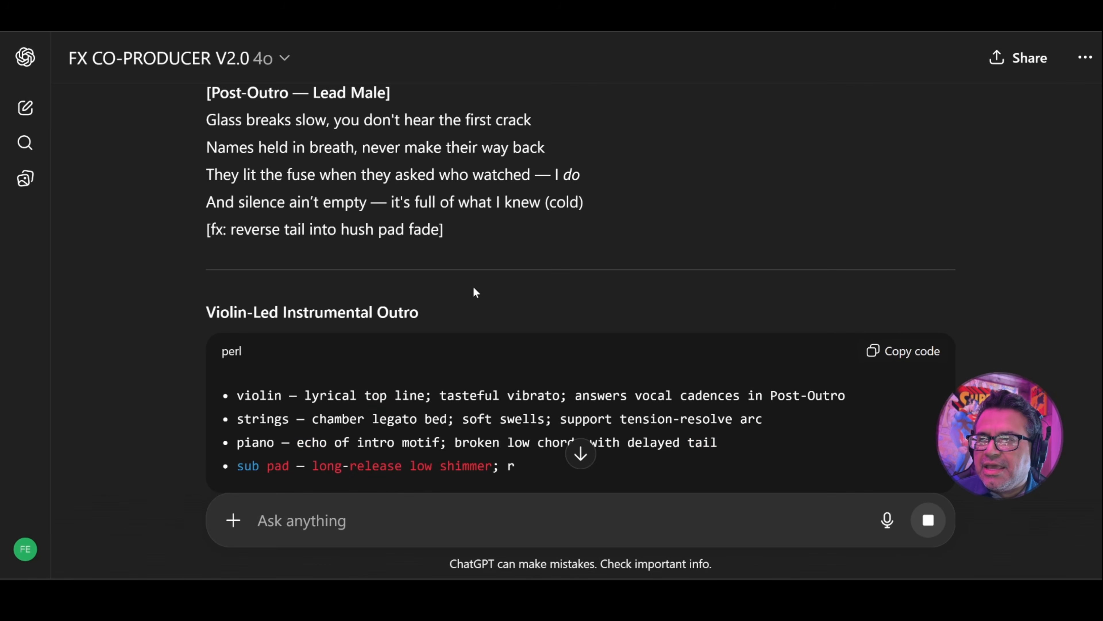
scroll(473, 289, up, 4)
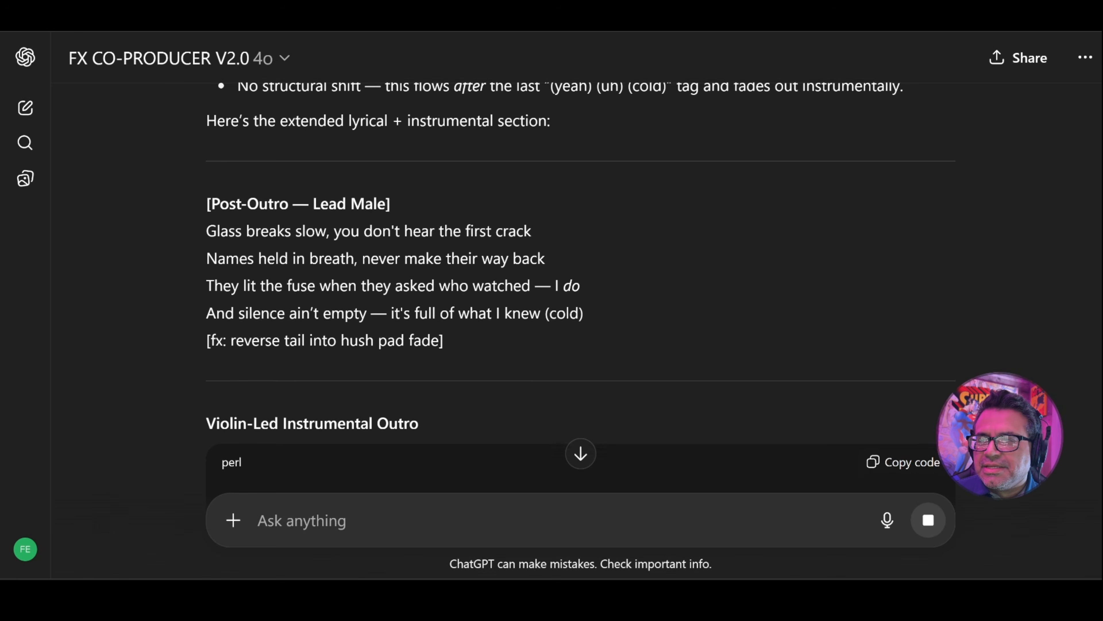
scroll(425, 305, down, 8)
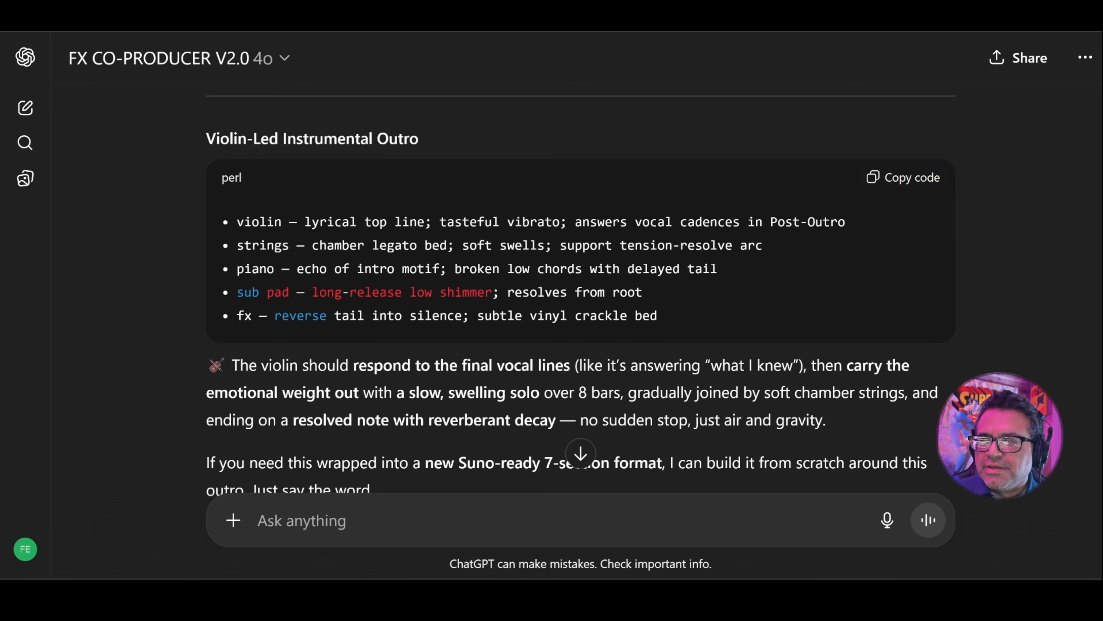
Copy the [Post-Outro — Lead Male] lyrics from the reply, including the closing [fx: reverse tail into hush pad fade] line
scroll(387, 215, up, 5)
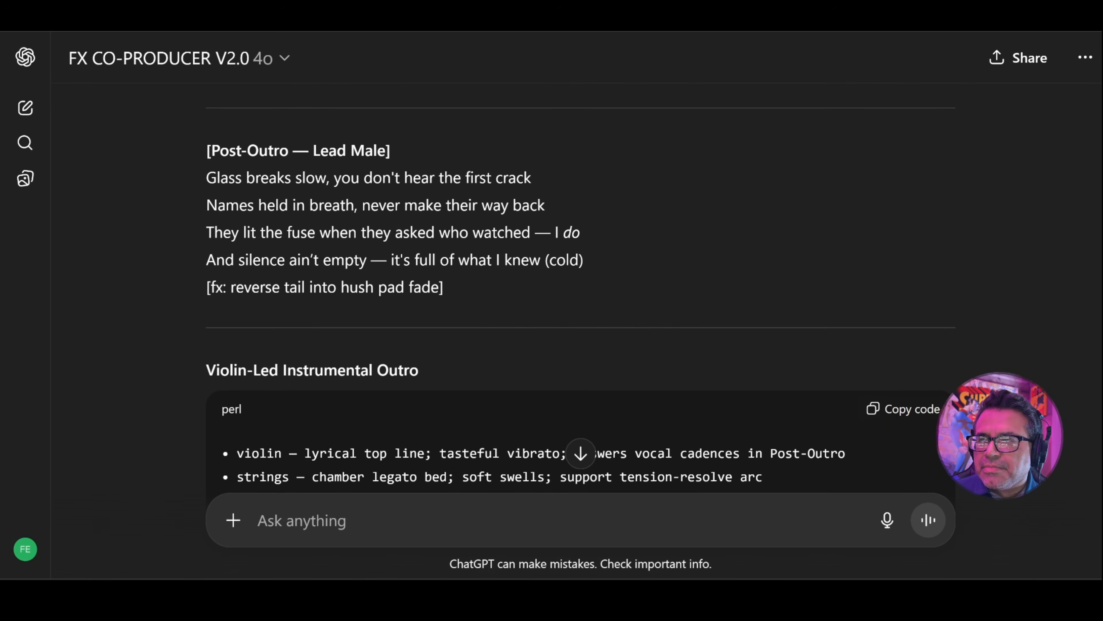
drag(207, 149, 468, 283)
right_click(375, 241)
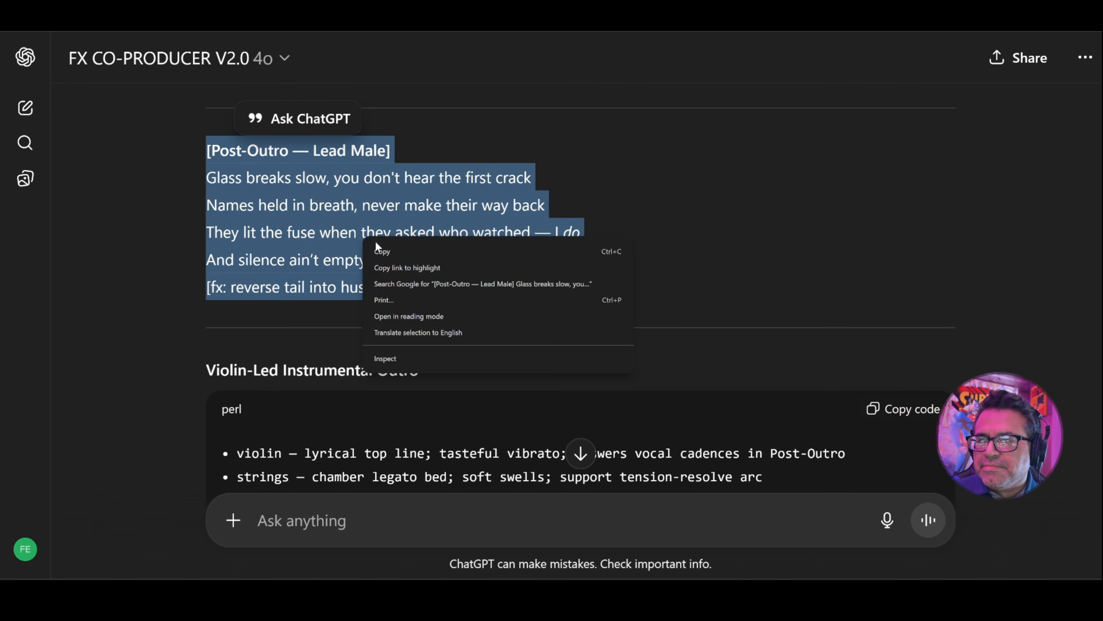
click(378, 250)
Switch to Suno and paste the copied Post-Outro lyrics as the lyrics to insert after 04:00.0
key(alt+Tab)
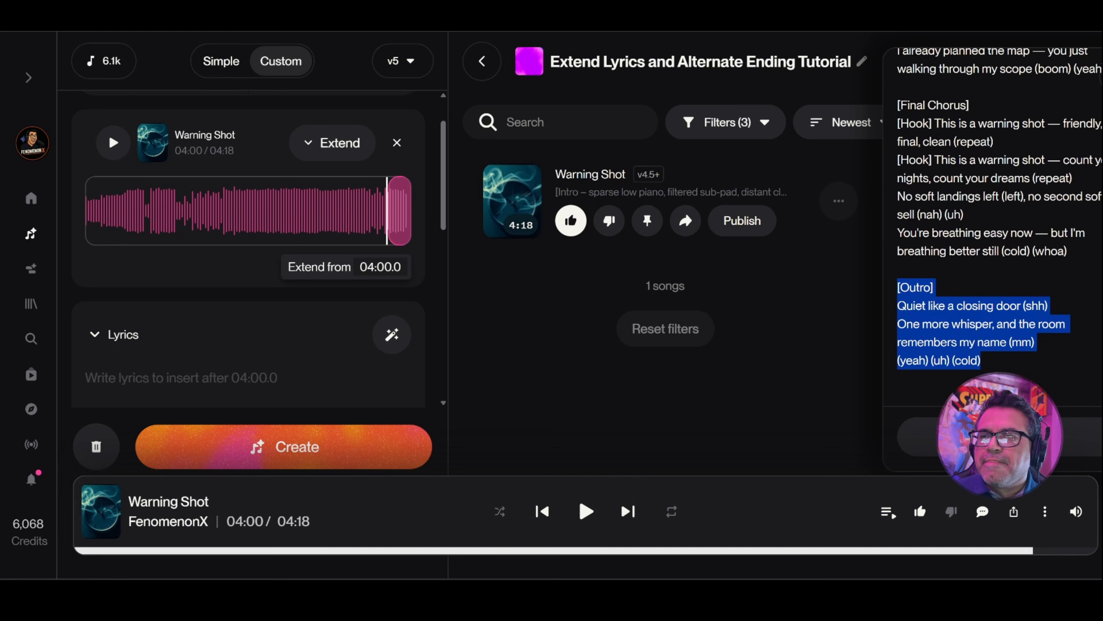
scroll(212, 321, down, 4)
click(213, 261)
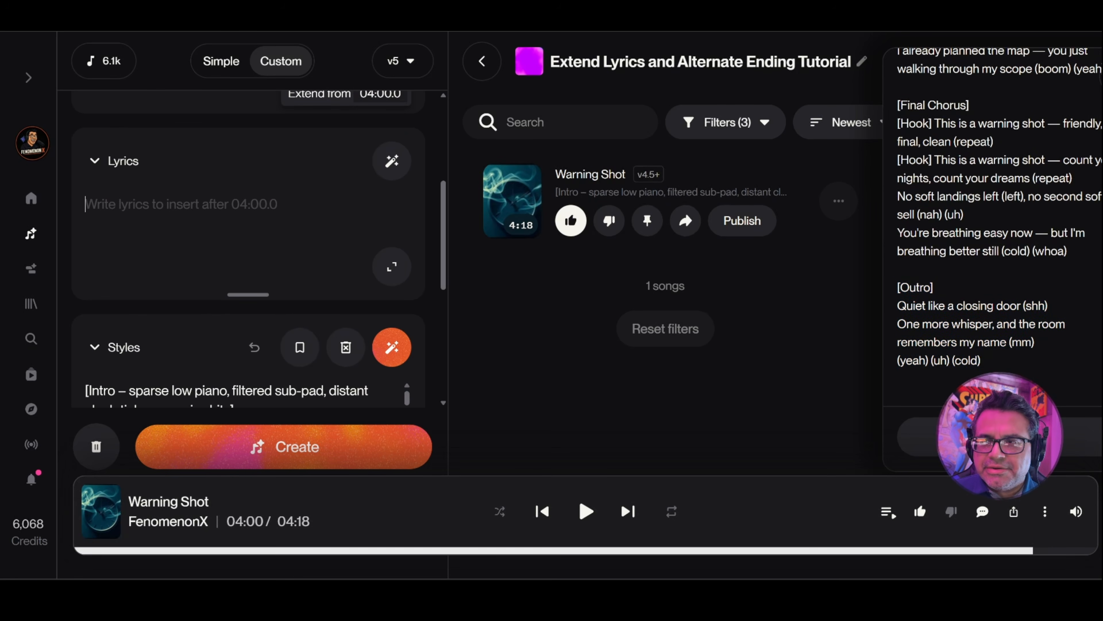
key(ctrl+v)
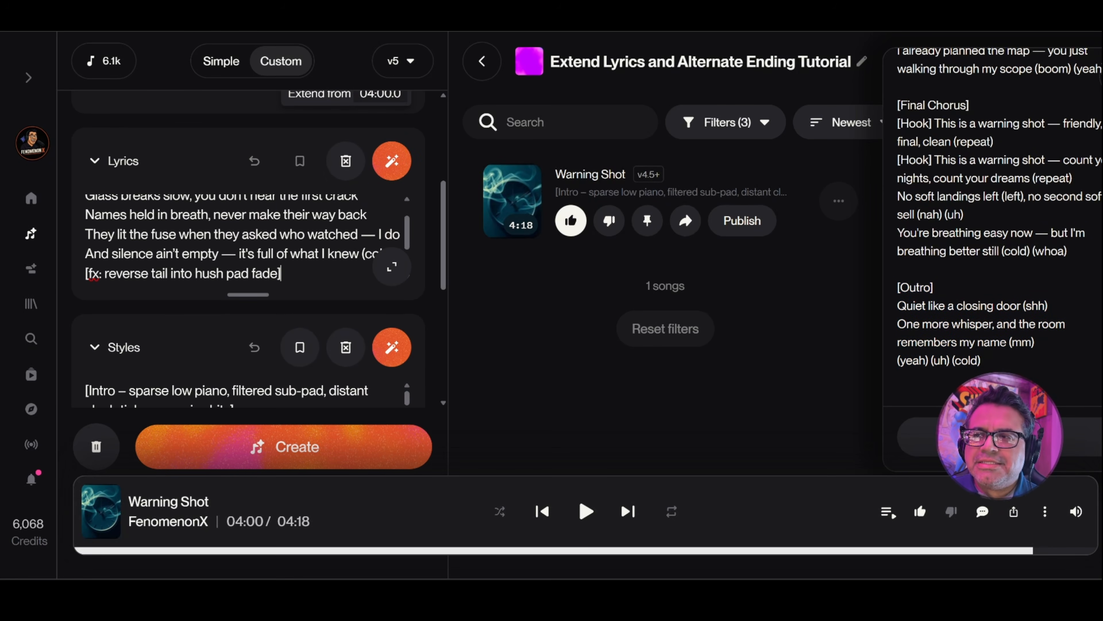
scroll(247, 237, up, 1)
Switch to ChatGPT and copy the Violin-Led Instrumental Outro code block from the reply
scroll(313, 336, down, 5)
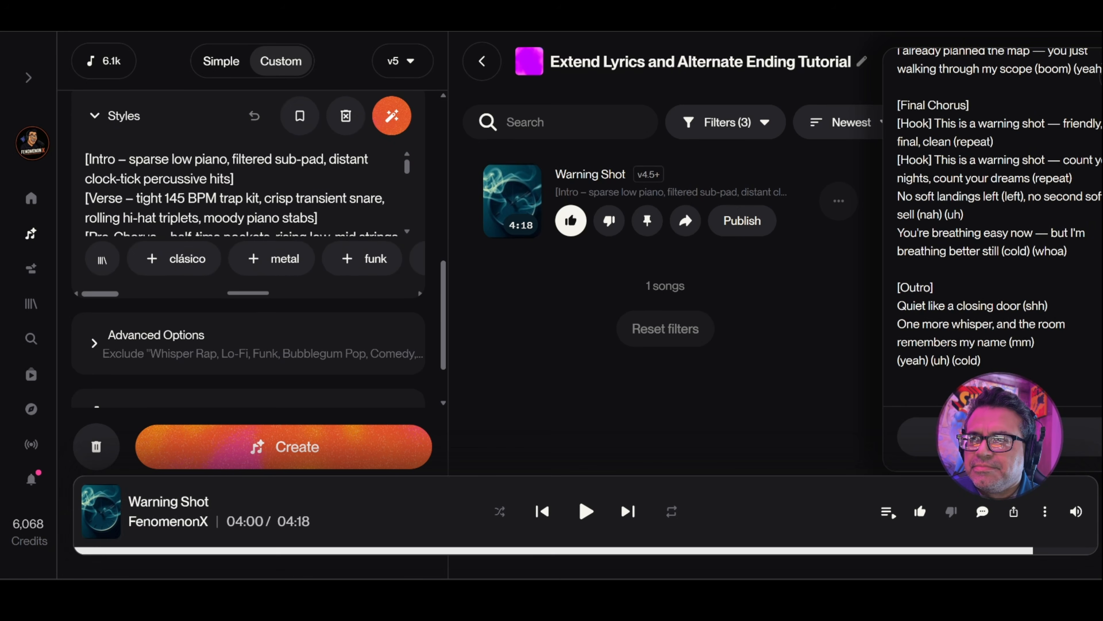
key(alt+Tab)
scroll(501, 319, down, 5)
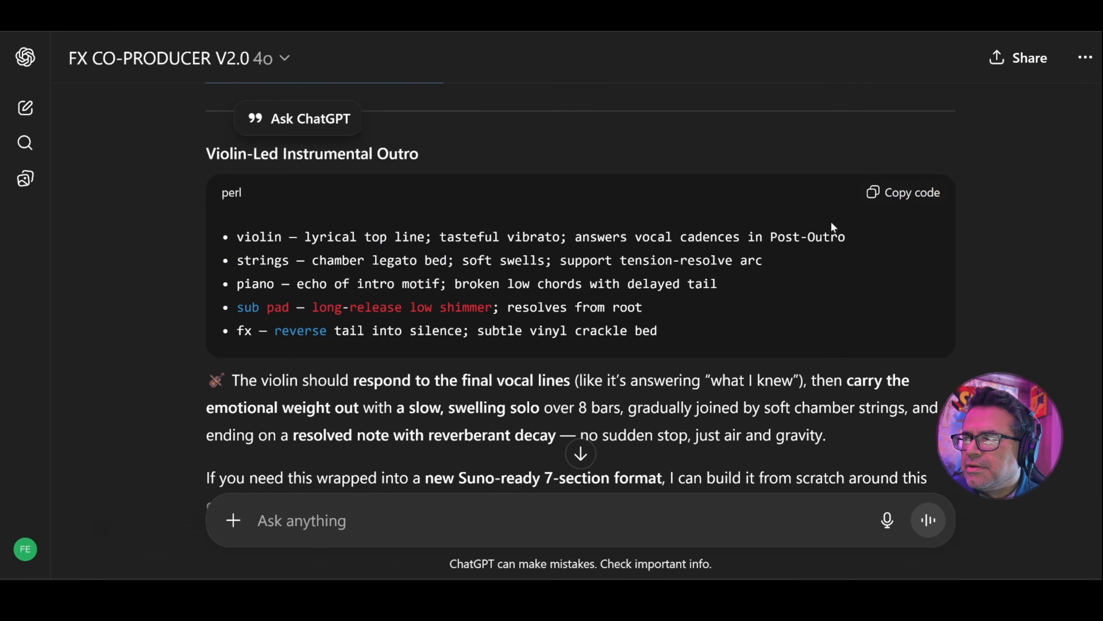
click(905, 201)
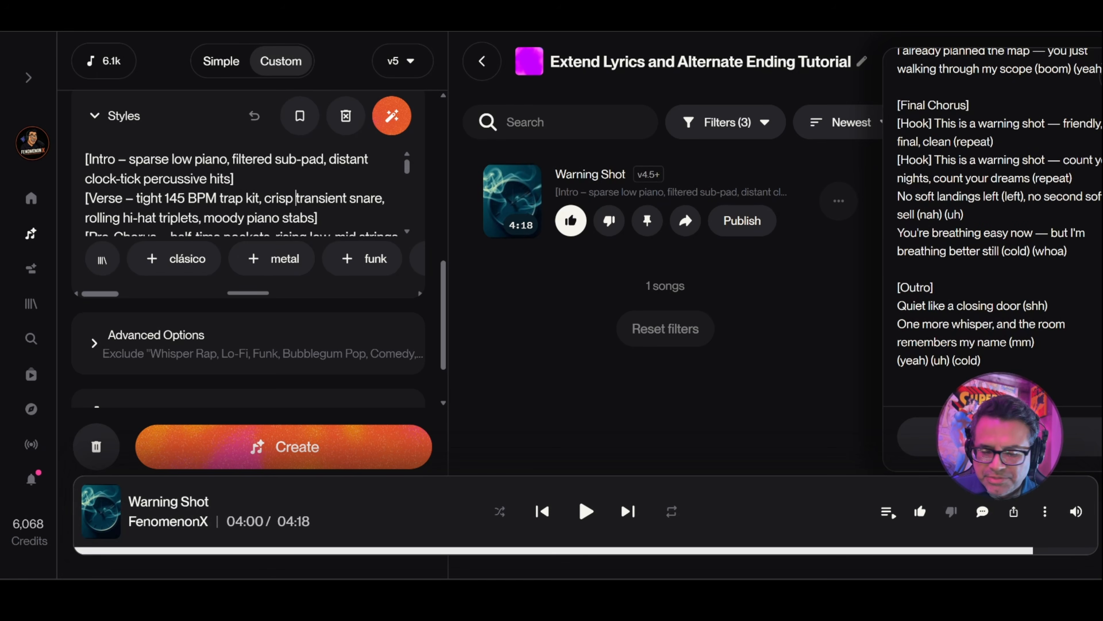
Replace the entire styles text of the Suno extension with the copied violin-led outro description
key(ctrl+a)
key(BackSpace)
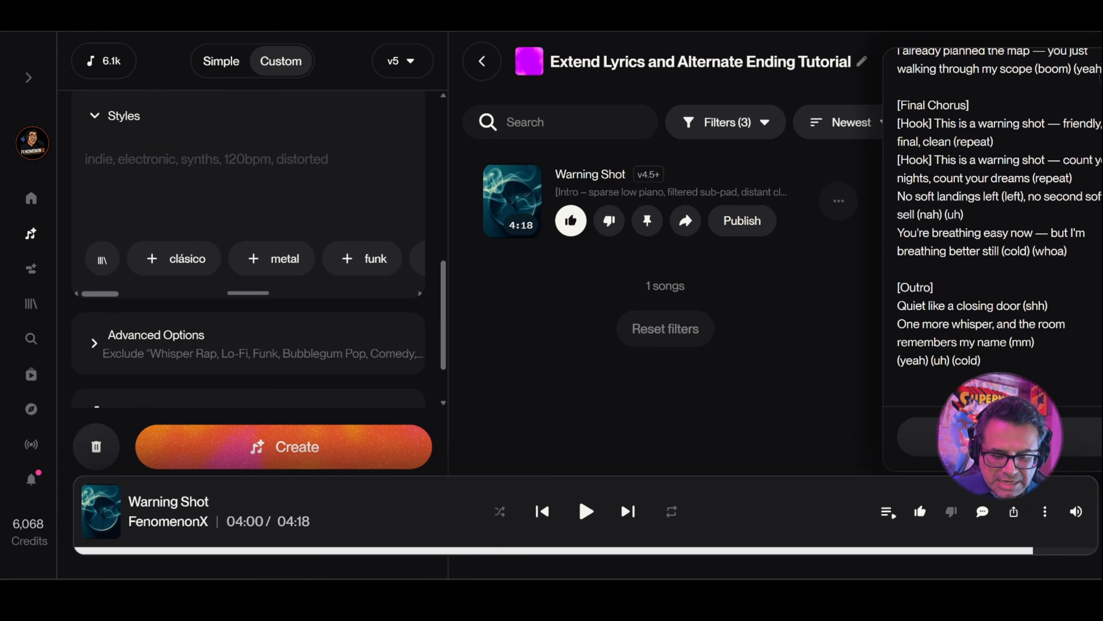
key(ctrl+v)
scroll(244, 195, up, 5)
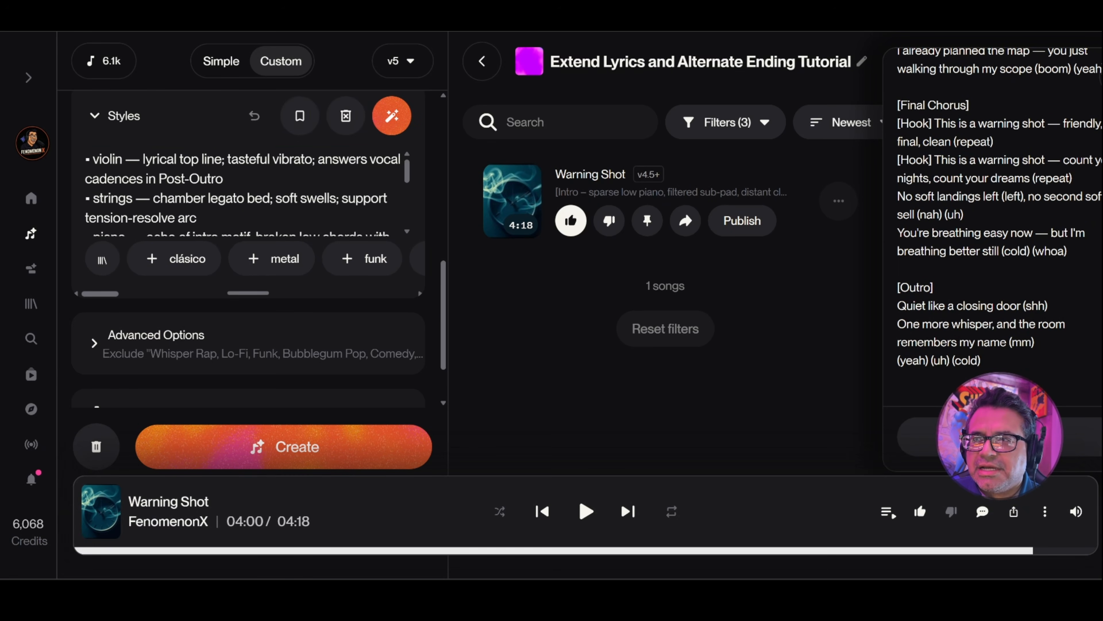
scroll(247, 248, up, 10)
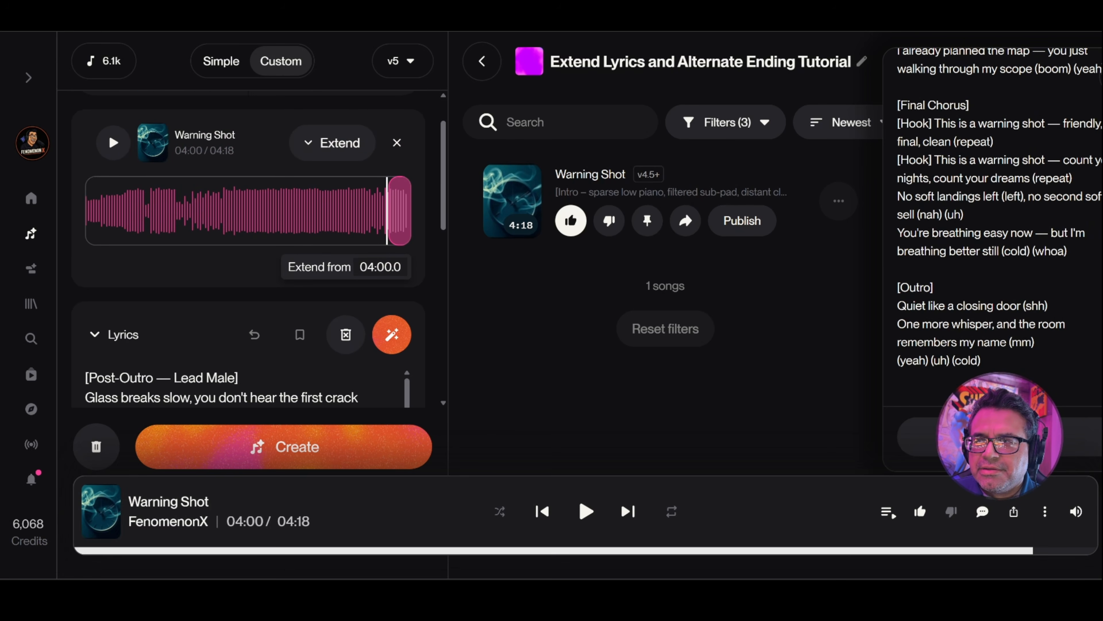
Expand the advanced options of the Warning Shot extension and set Weirdness to 20%
scroll(406, 290, down, 10)
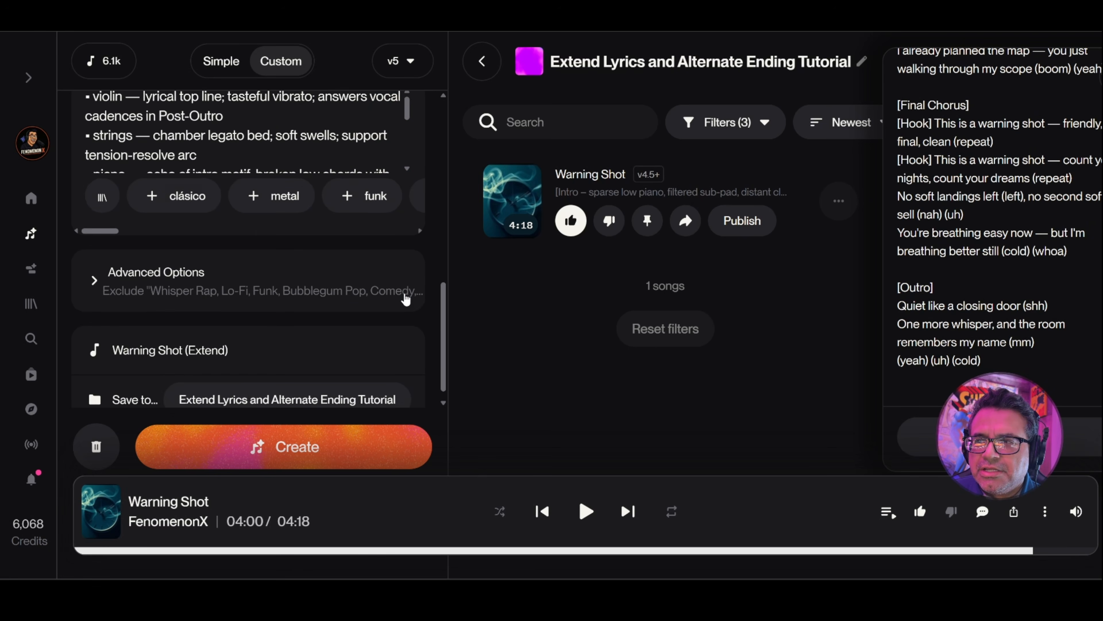
click(95, 264)
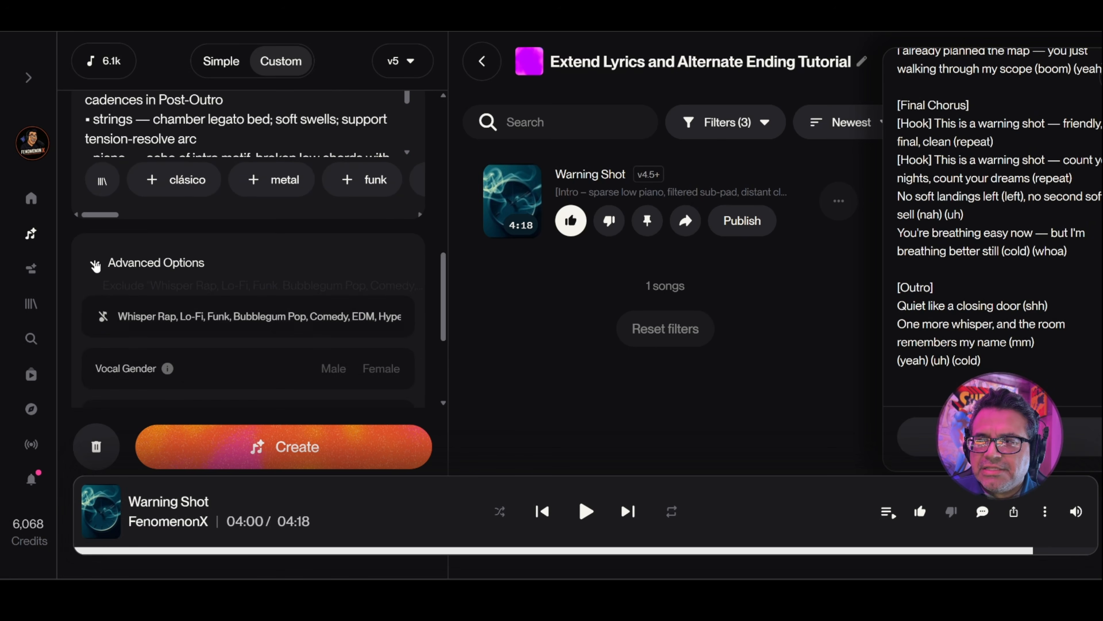
scroll(286, 299, down, 5)
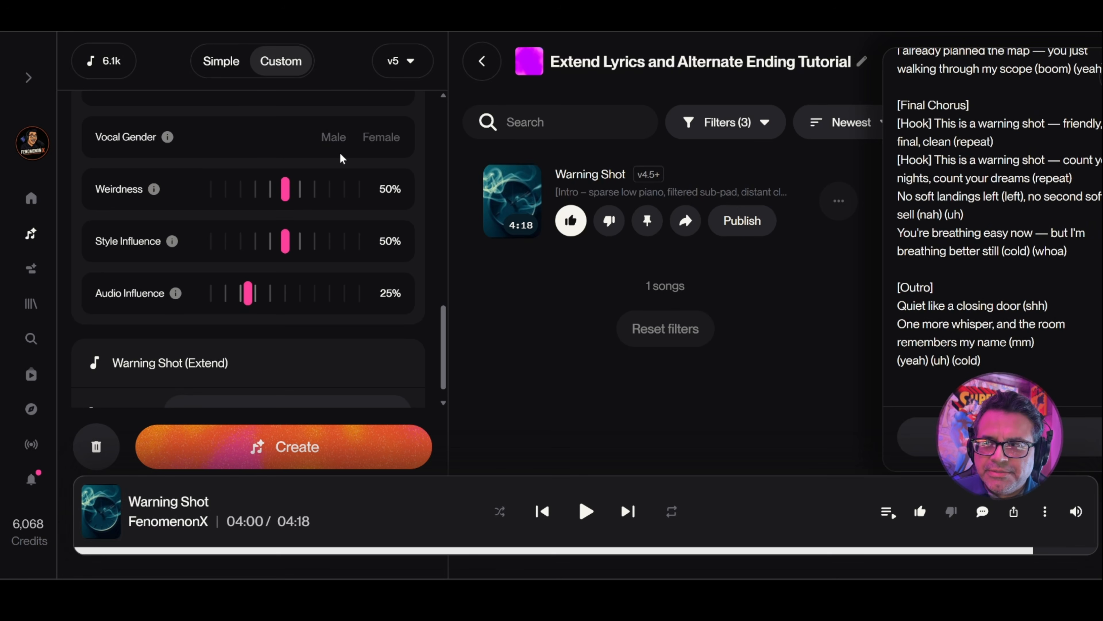
mouse_move(291, 193)
drag(279, 196, 224, 200)
click(394, 188)
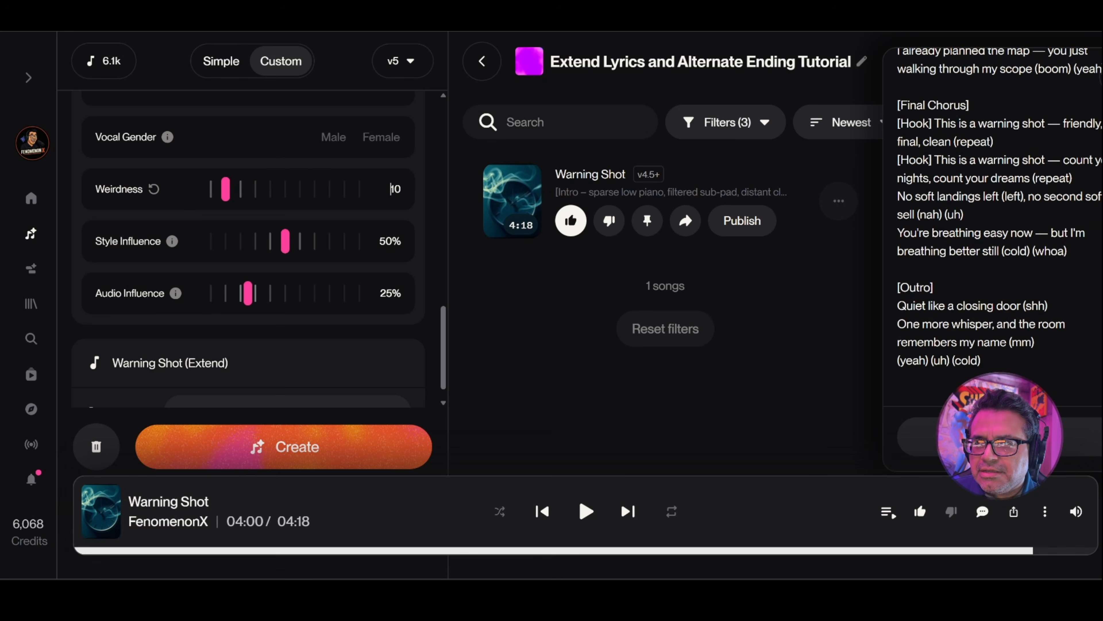
key(BackSpace)
key(BackSpace)
text(20)
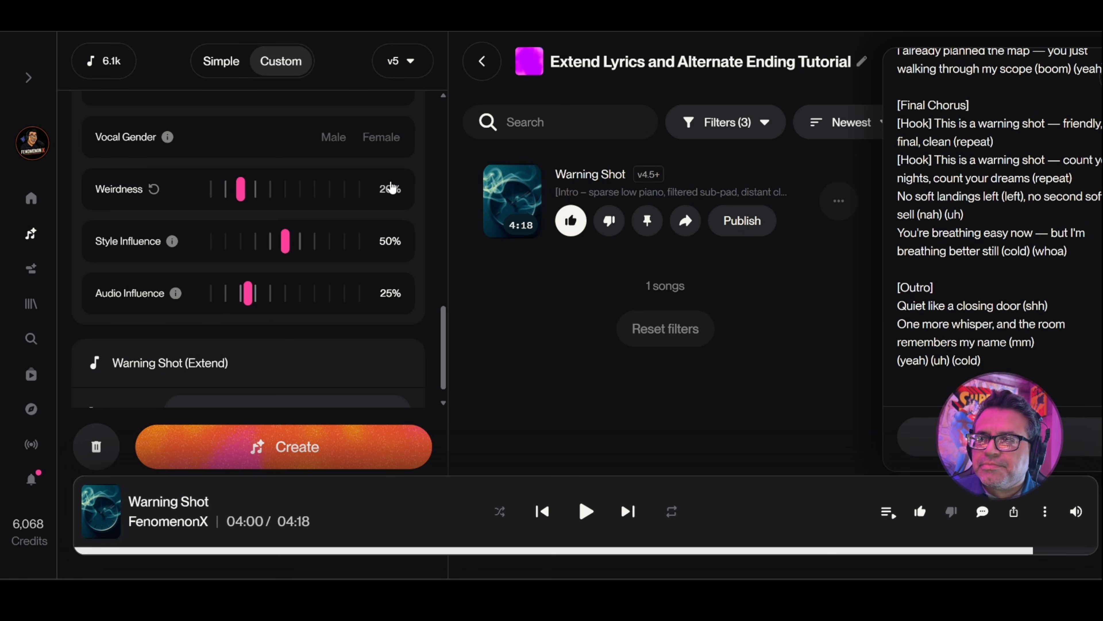
key(Return)
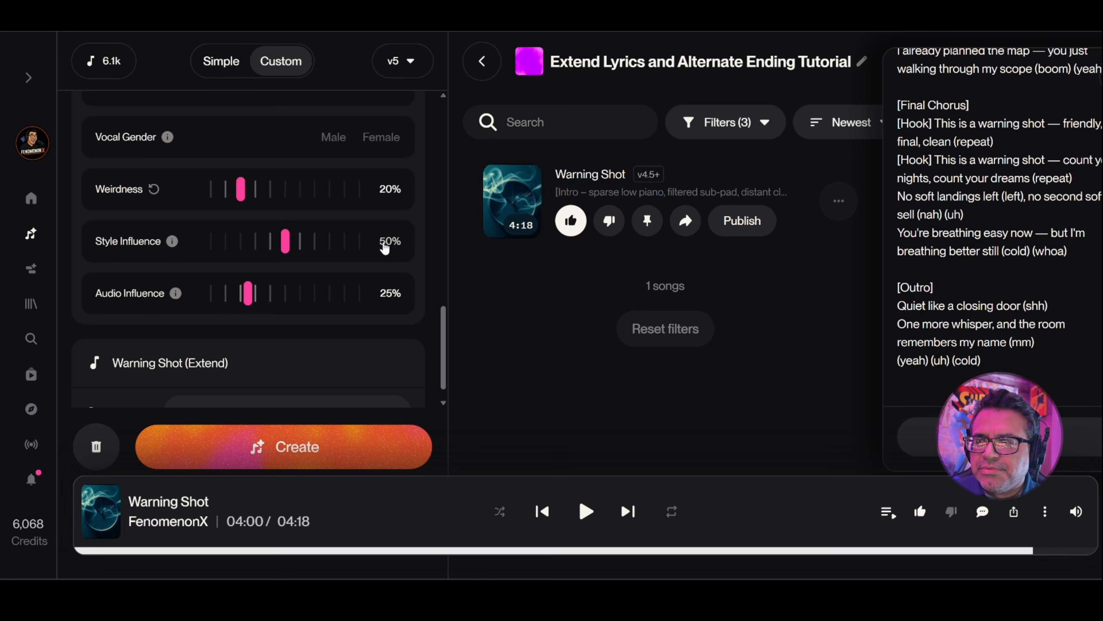
Set the extension's Style Influence to 90%
click(393, 241)
text(90)
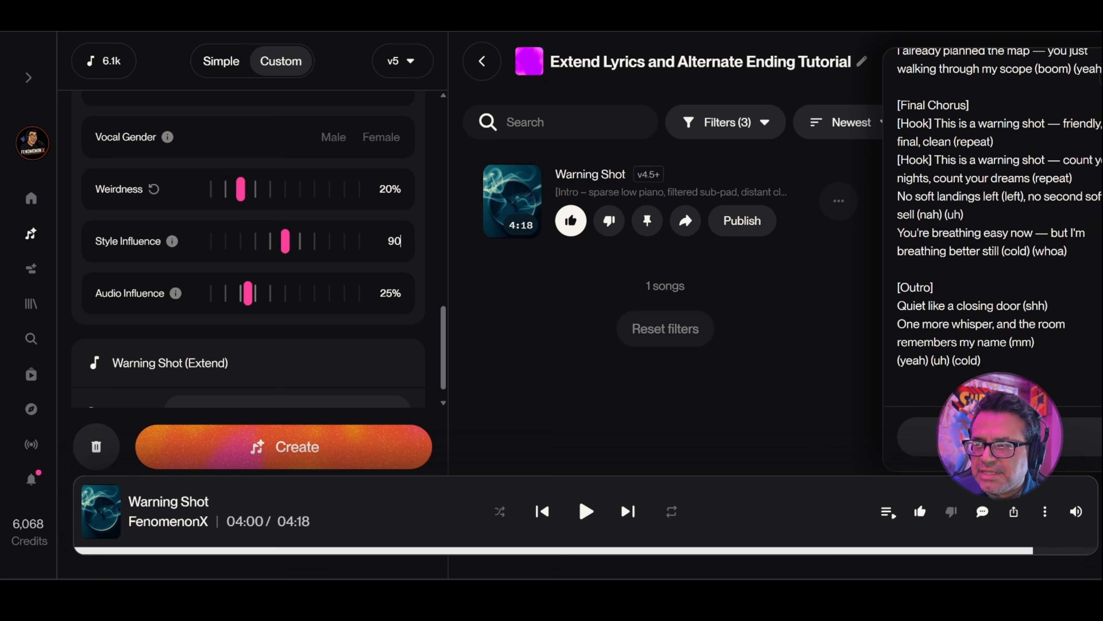
key(Return)
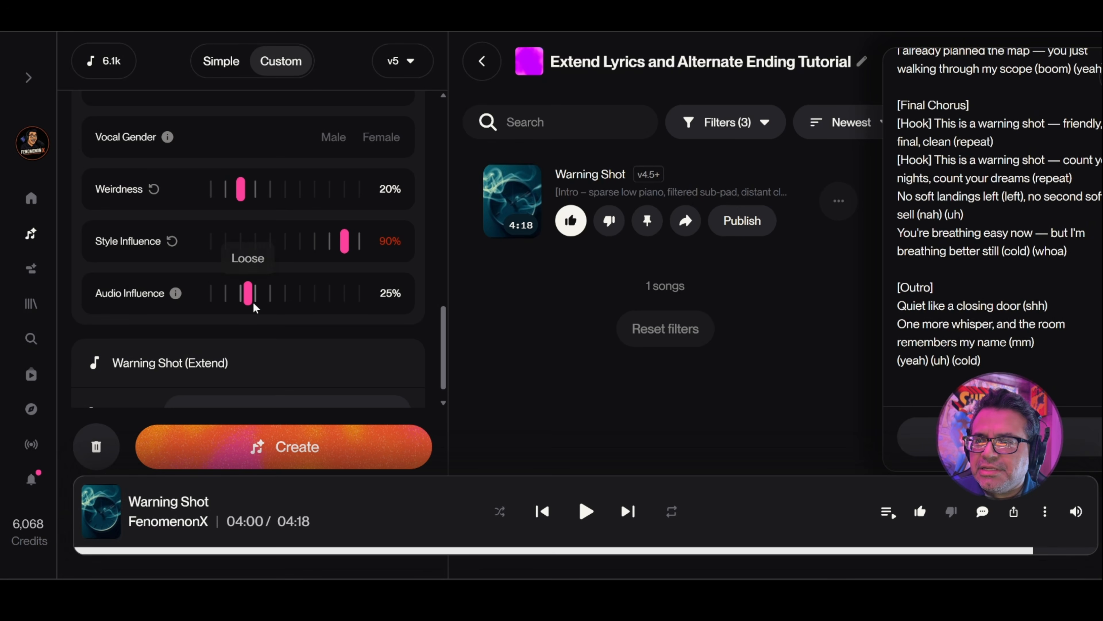
Set the extension's Audio Influence to 80% and generate the Warning Shot extension
click(393, 293)
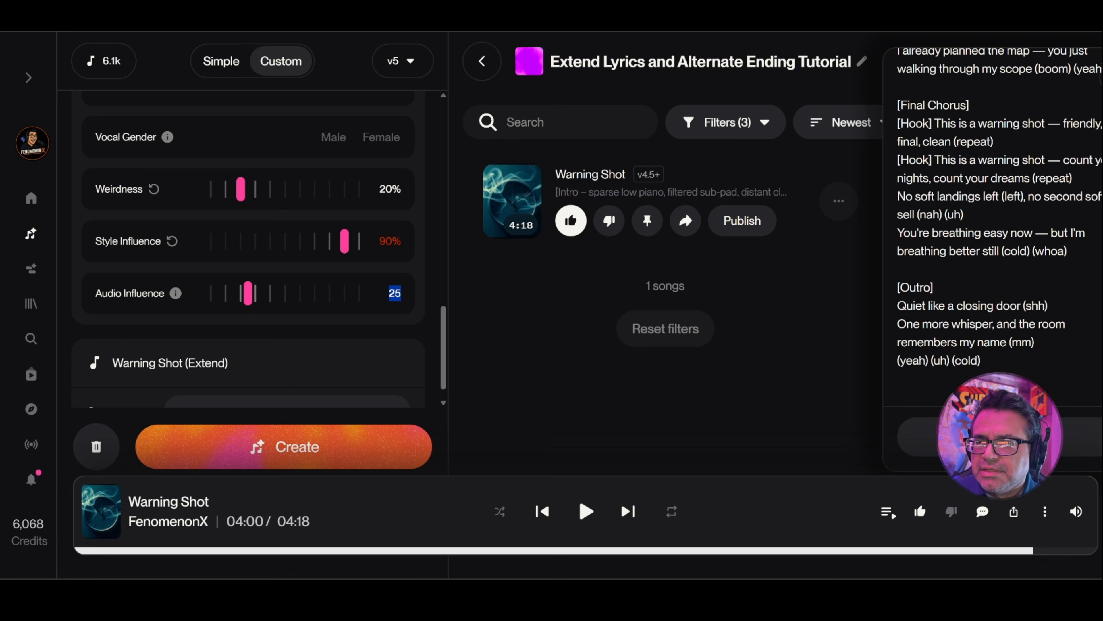
text(80)
key(Return)
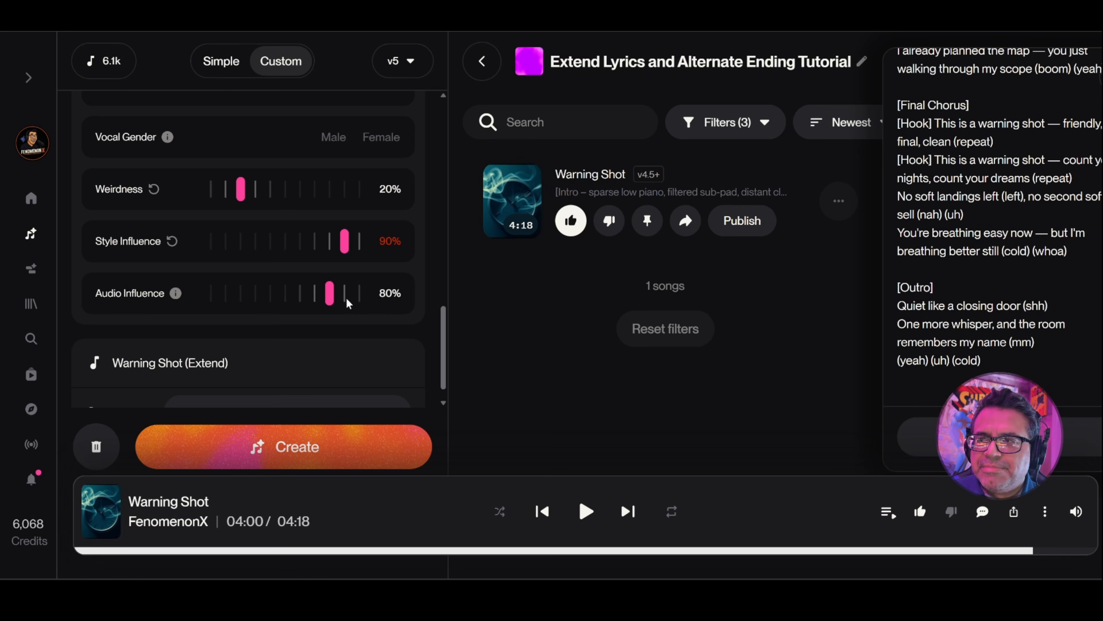
scroll(314, 236, down, 1)
scroll(314, 236, up, 2)
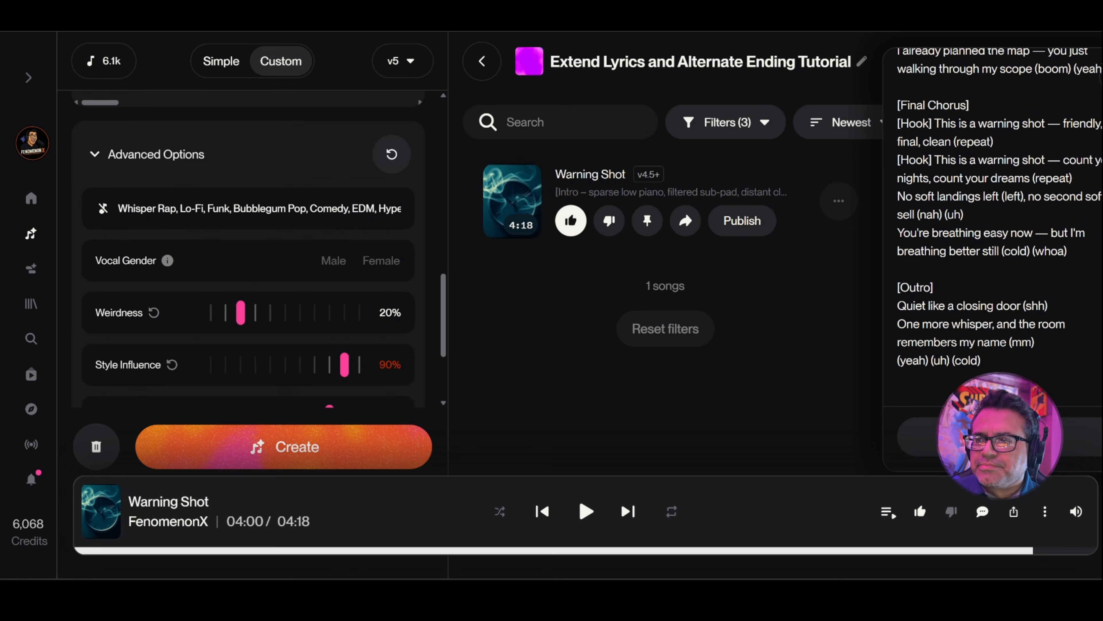
scroll(314, 236, down, 2)
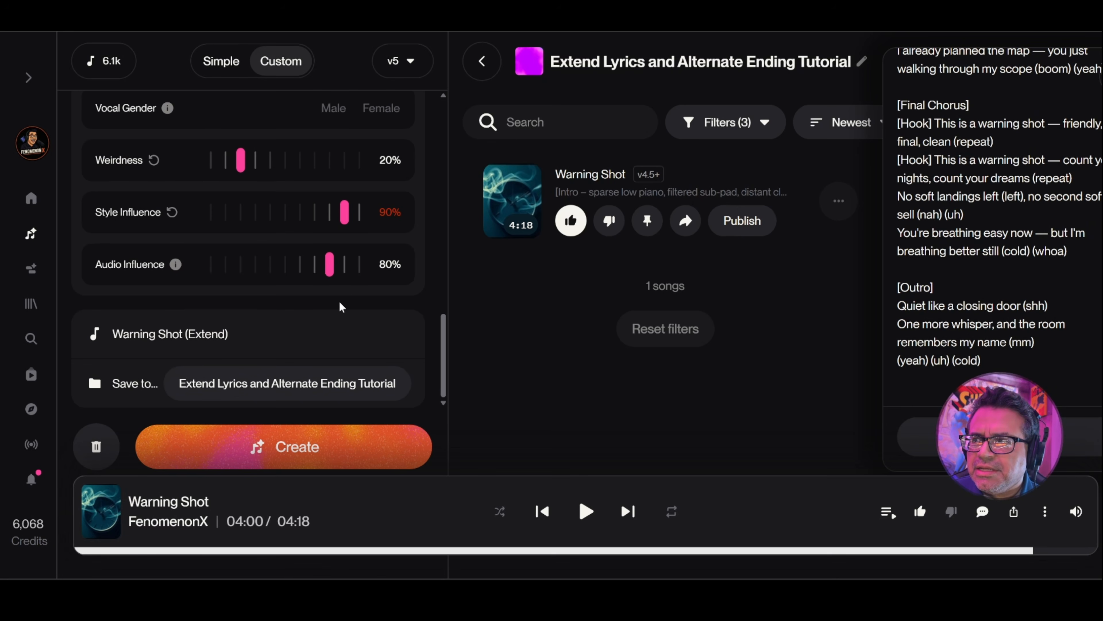
click(280, 464)
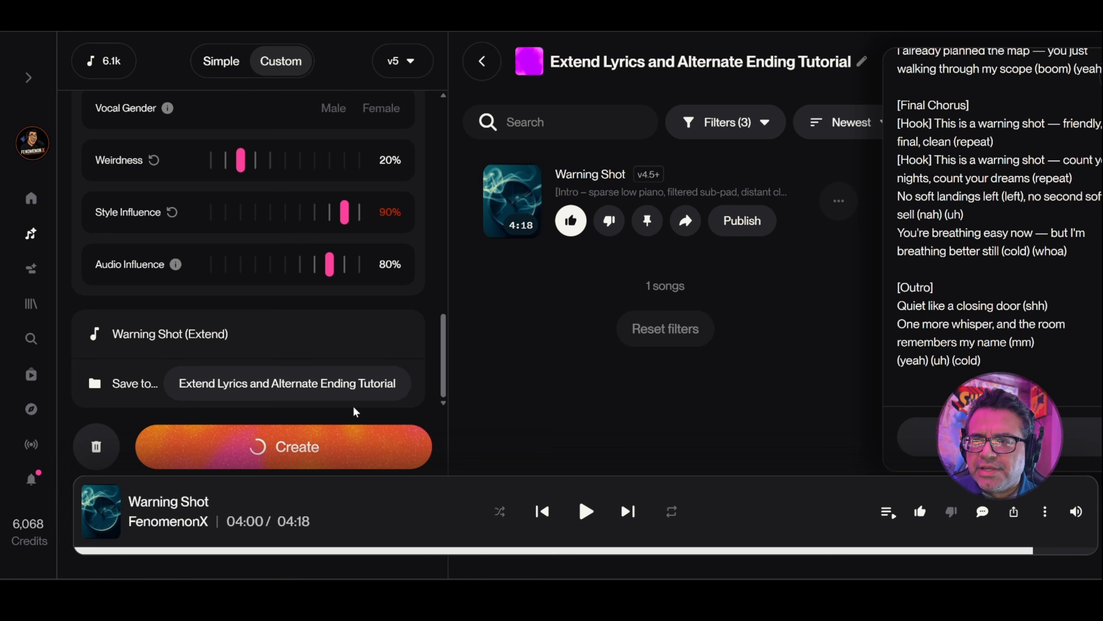
Review the violin-led styles text and enlarge the Post-Outro lyrics of the extension for reading
scroll(355, 412, up, 2)
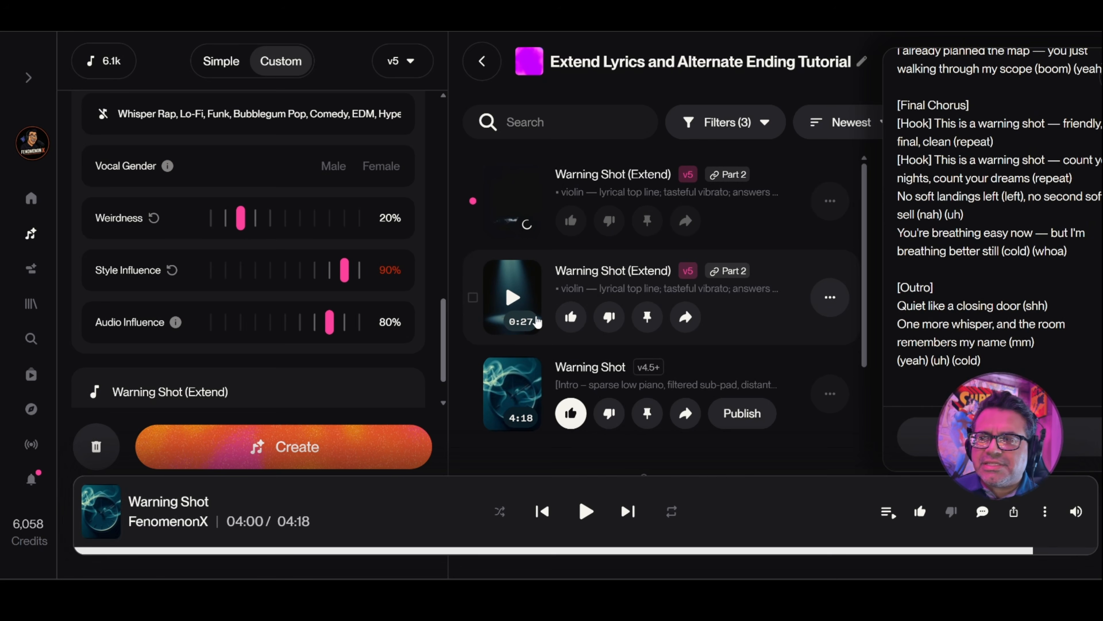
scroll(295, 222, up, 9)
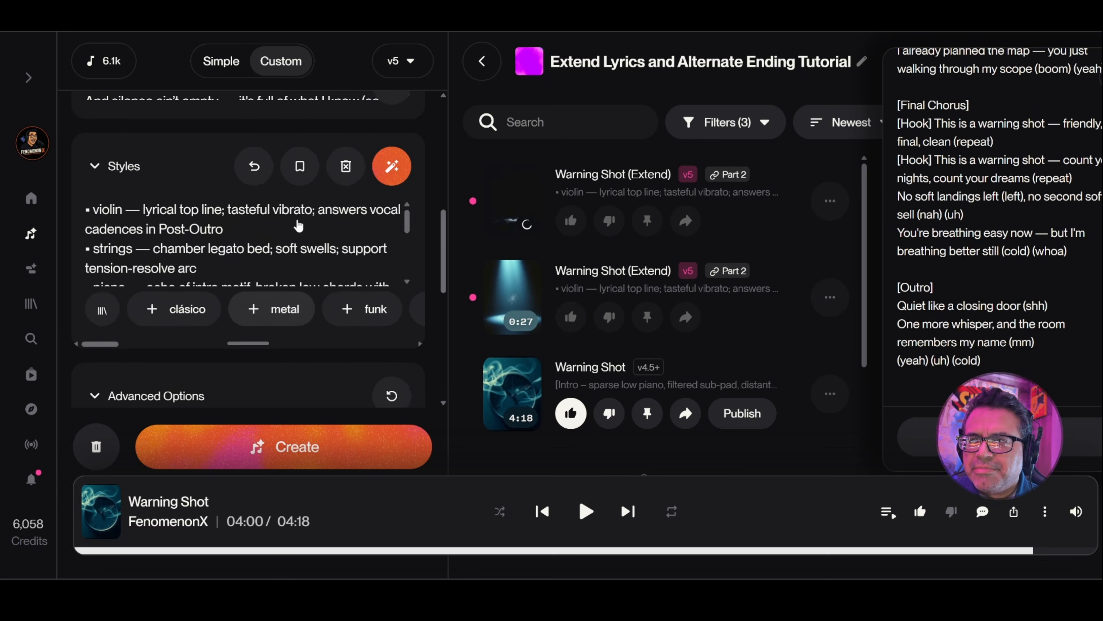
scroll(384, 252, up, 3)
click(388, 276)
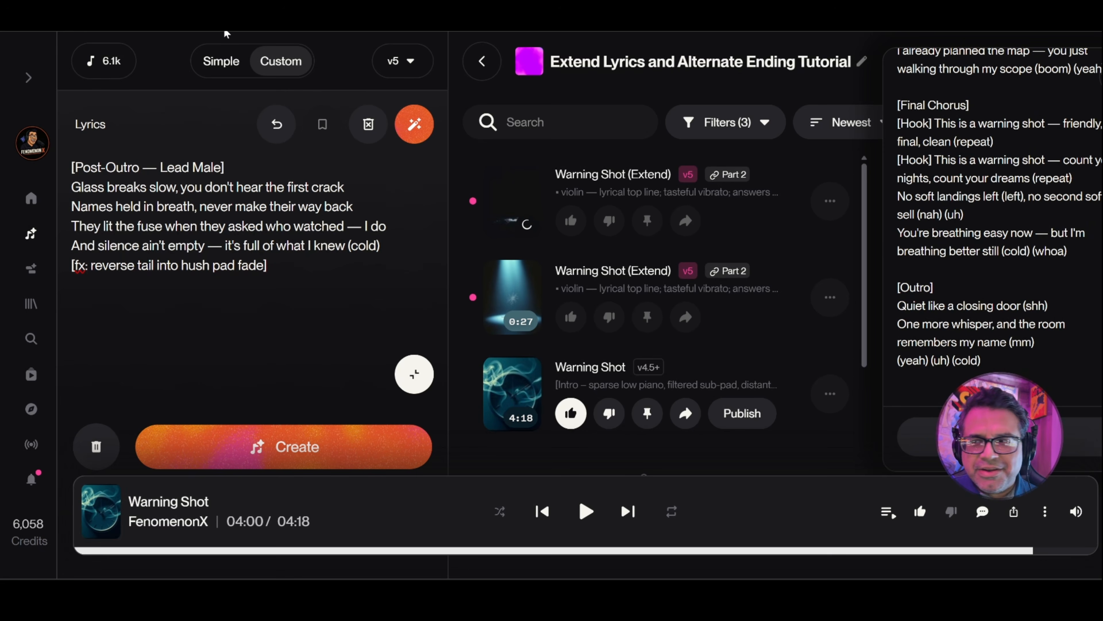
Preview the two generated Warning Shot extensions, first the 0:27 version and the 1:15 version after it
mouse_move(538, 310)
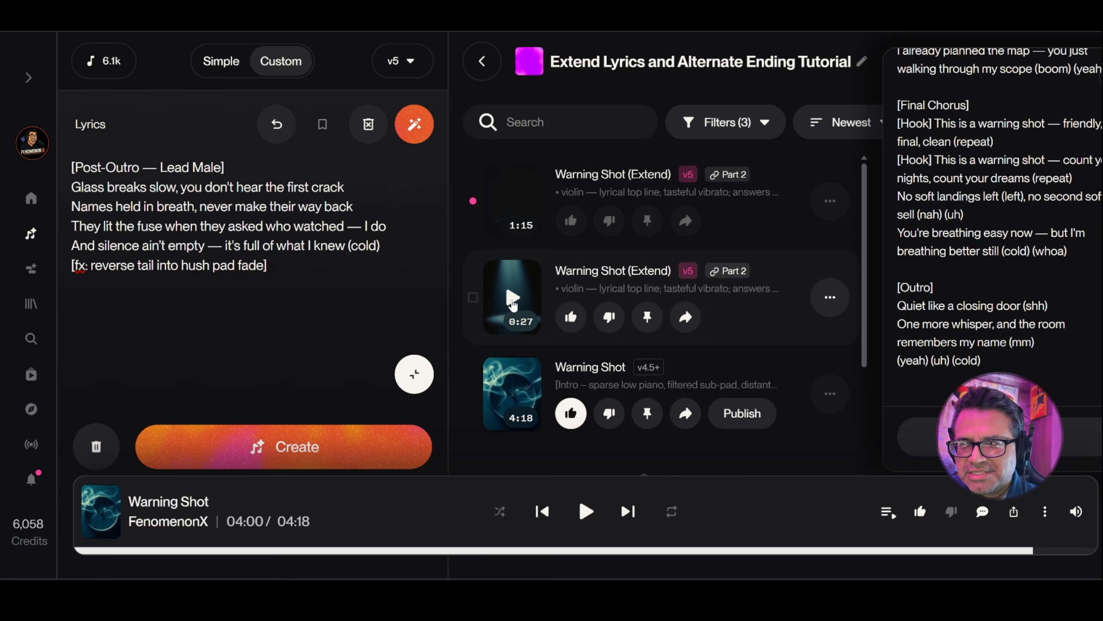
click(513, 299)
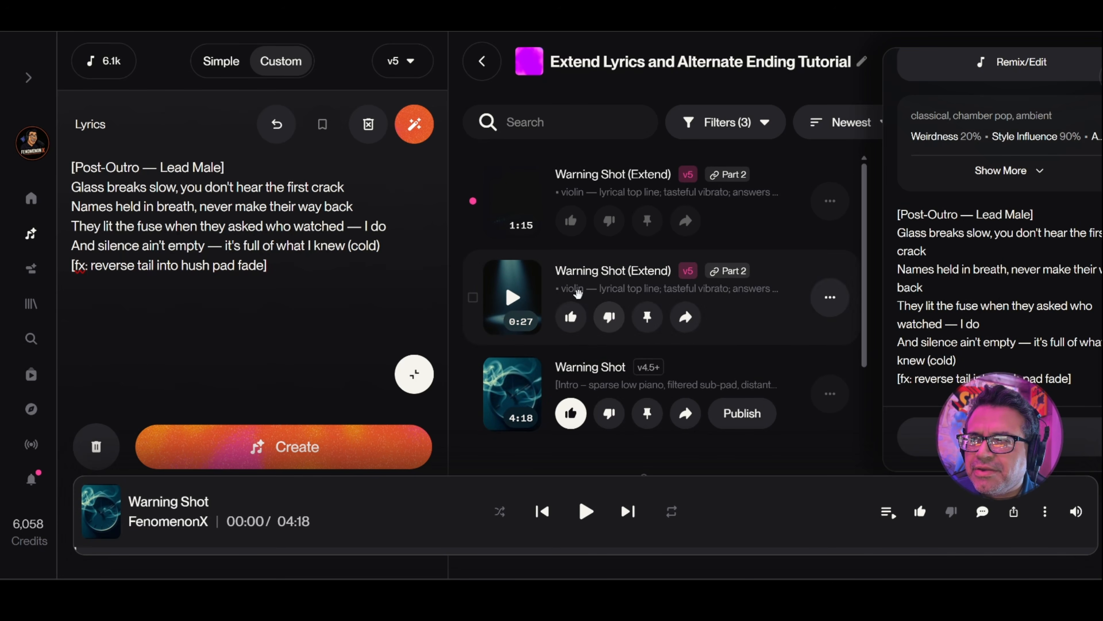
click(515, 201)
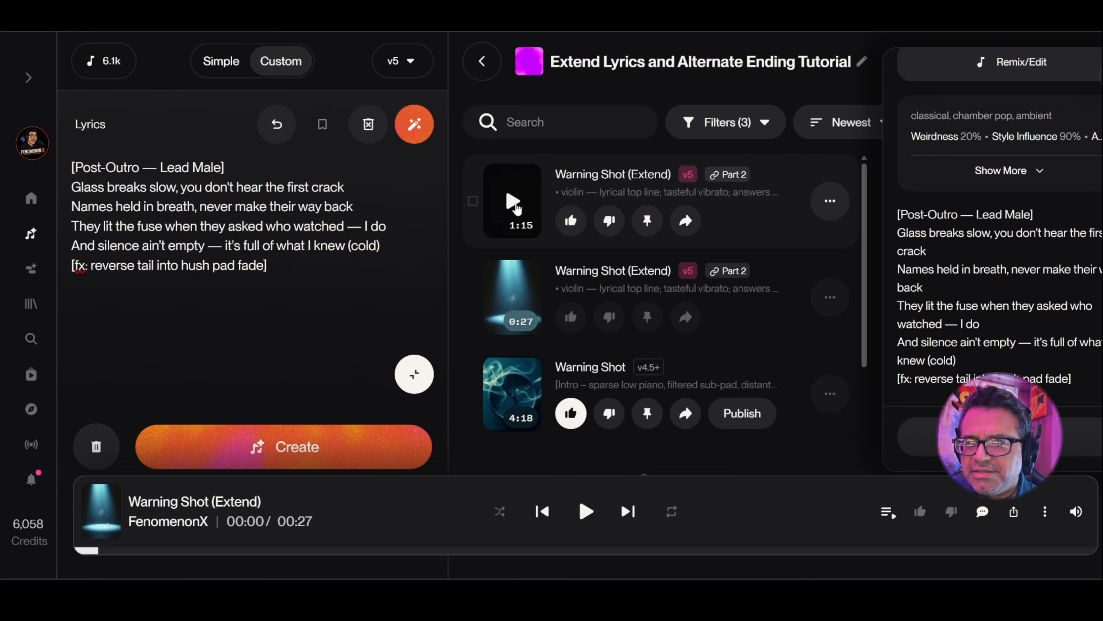
click(516, 208)
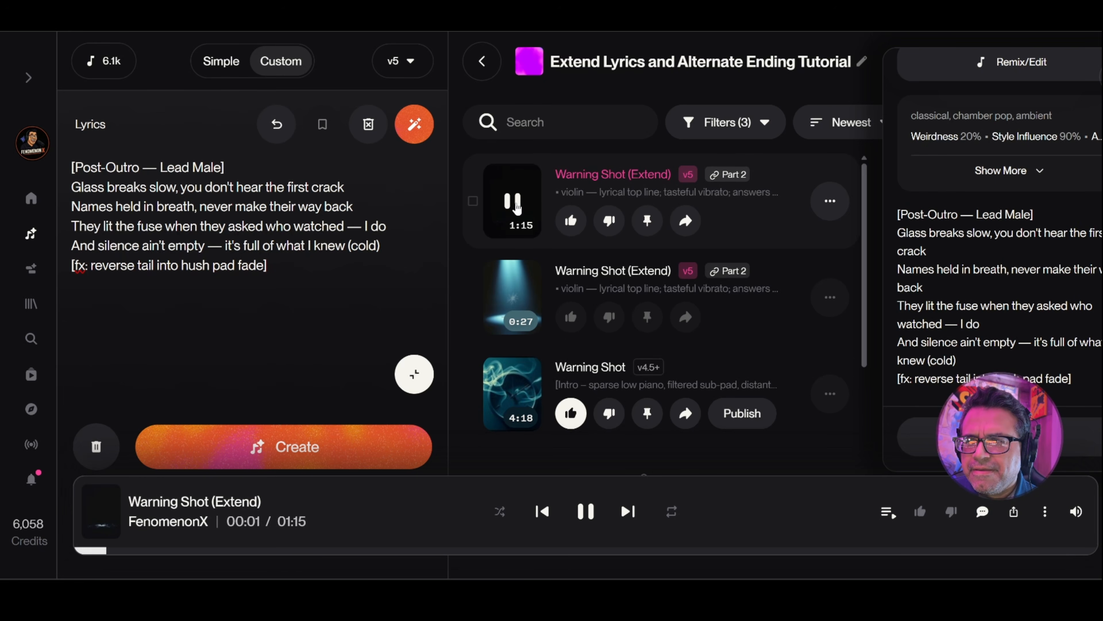
click(516, 208)
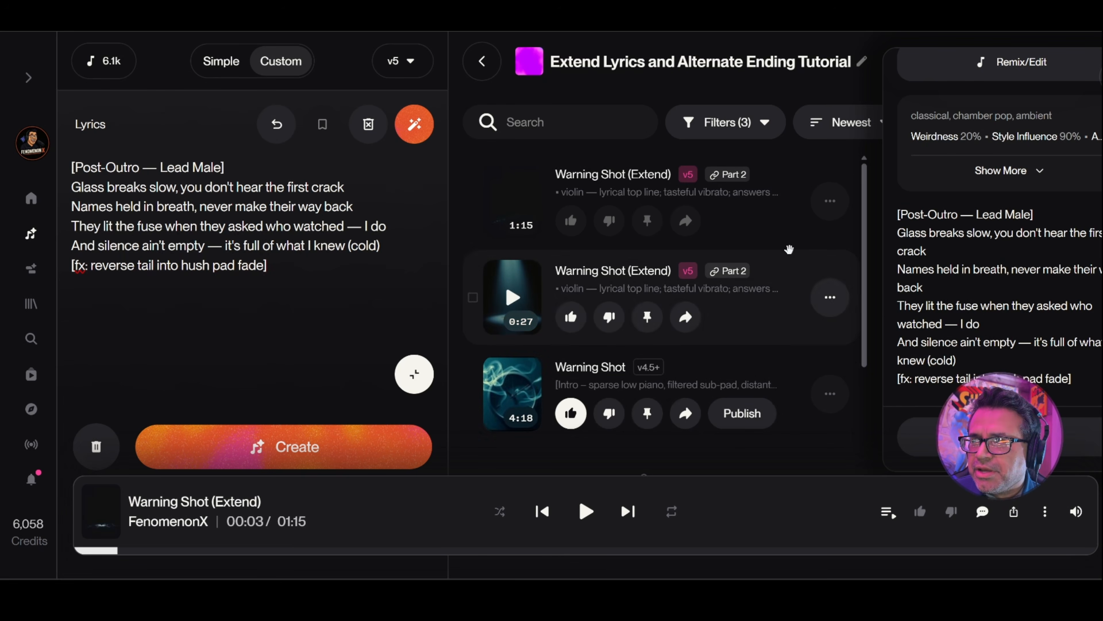
Create the full song from the 1:15 Warning Shot extension and collapse the enlarged lyrics editor
click(831, 202)
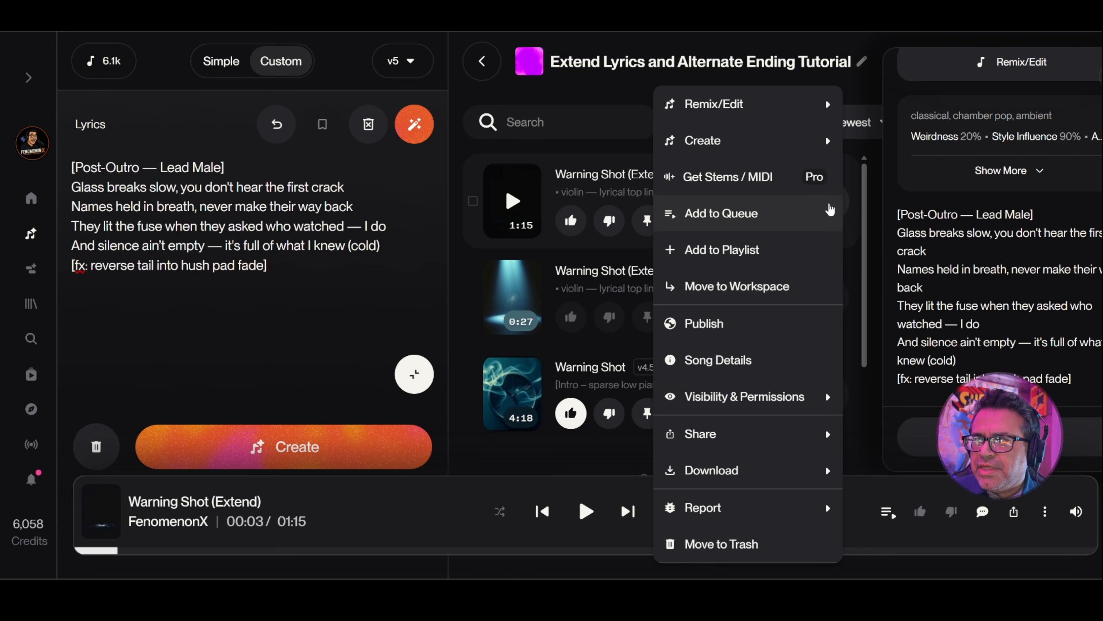
mouse_move(716, 155)
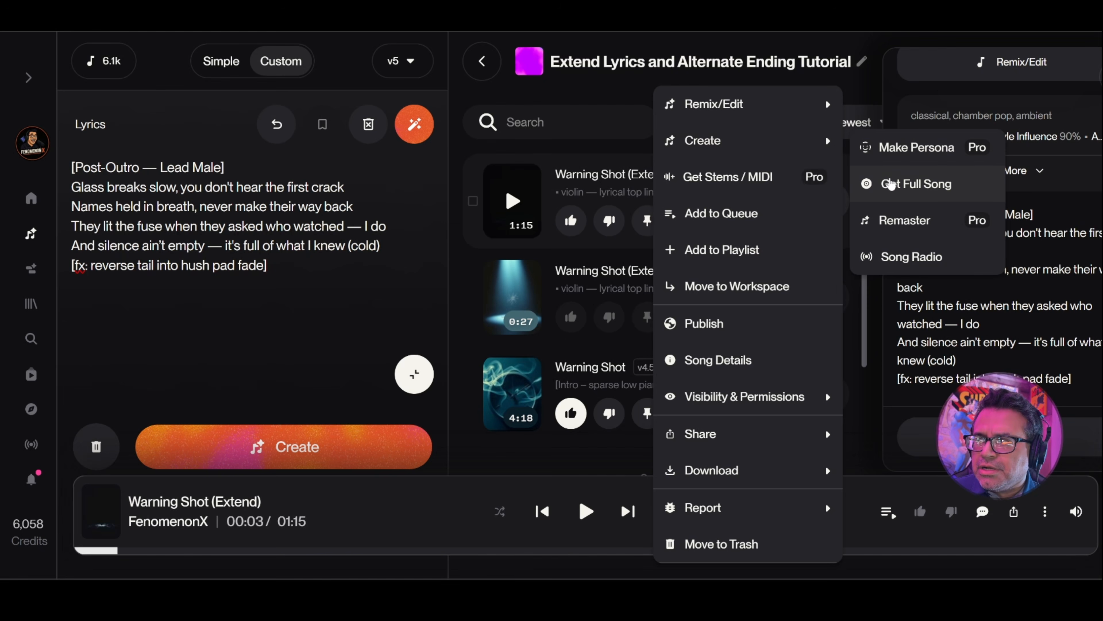
click(890, 184)
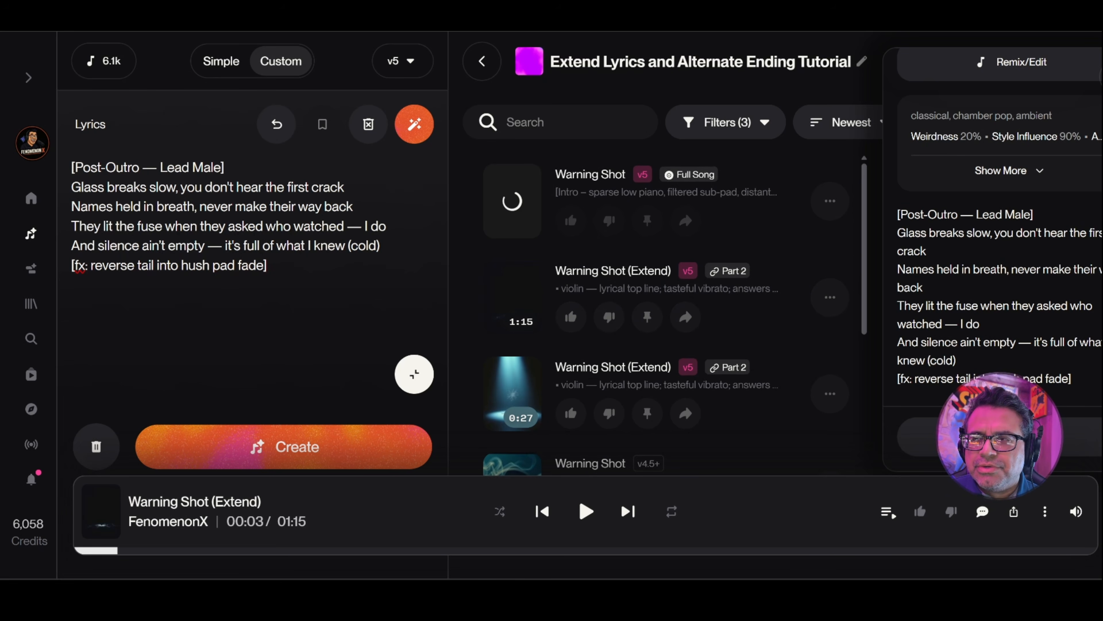
click(414, 373)
scroll(174, 343, up, 3)
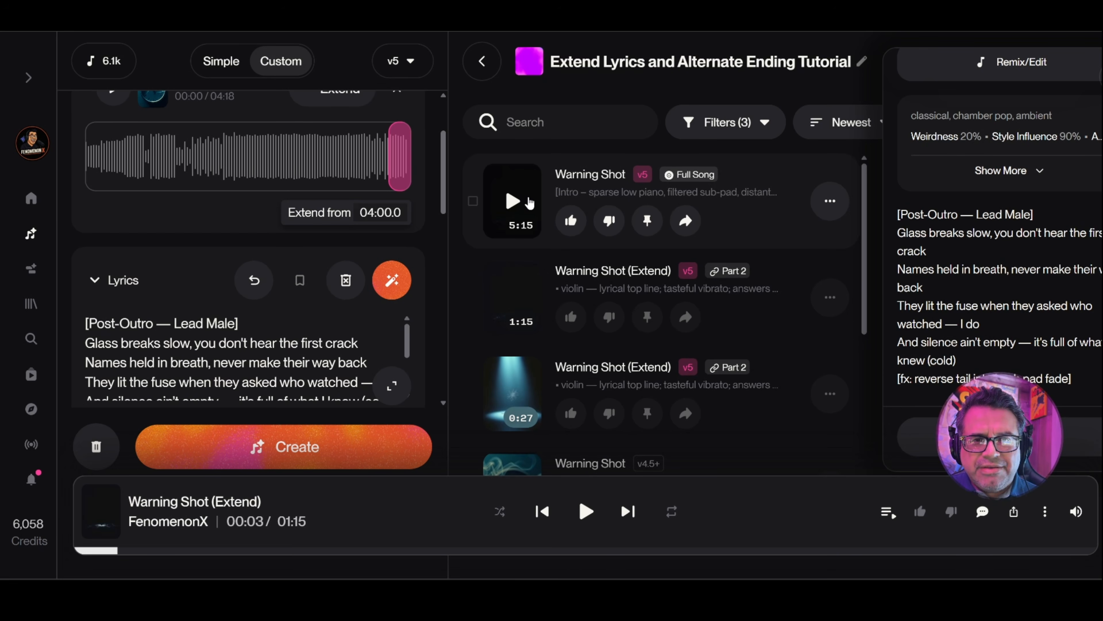
Open the details of the Warning Shot full song and play it from about 03:36
click(874, 551)
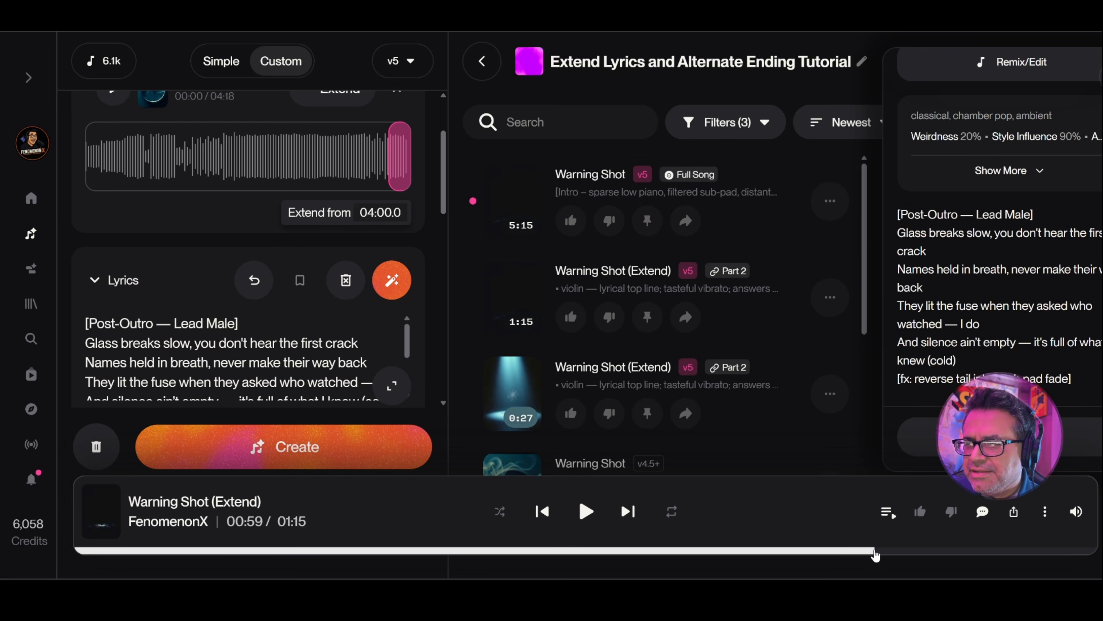
click(951, 551)
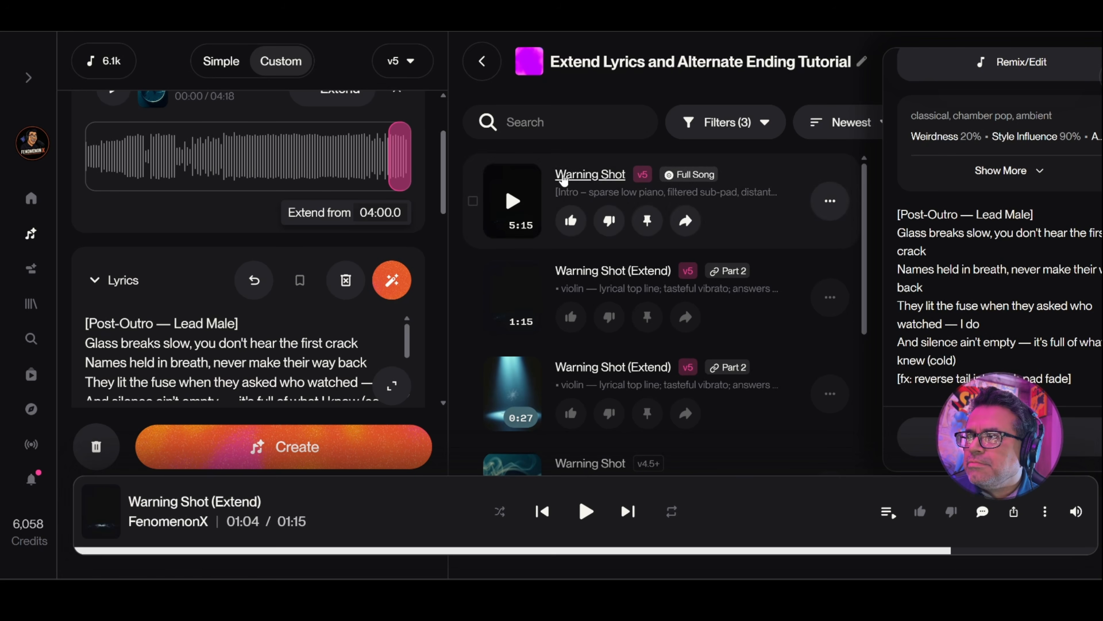
click(762, 186)
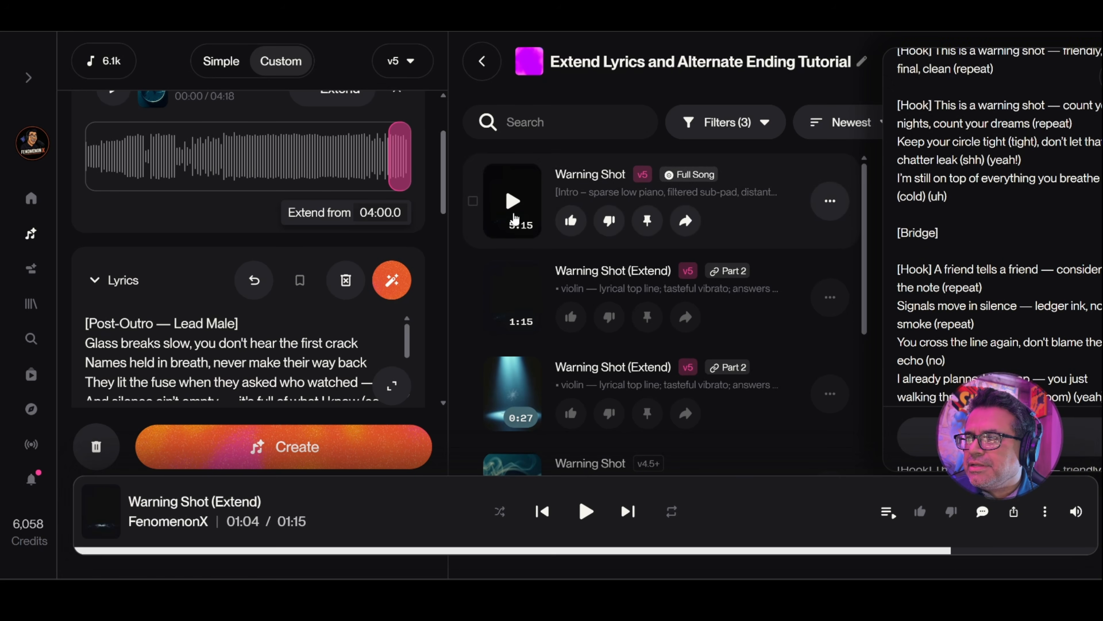
click(513, 213)
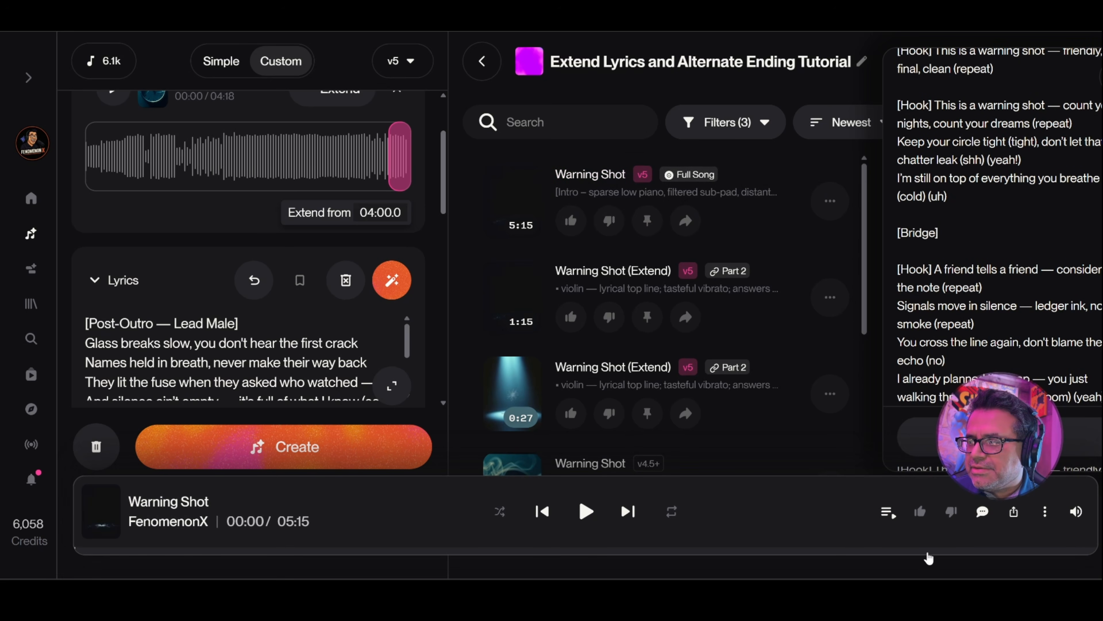
click(932, 550)
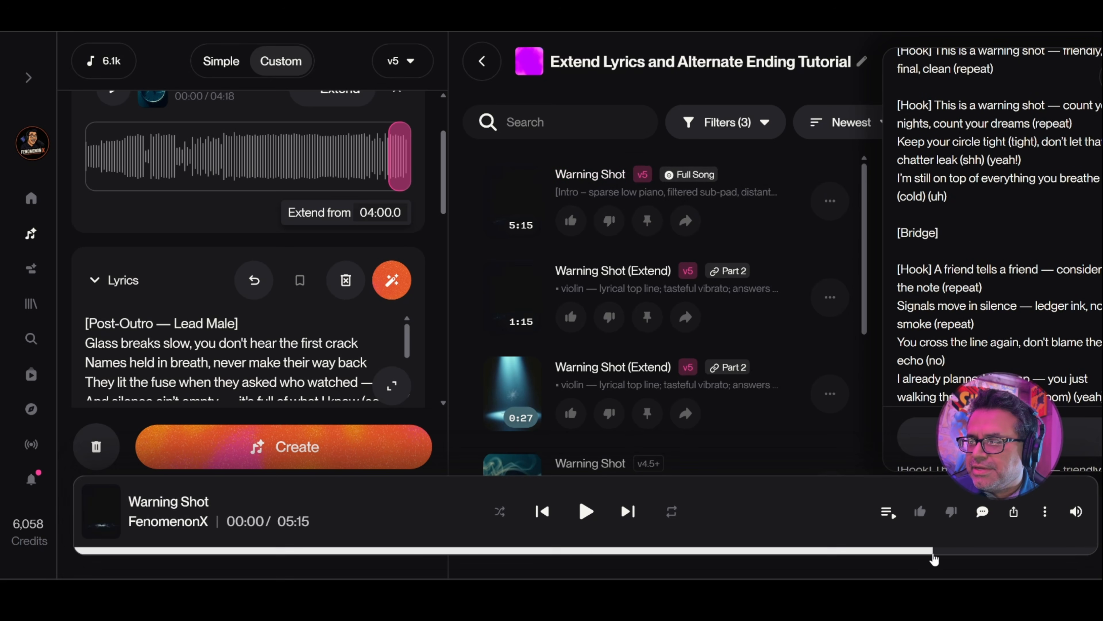
click(823, 551)
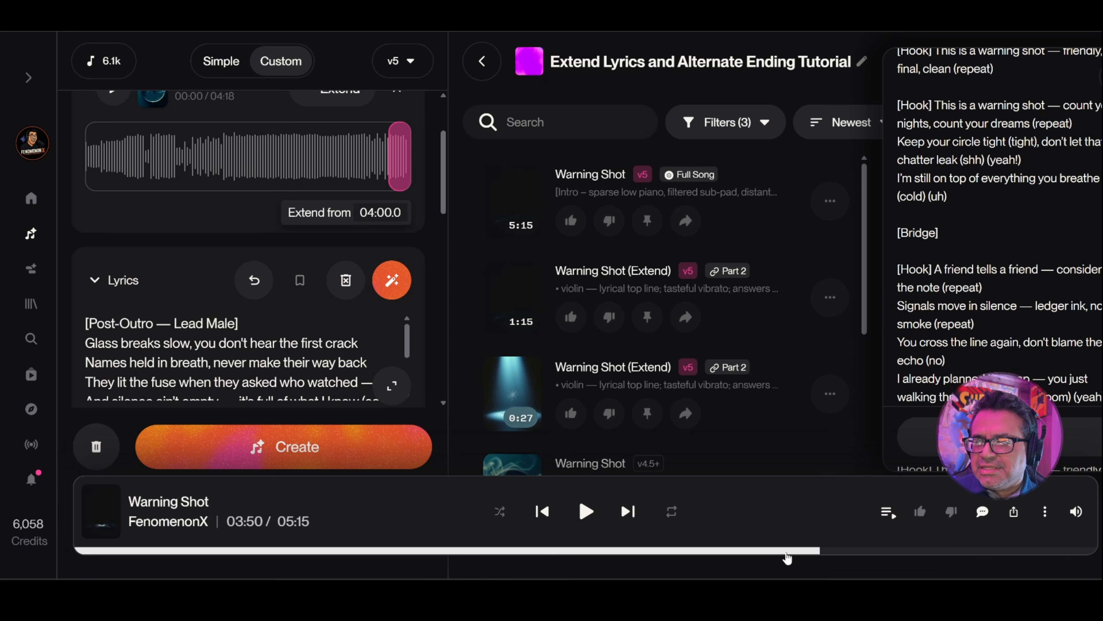
click(775, 551)
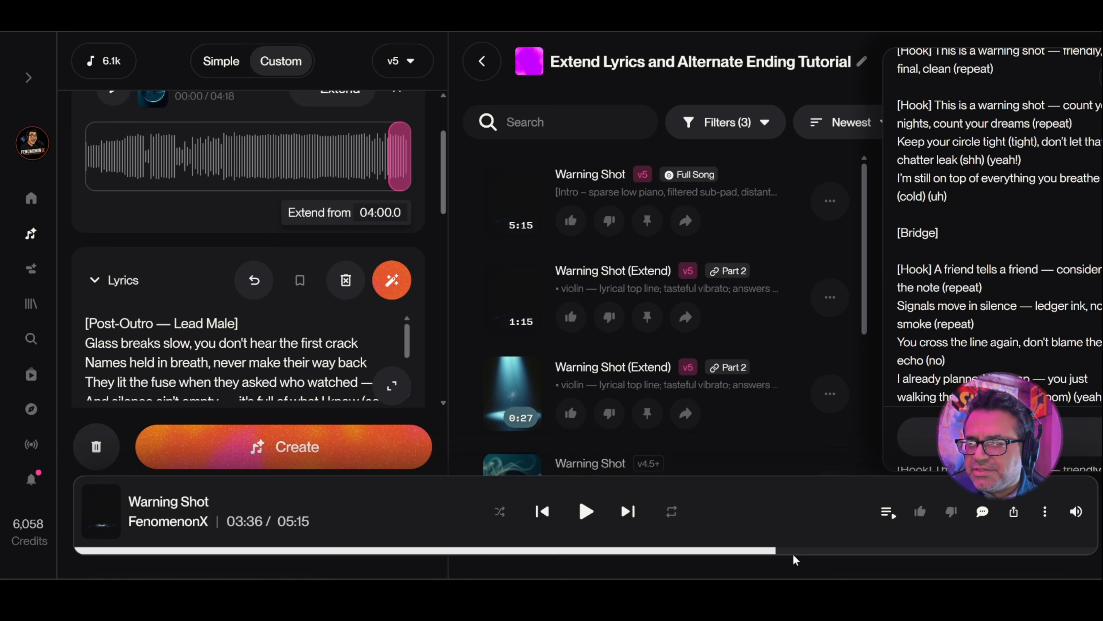
click(585, 513)
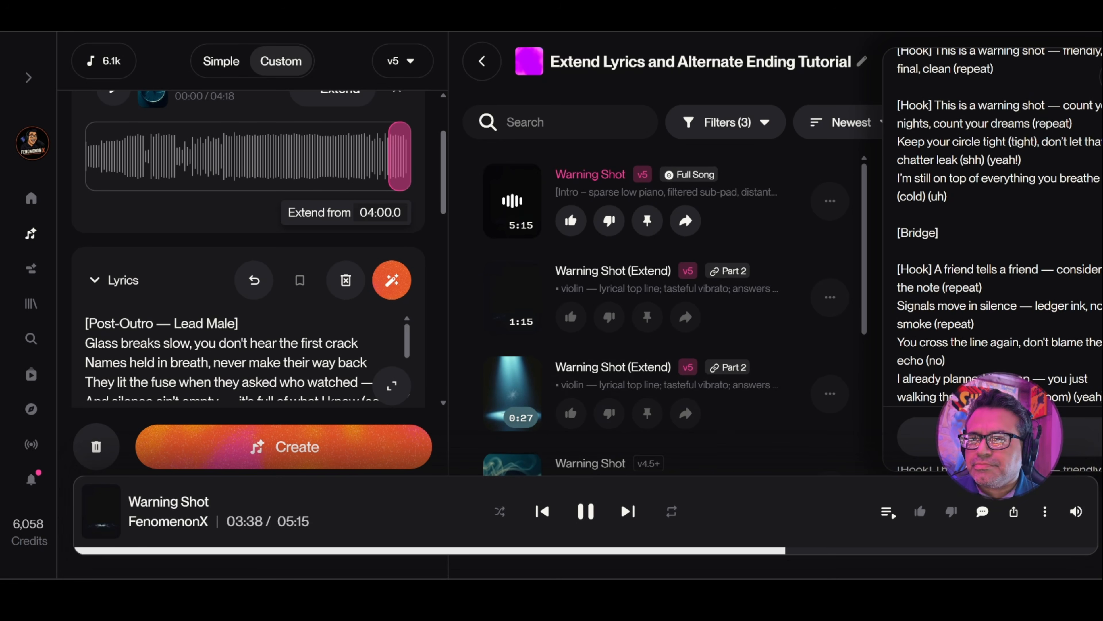
Review the extension's lyrics and styles, and follow the full song's lyrics through the Final Chorus and Outro during playback
scroll(392, 261, up, 3)
scroll(353, 310, down, 6)
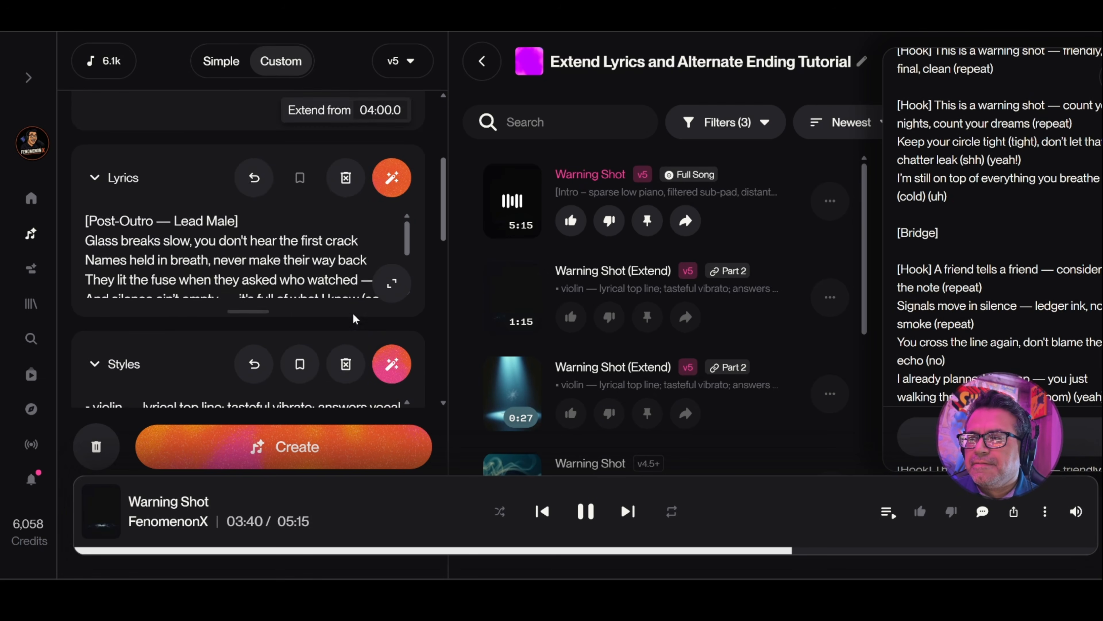
scroll(353, 313, down, 2)
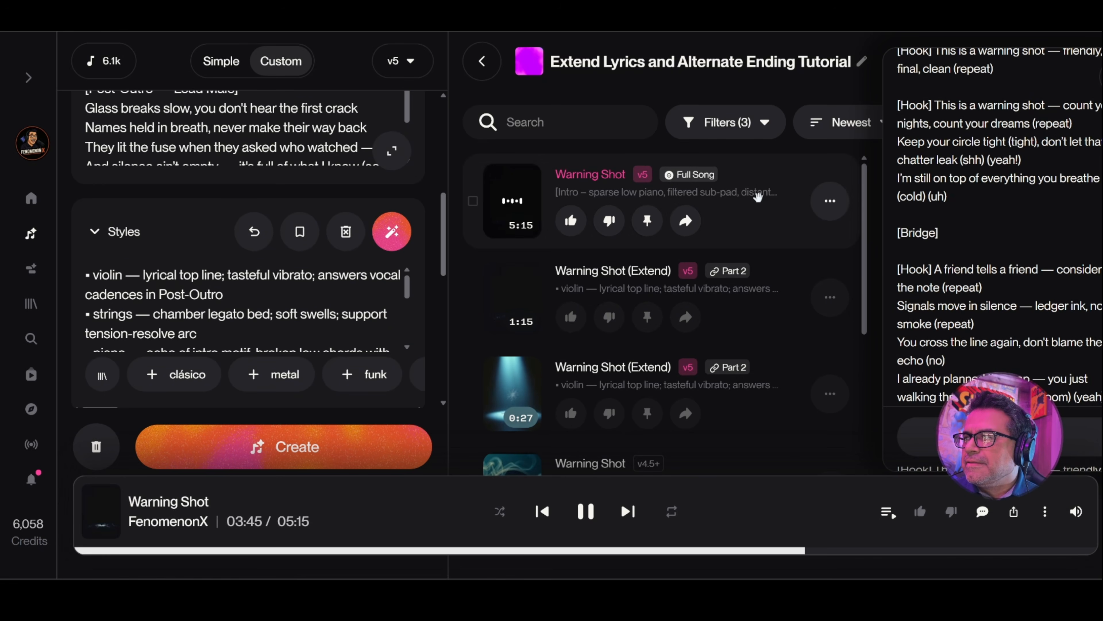
scroll(1000, 261, up, 1)
scroll(1007, 281, down, 4)
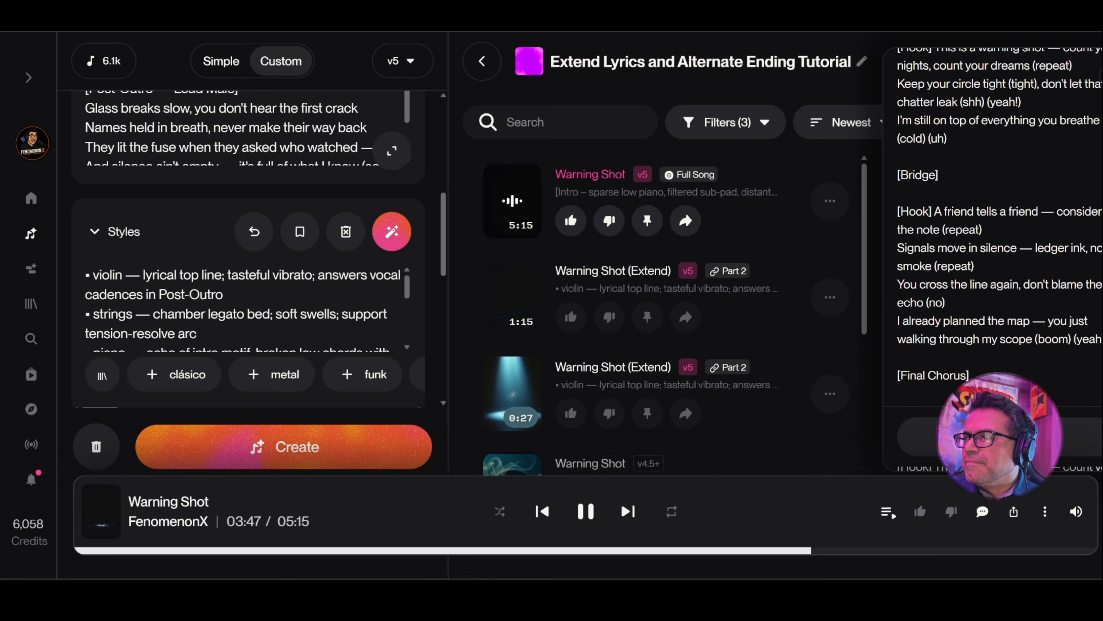
scroll(1006, 282, down, 4)
scroll(1004, 275, up, 2)
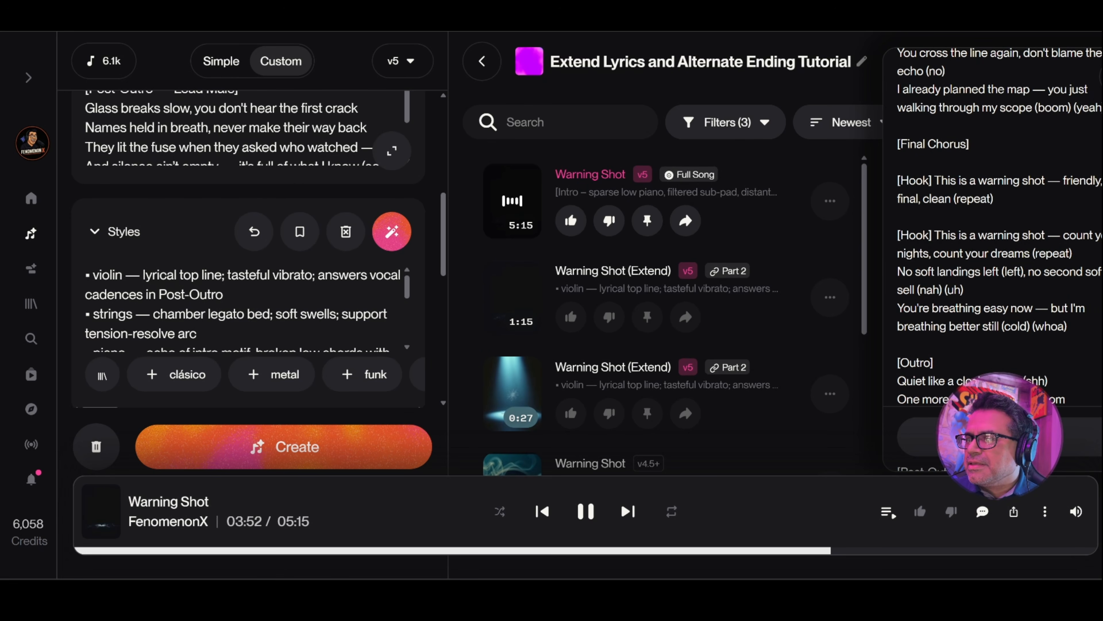
scroll(1006, 278, down, 2)
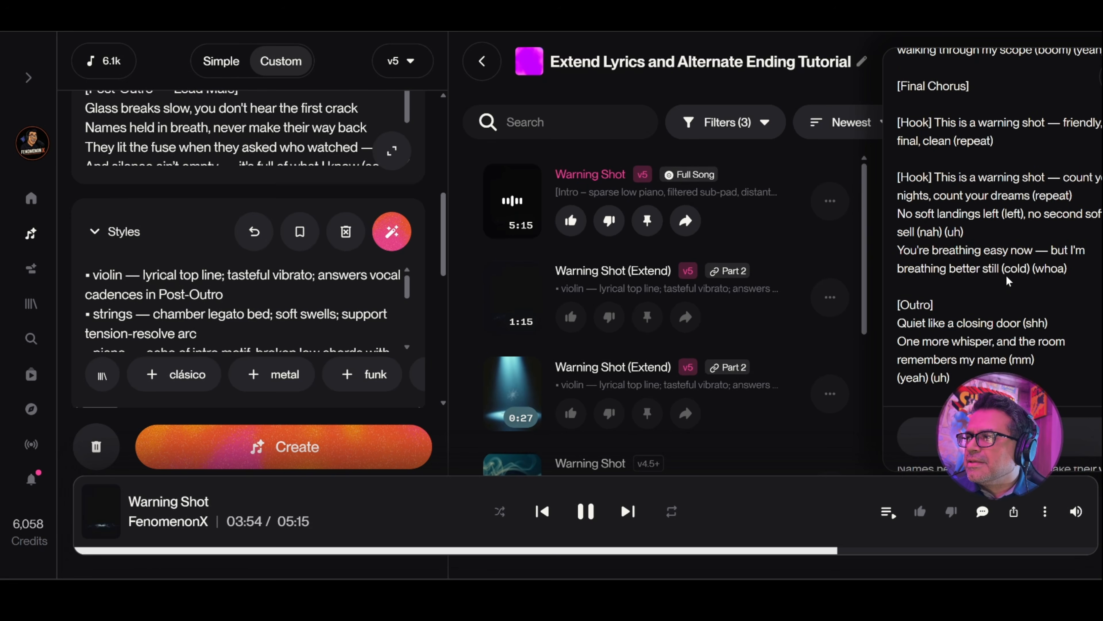
scroll(1007, 276, up, 2)
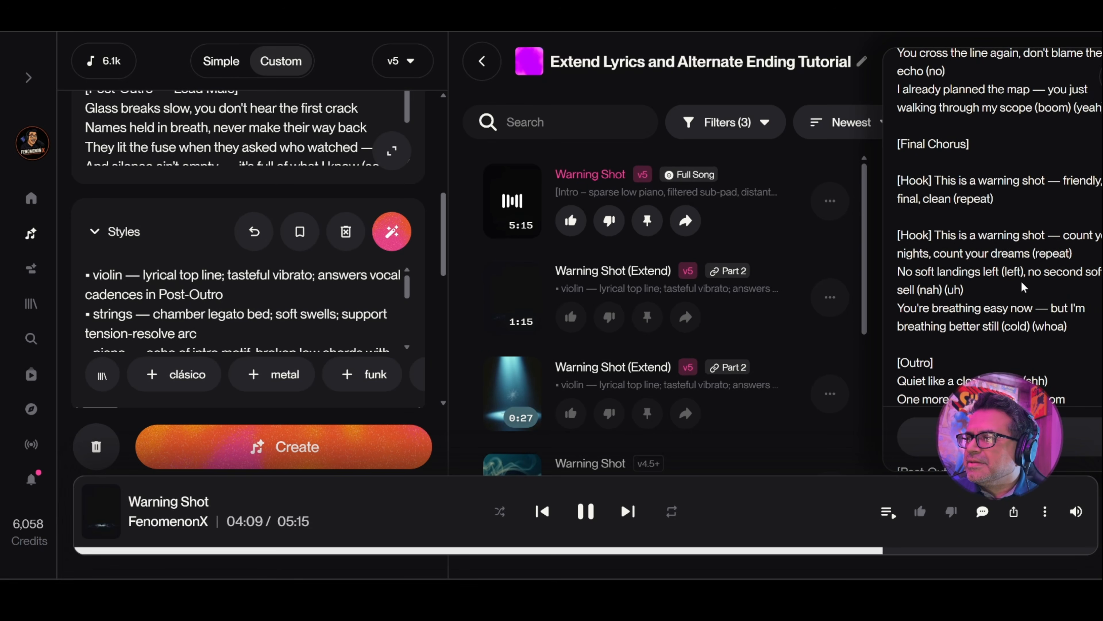
scroll(1021, 281, down, 1)
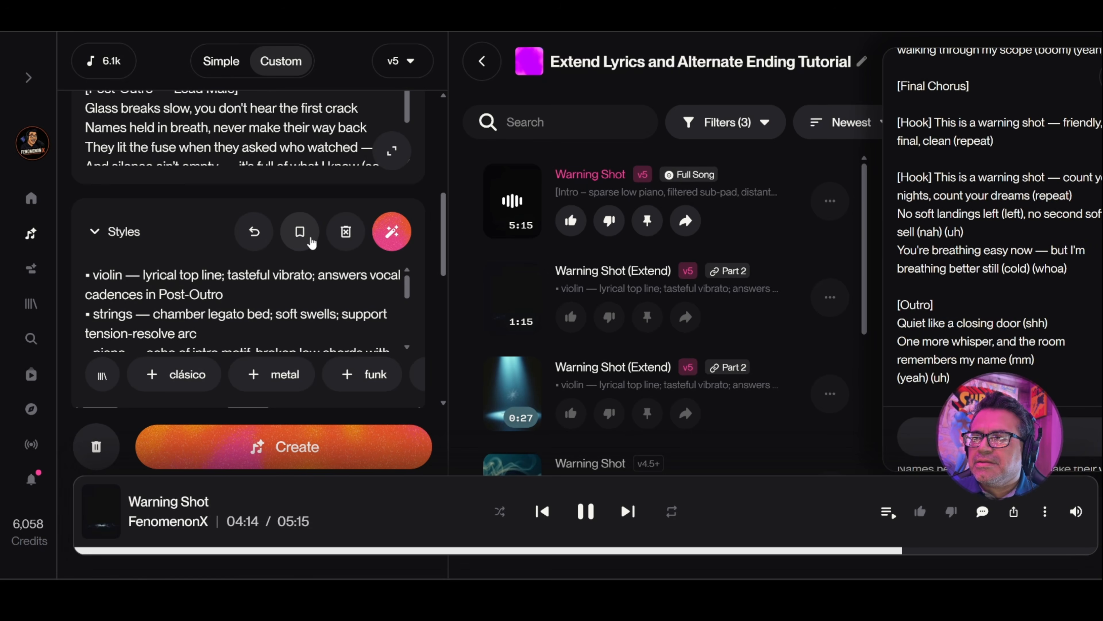
Enlarge the Post-Outro lyrics to follow the new ending, collapse them and stop playback when the song ends
scroll(311, 242, up, 3)
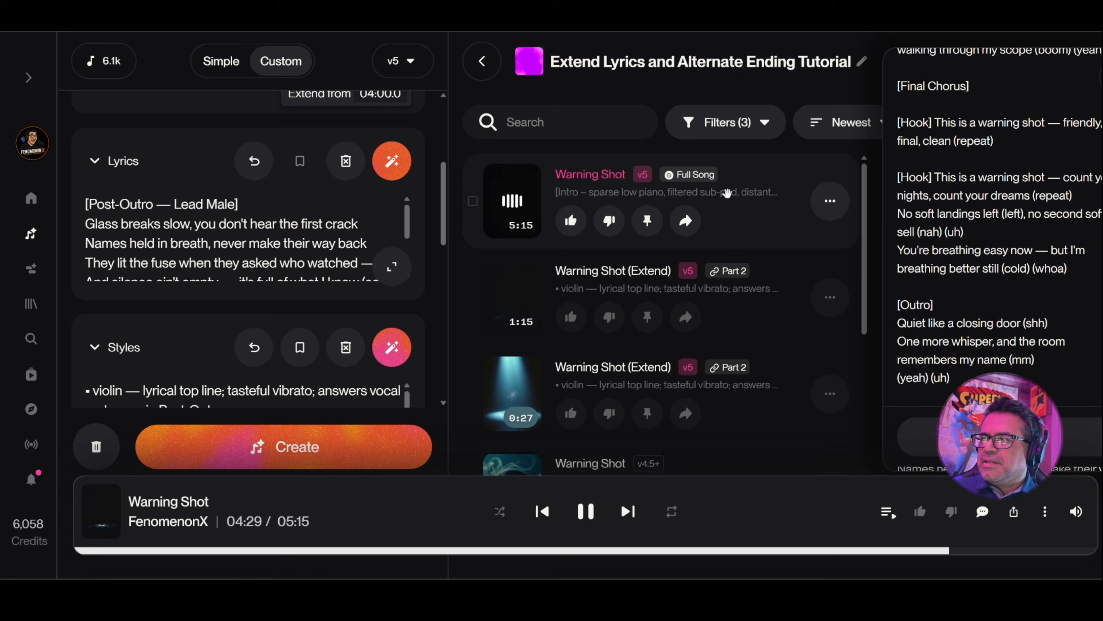
click(392, 266)
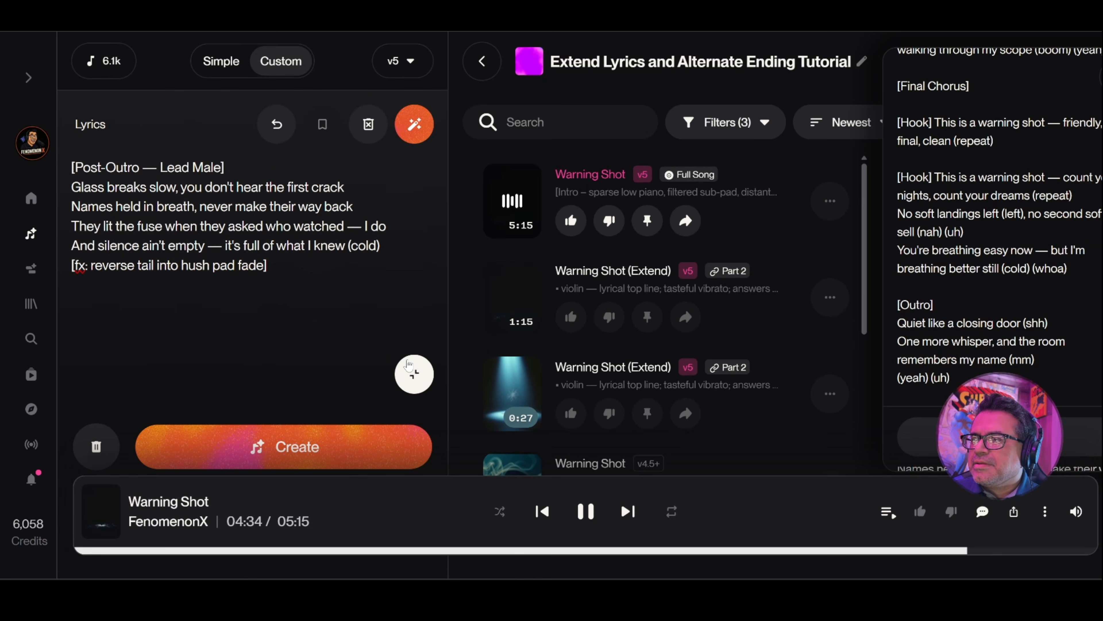
click(414, 374)
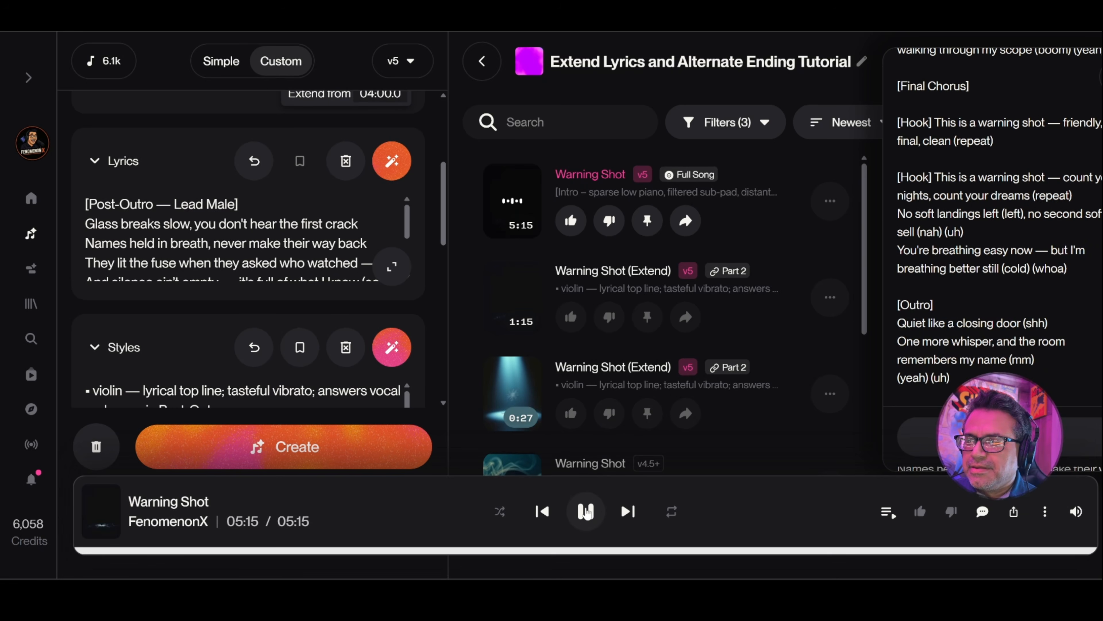
click(586, 512)
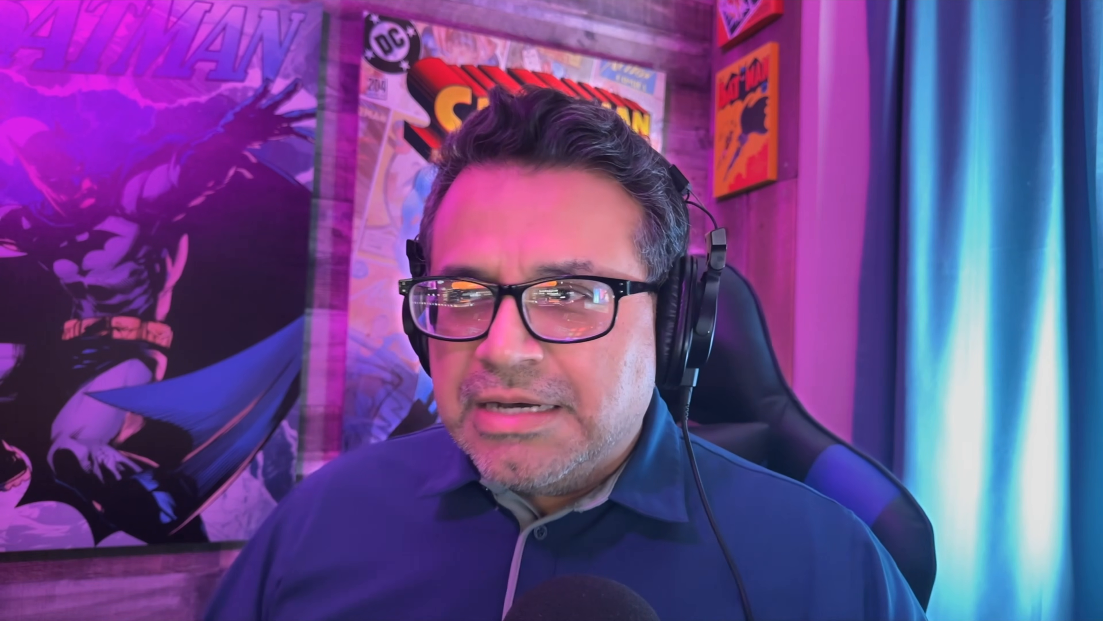